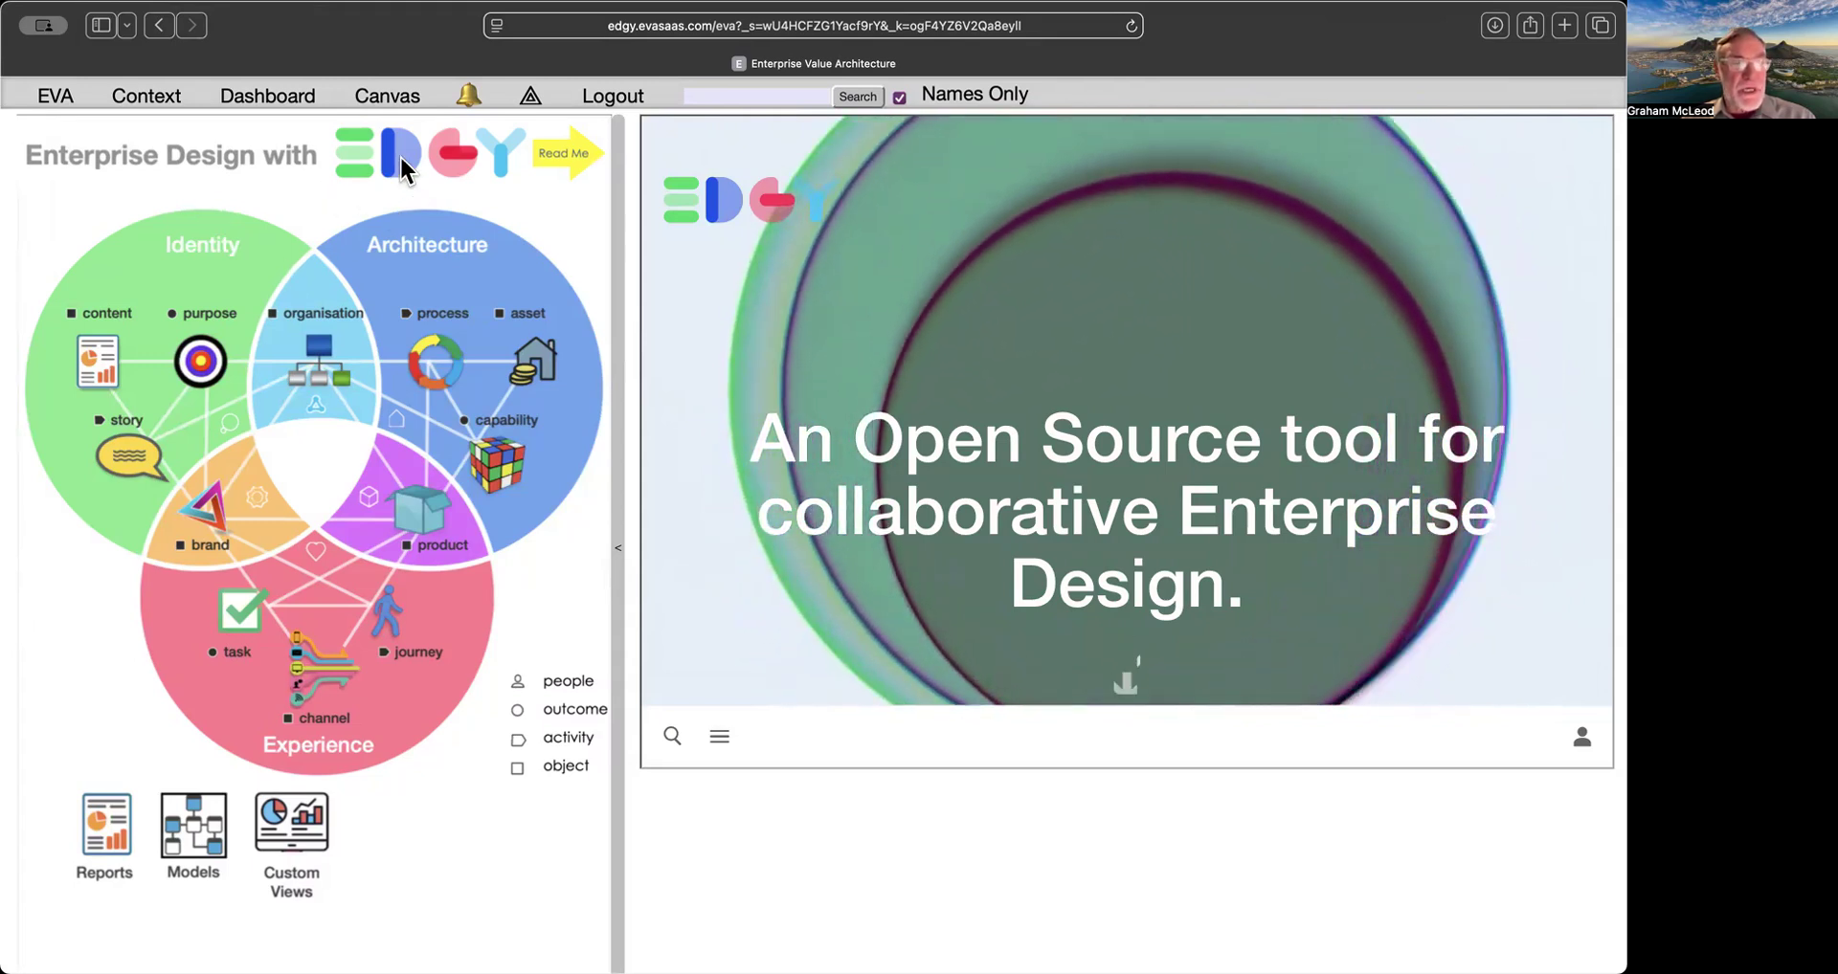
Open the EDGY website from the dashboard and look through its home page, including the Enterprise Design facet diagram.
click(460, 156)
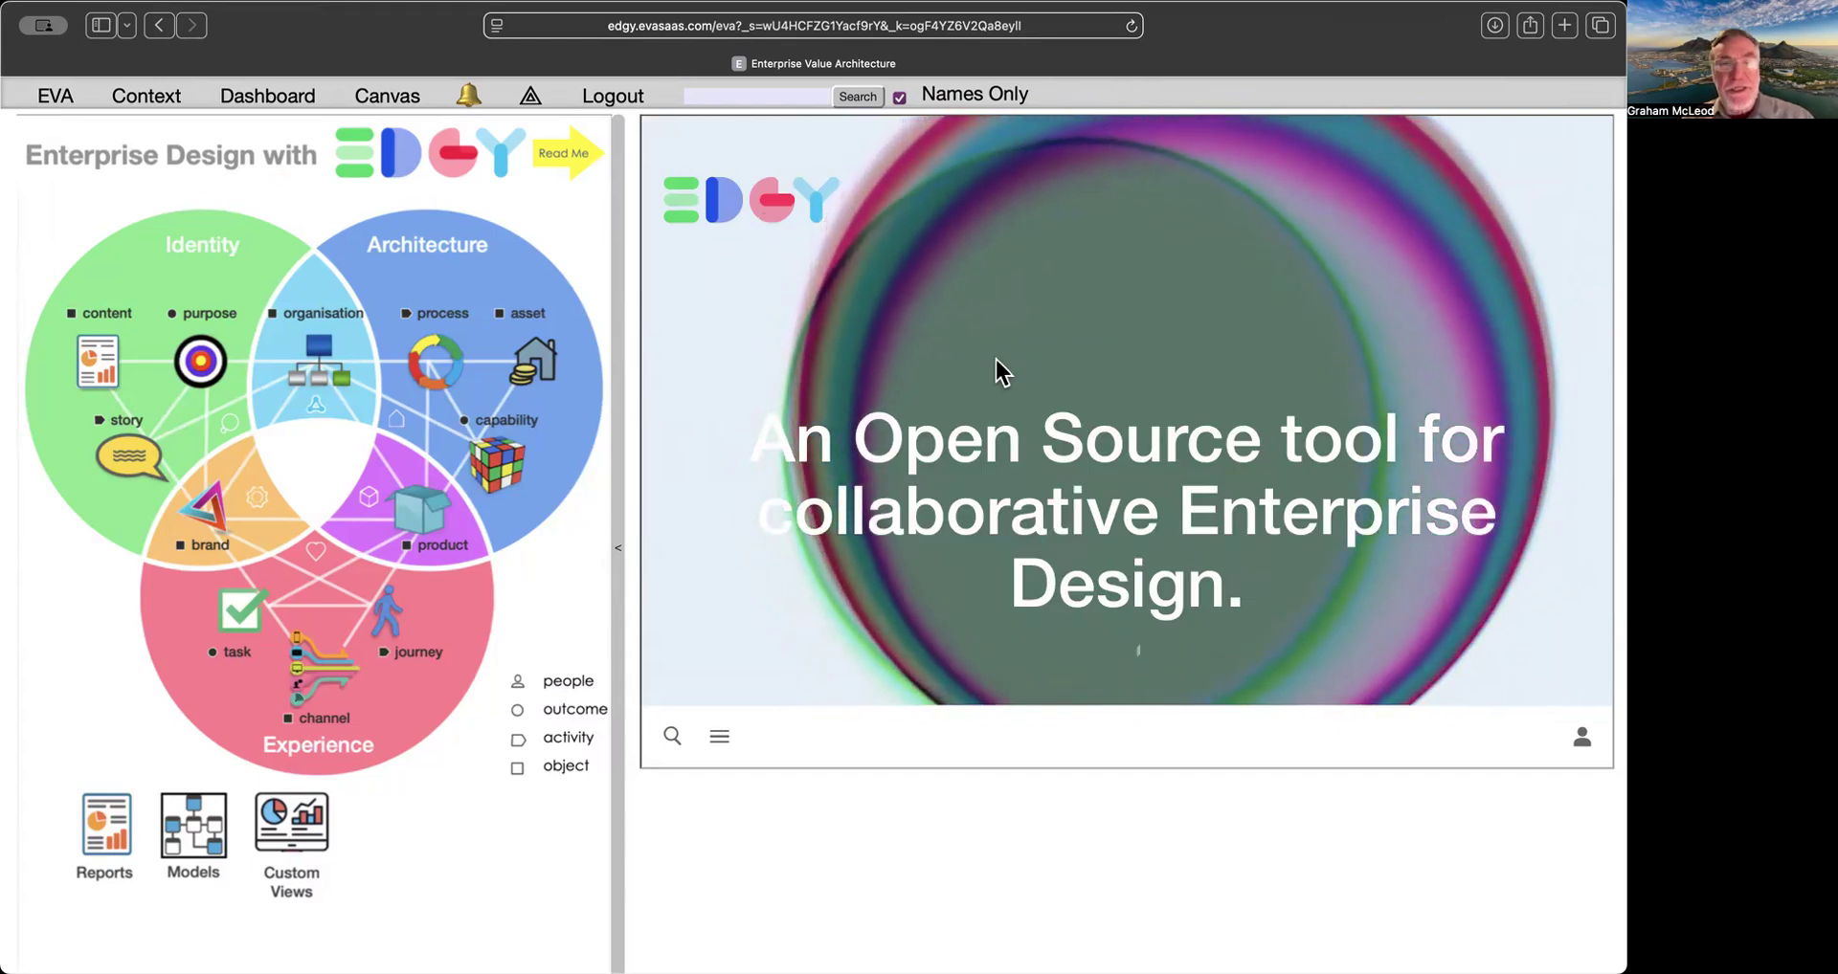
scroll(1000, 372, down, 1)
scroll(1000, 371, down, 10)
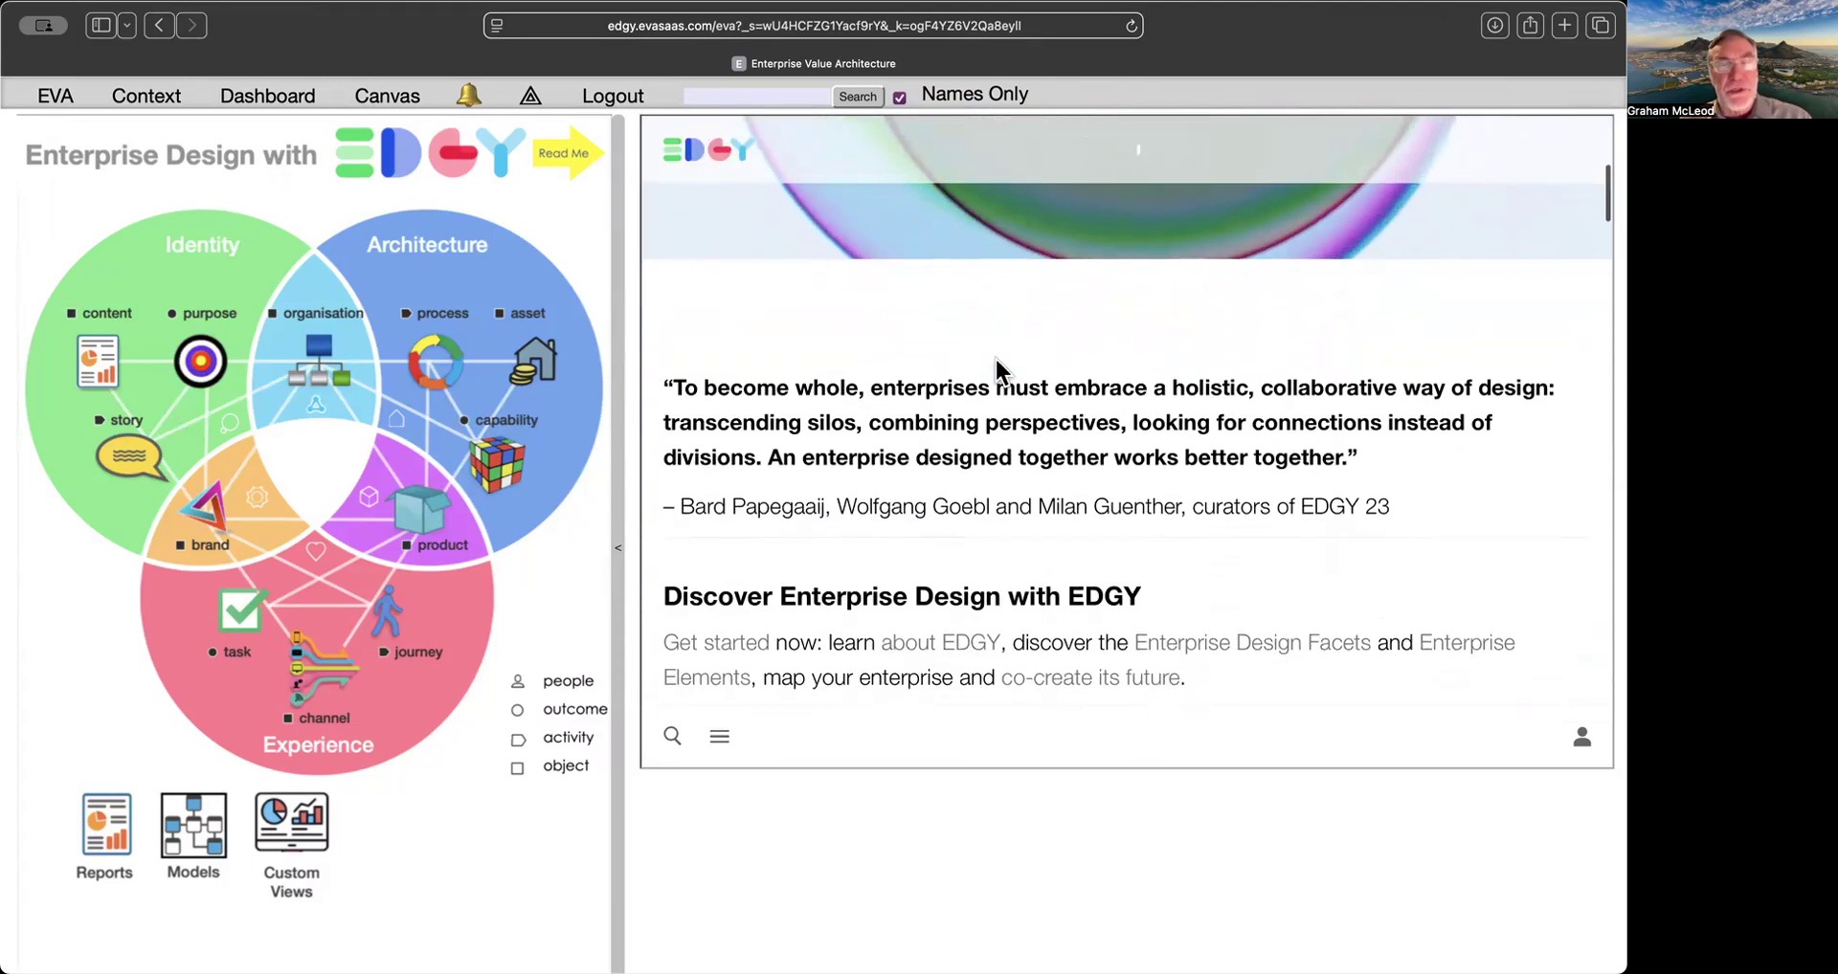
scroll(1000, 372, down, 3)
scroll(1001, 371, down, 12)
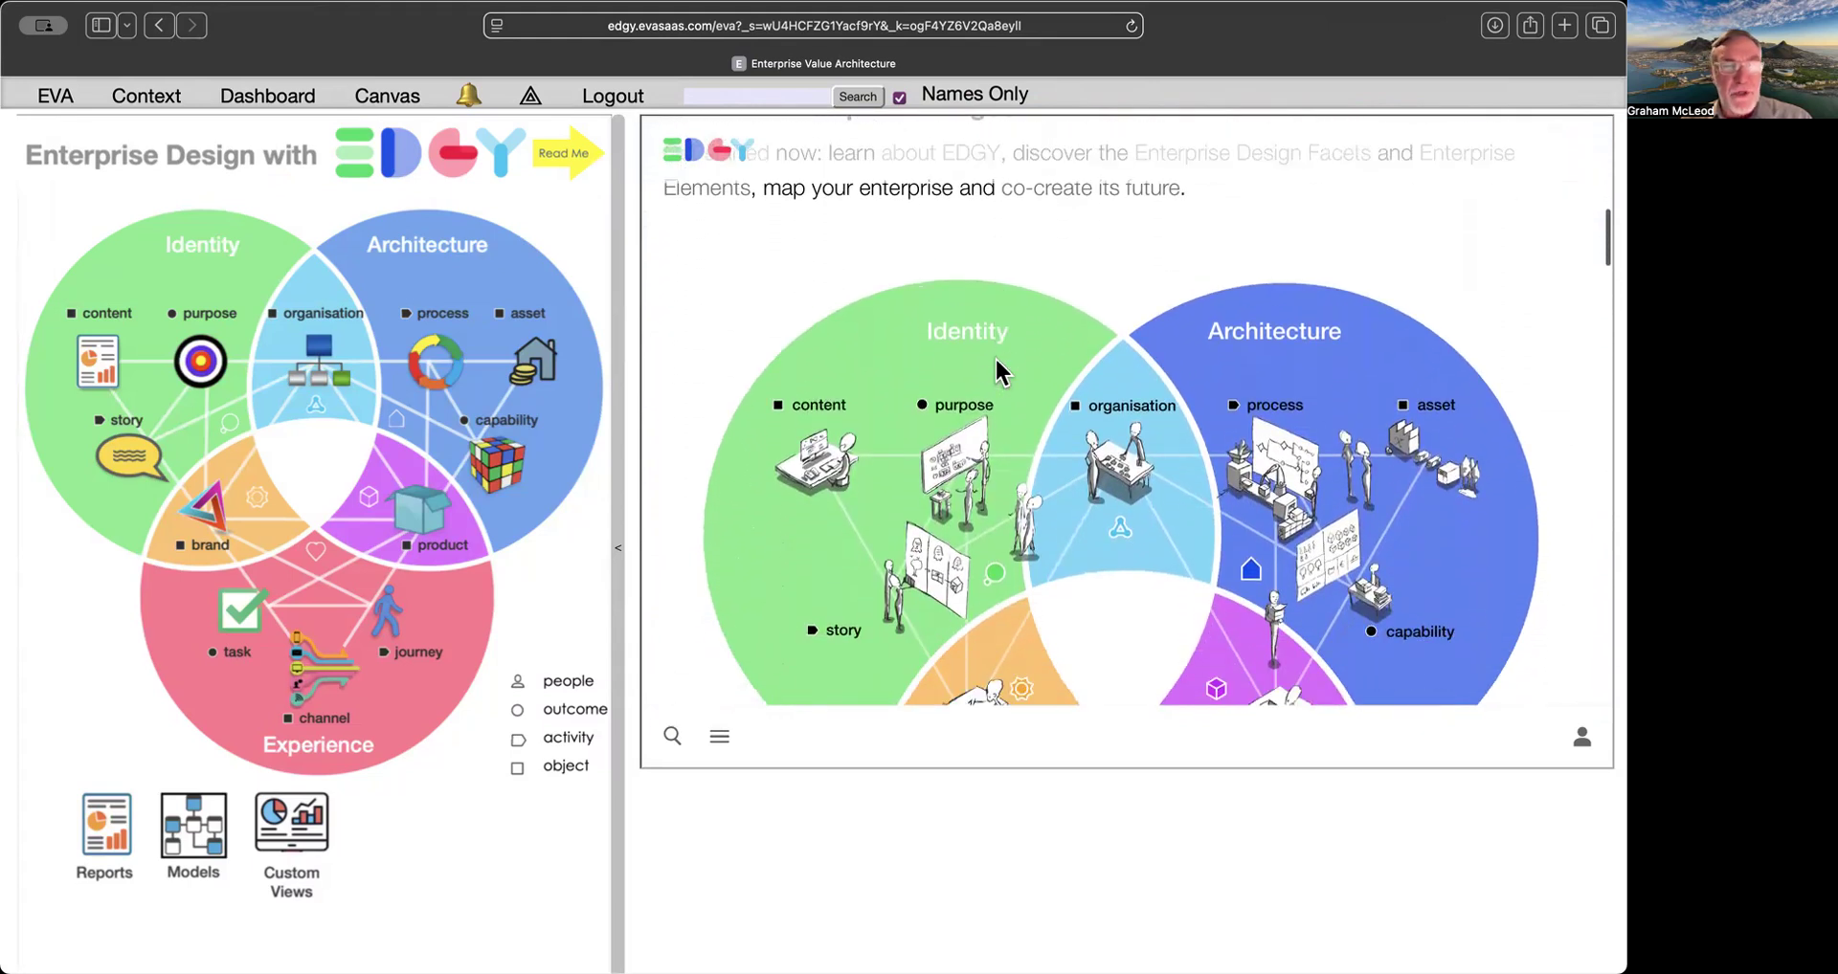
scroll(1206, 430, down, 6)
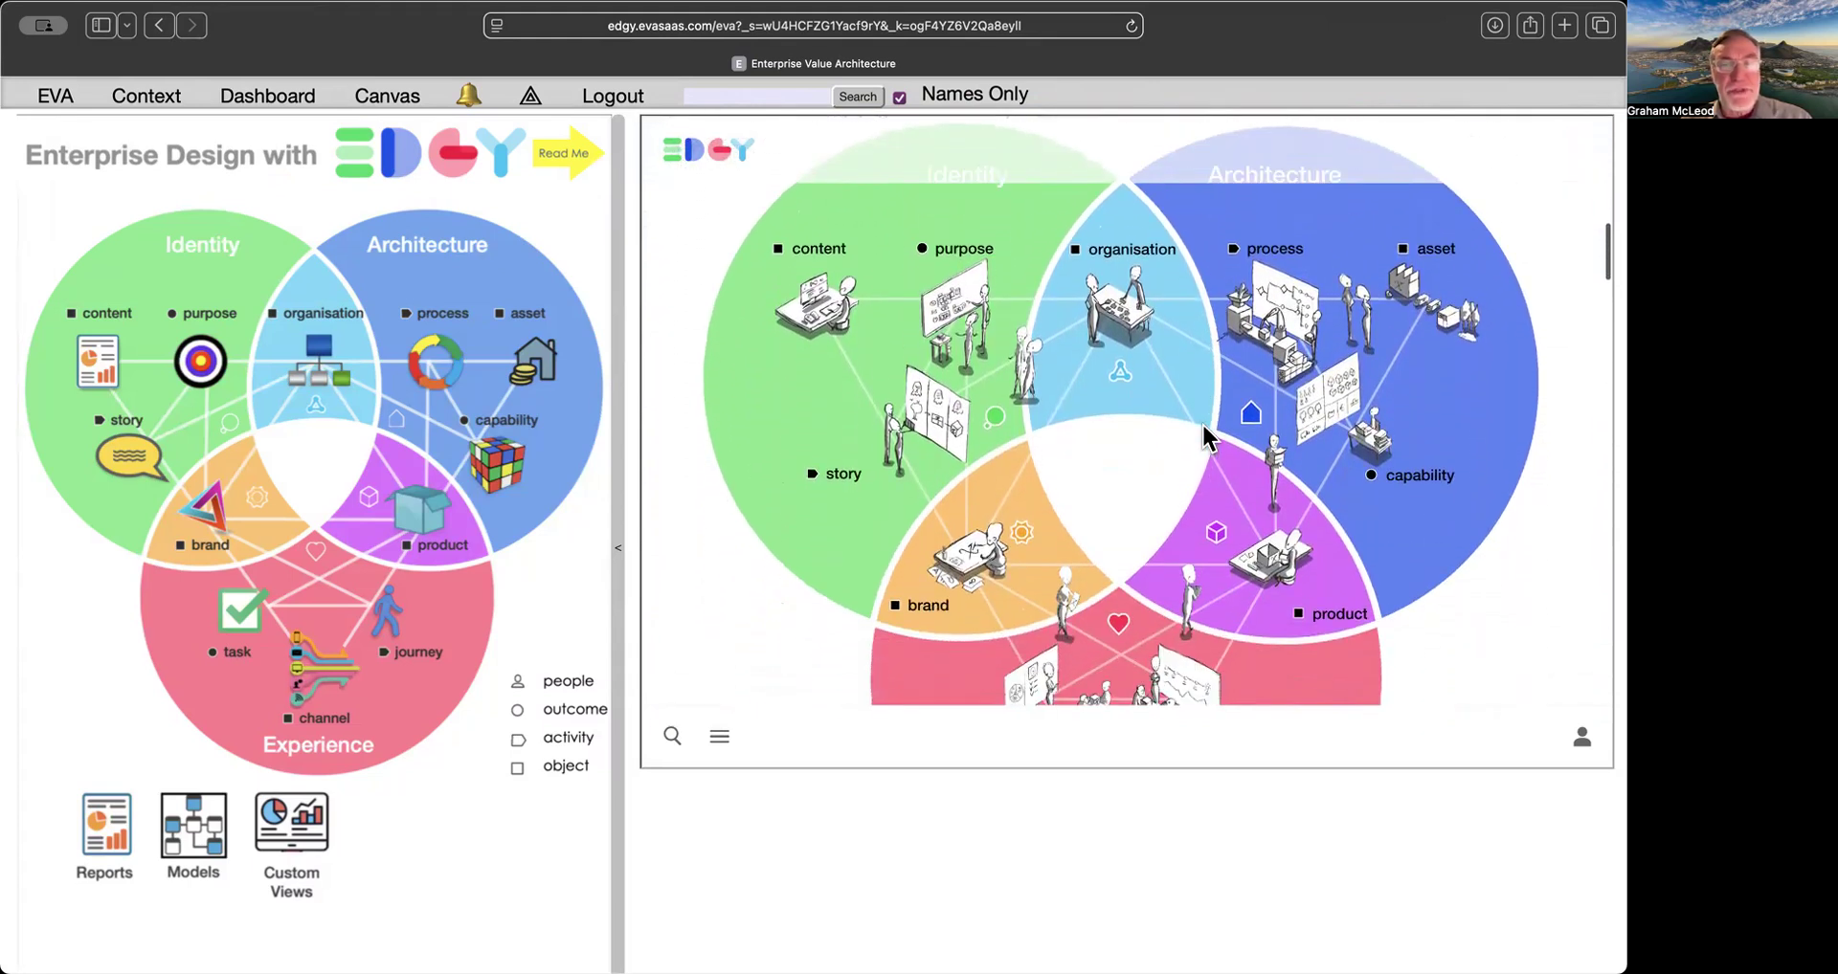
scroll(1208, 436, down, 7)
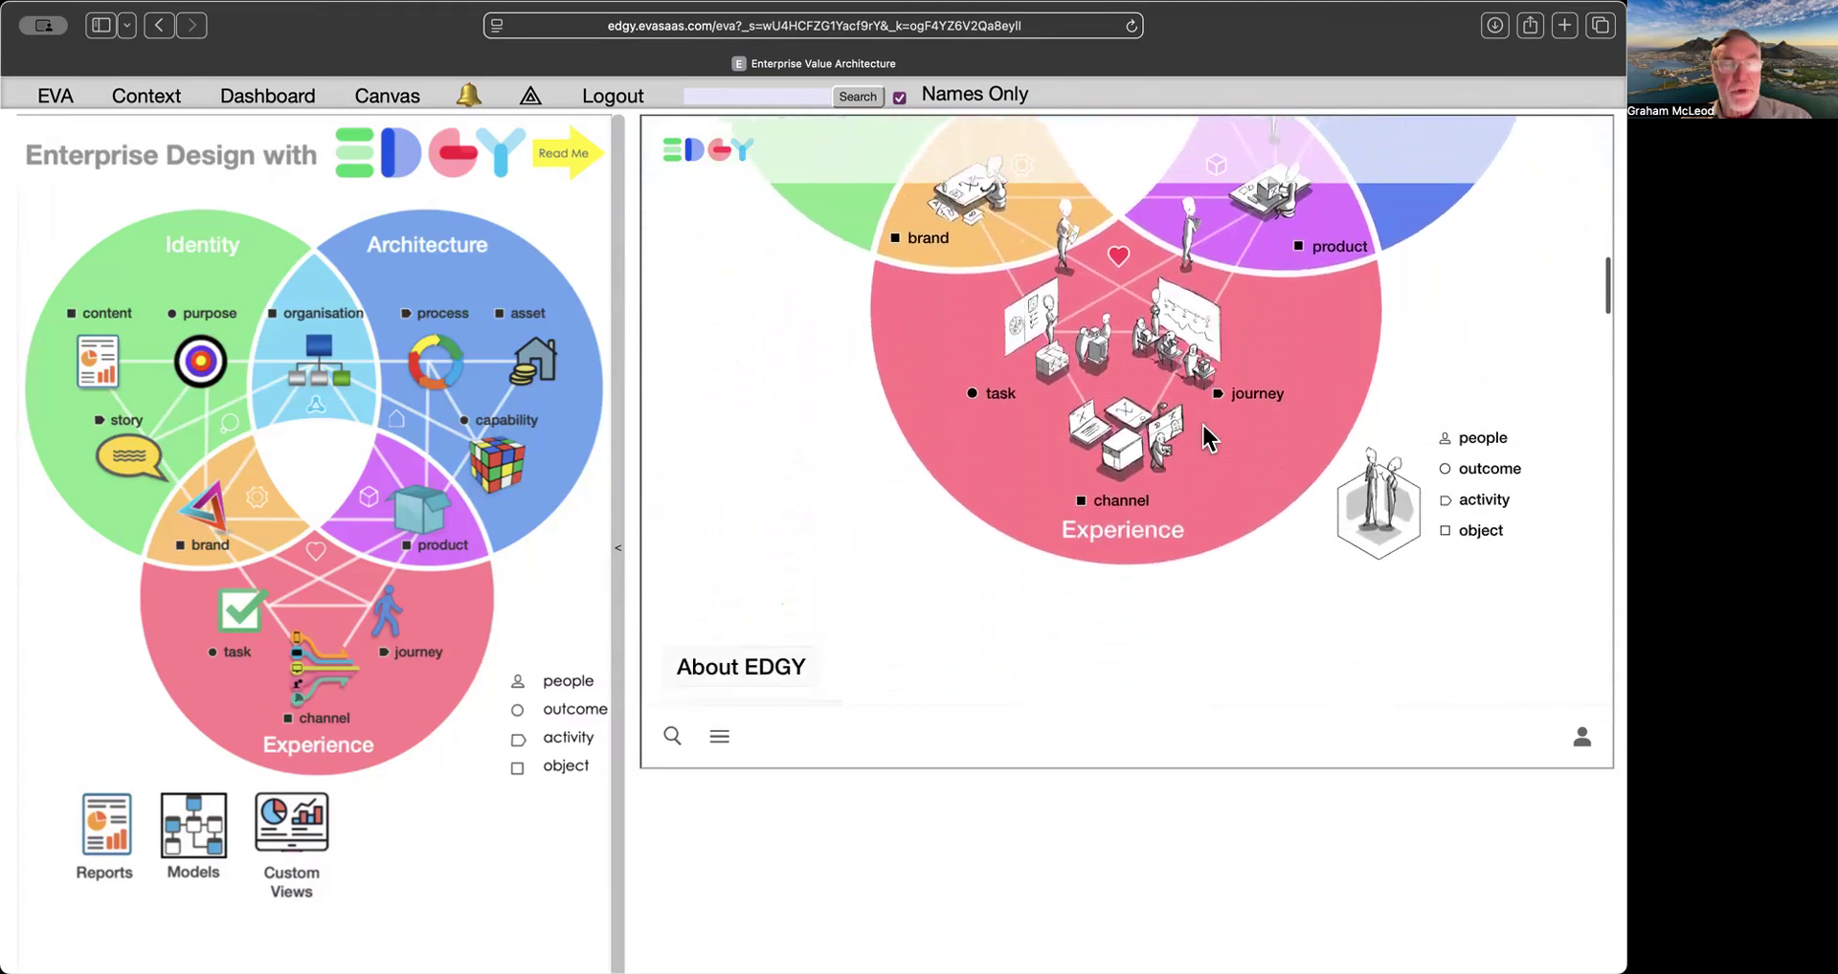
scroll(1209, 438, up, 20)
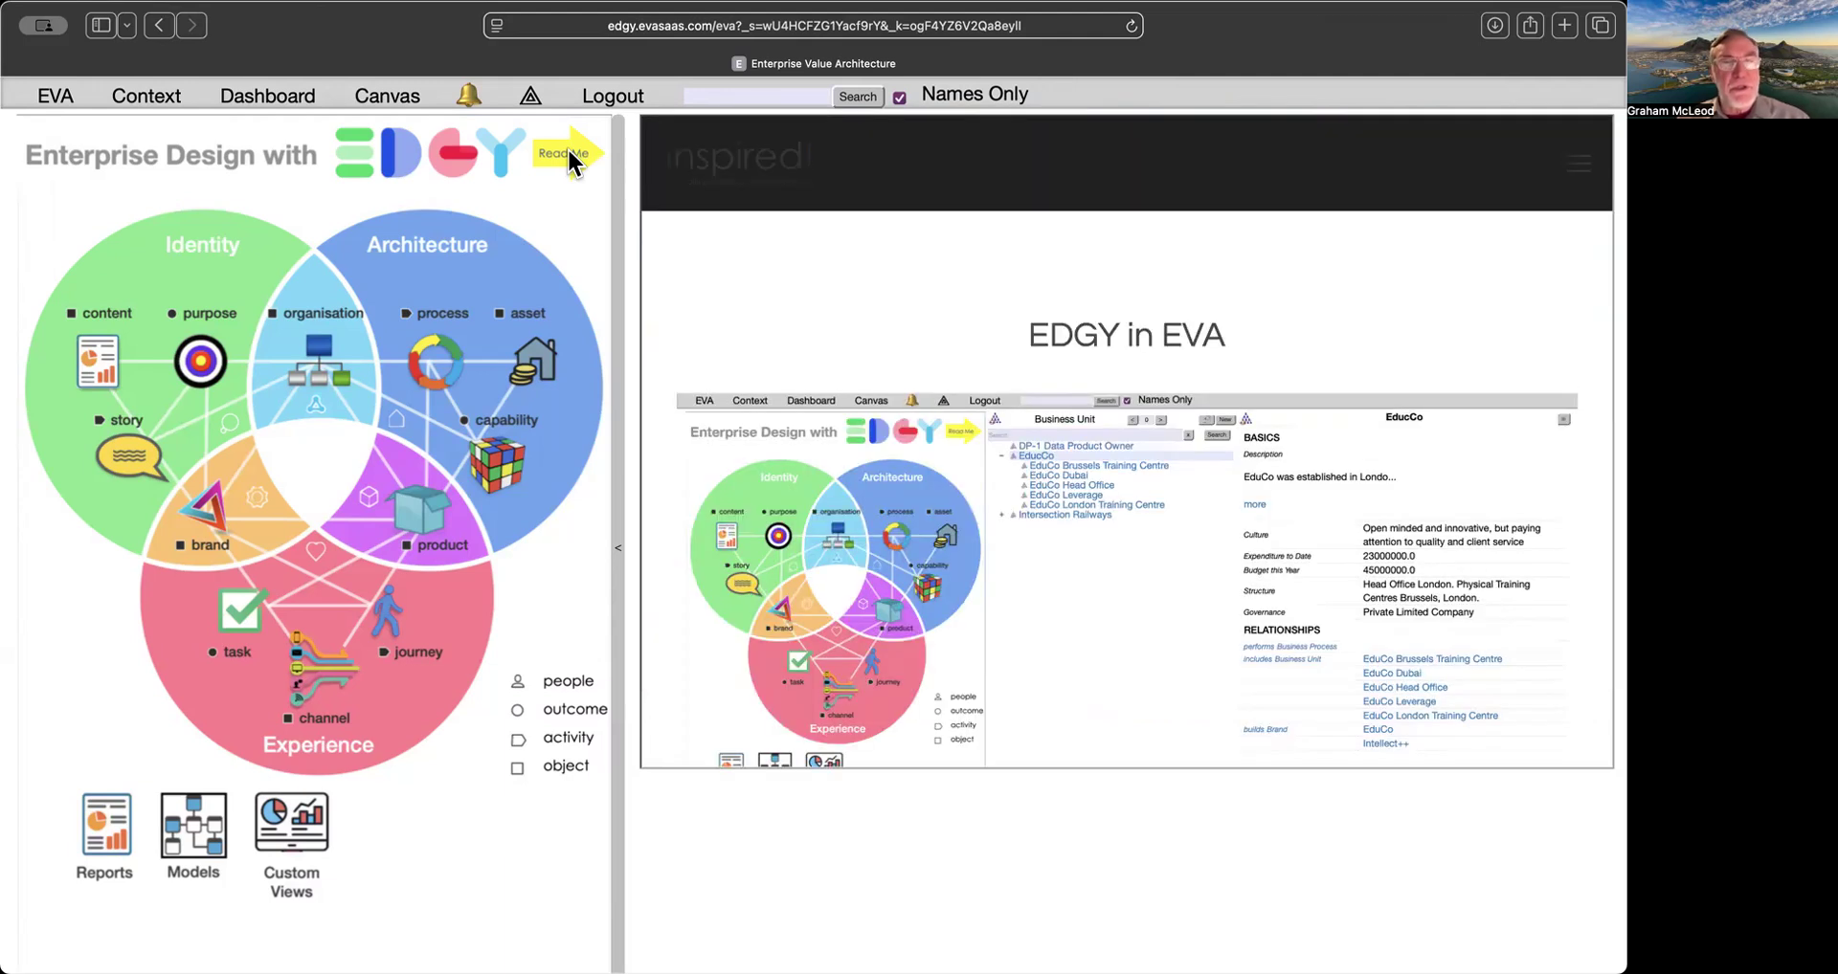
Read the EDGY in EVA introduction, covering the practitioner welcome, the note for evaluators and EA Tool Fundamentals.
scroll(905, 337, down, 5)
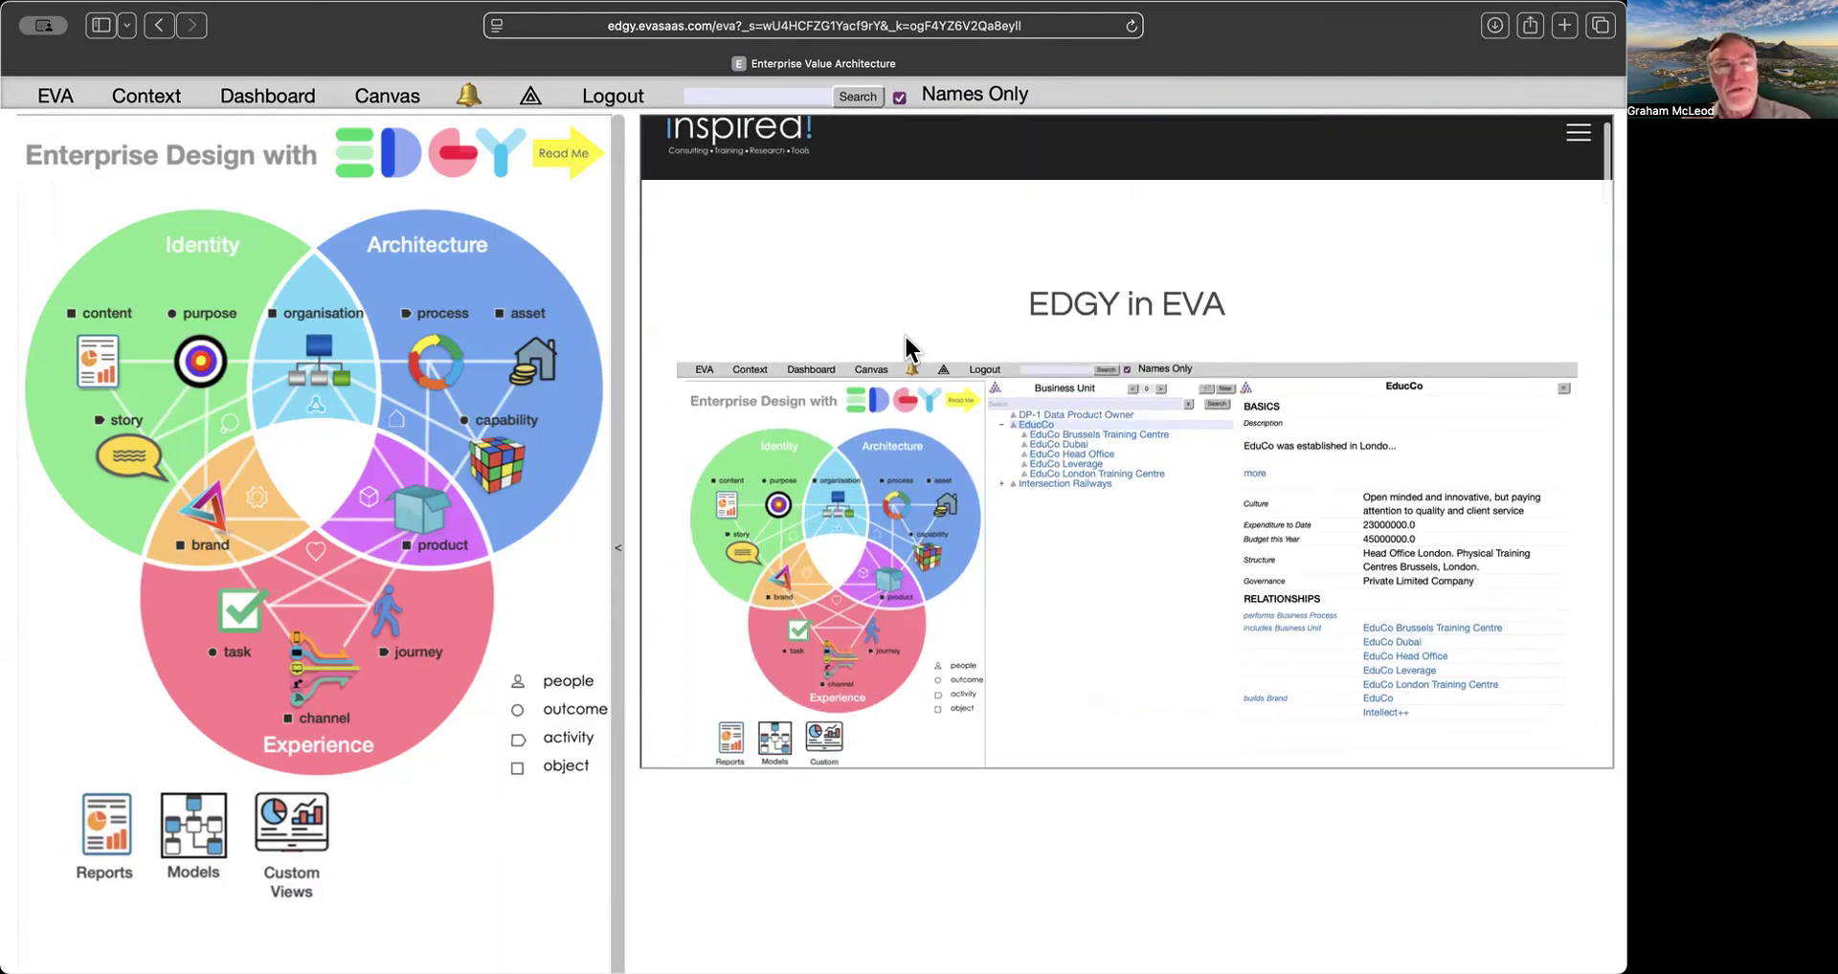
scroll(905, 337, down, 10)
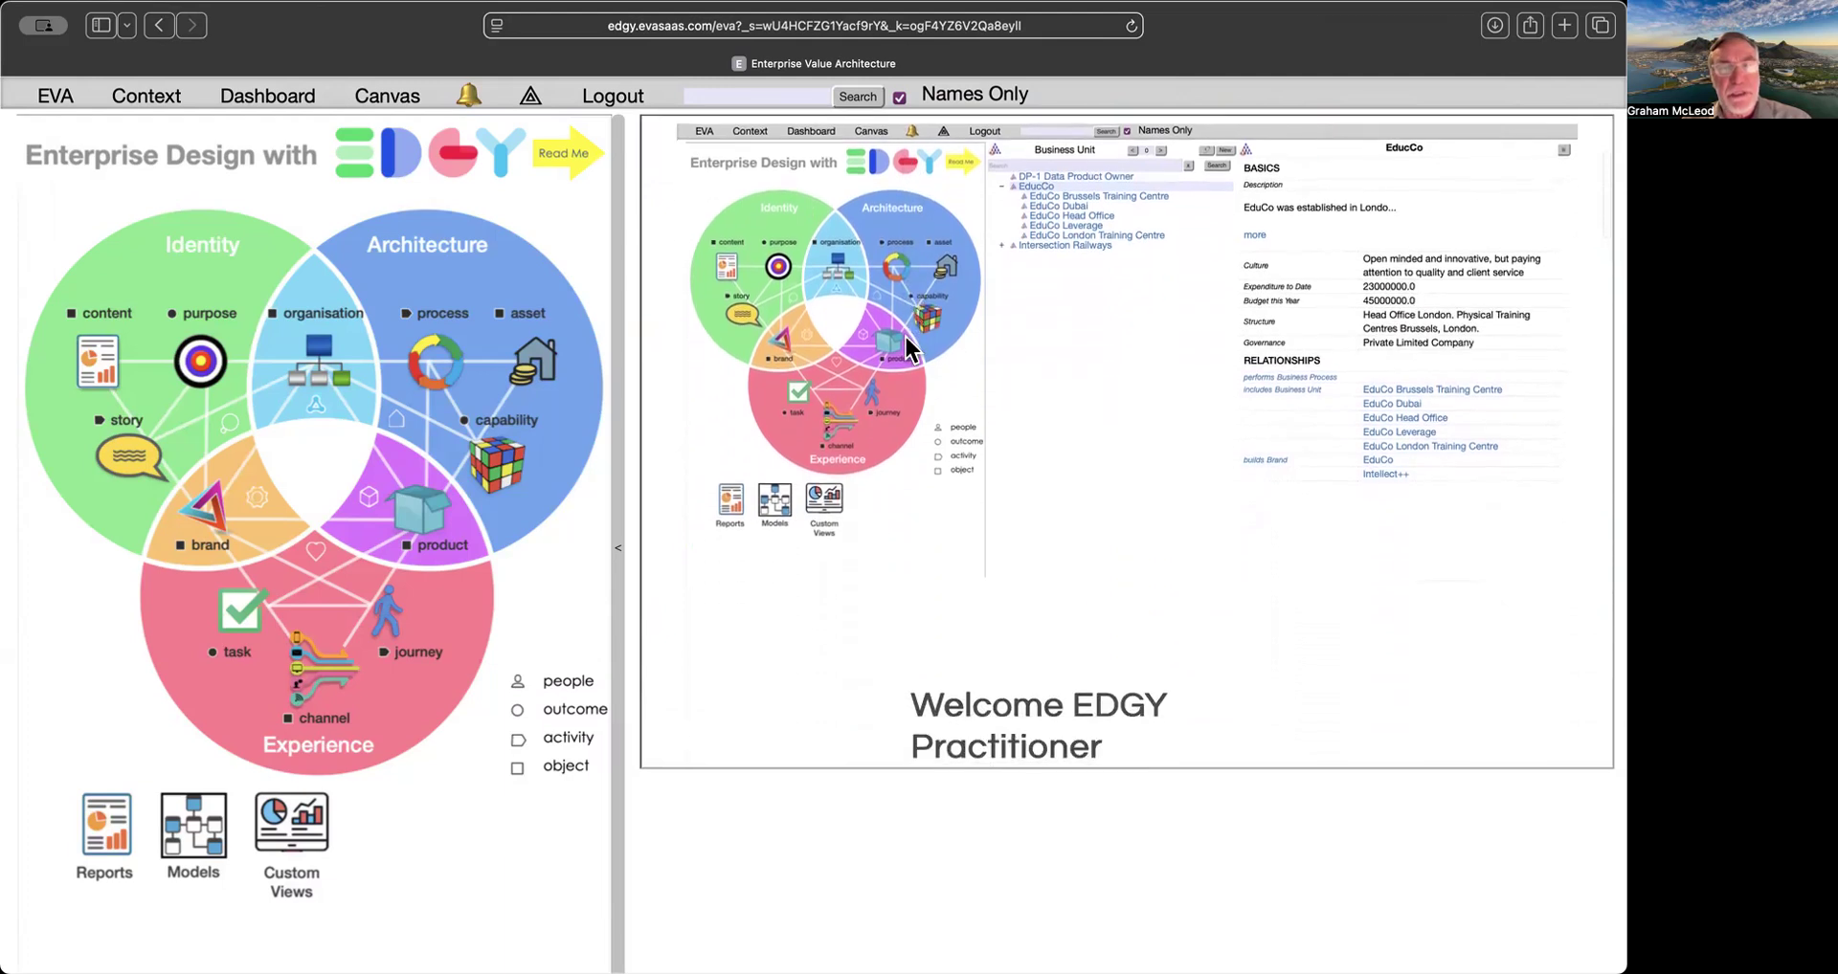
scroll(905, 345, down, 10)
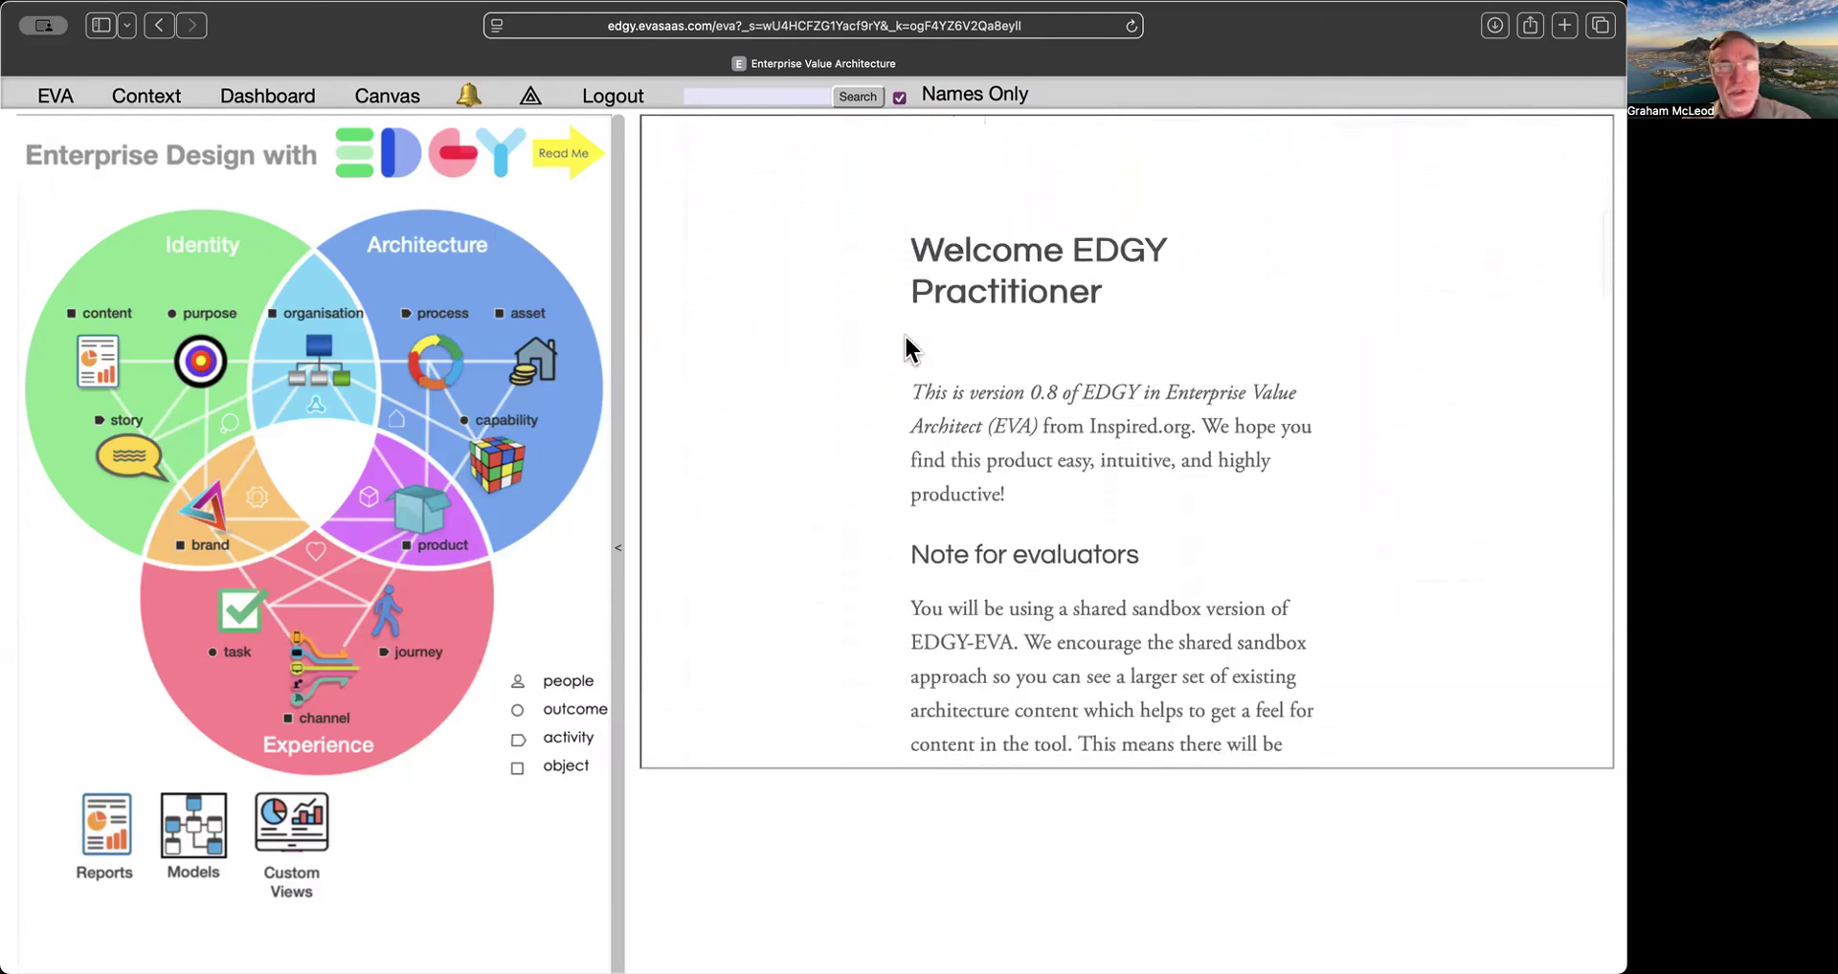
scroll(906, 346, down, 10)
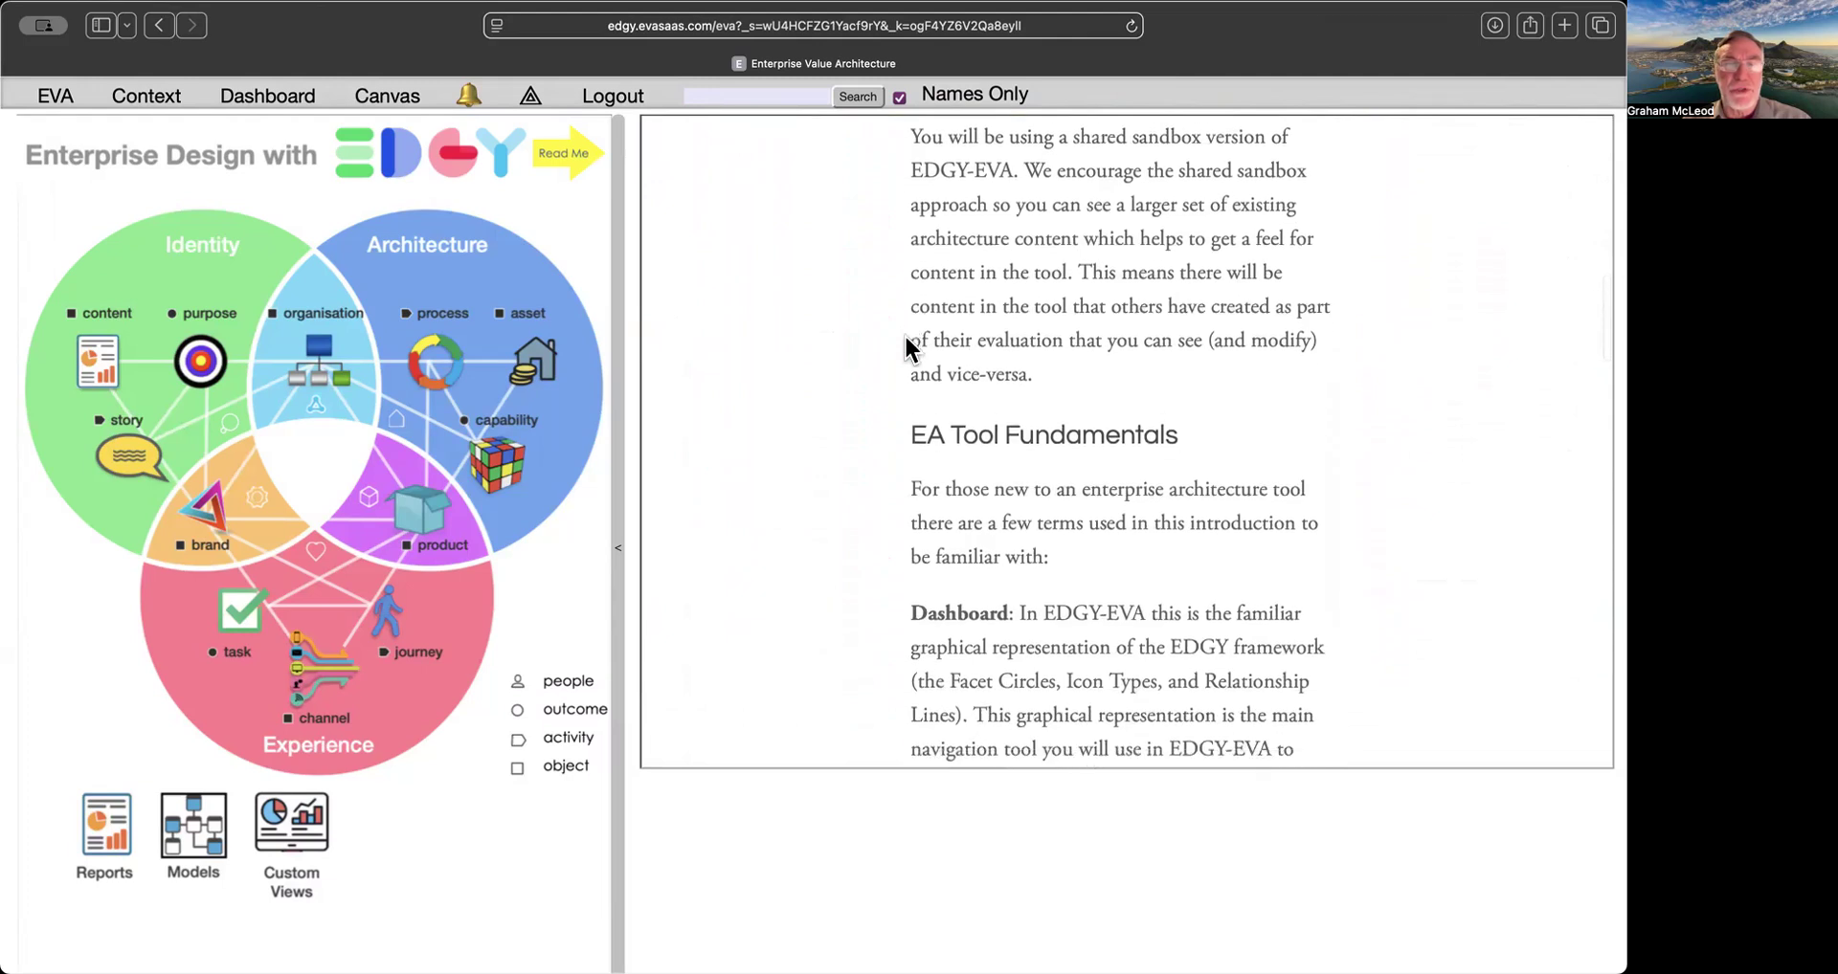
scroll(906, 339, up, 20)
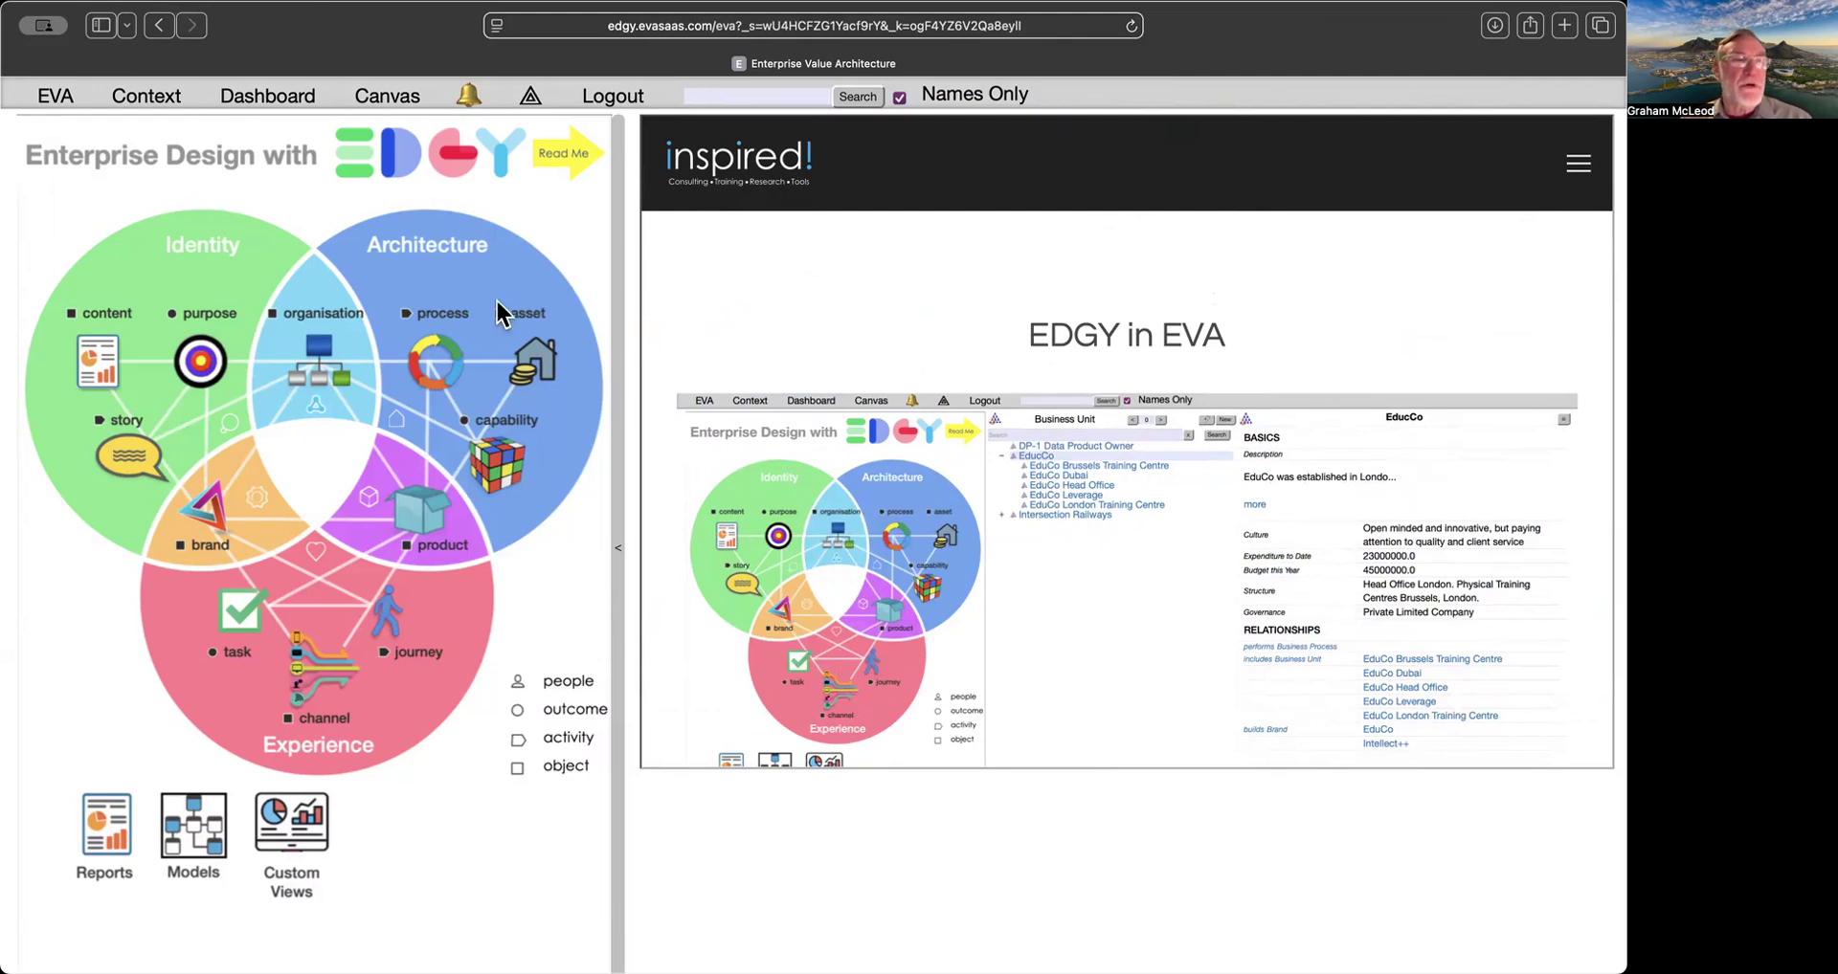
Open the definition of the Content element, review it down to the Content Map, and briefly view it at full width.
click(105, 325)
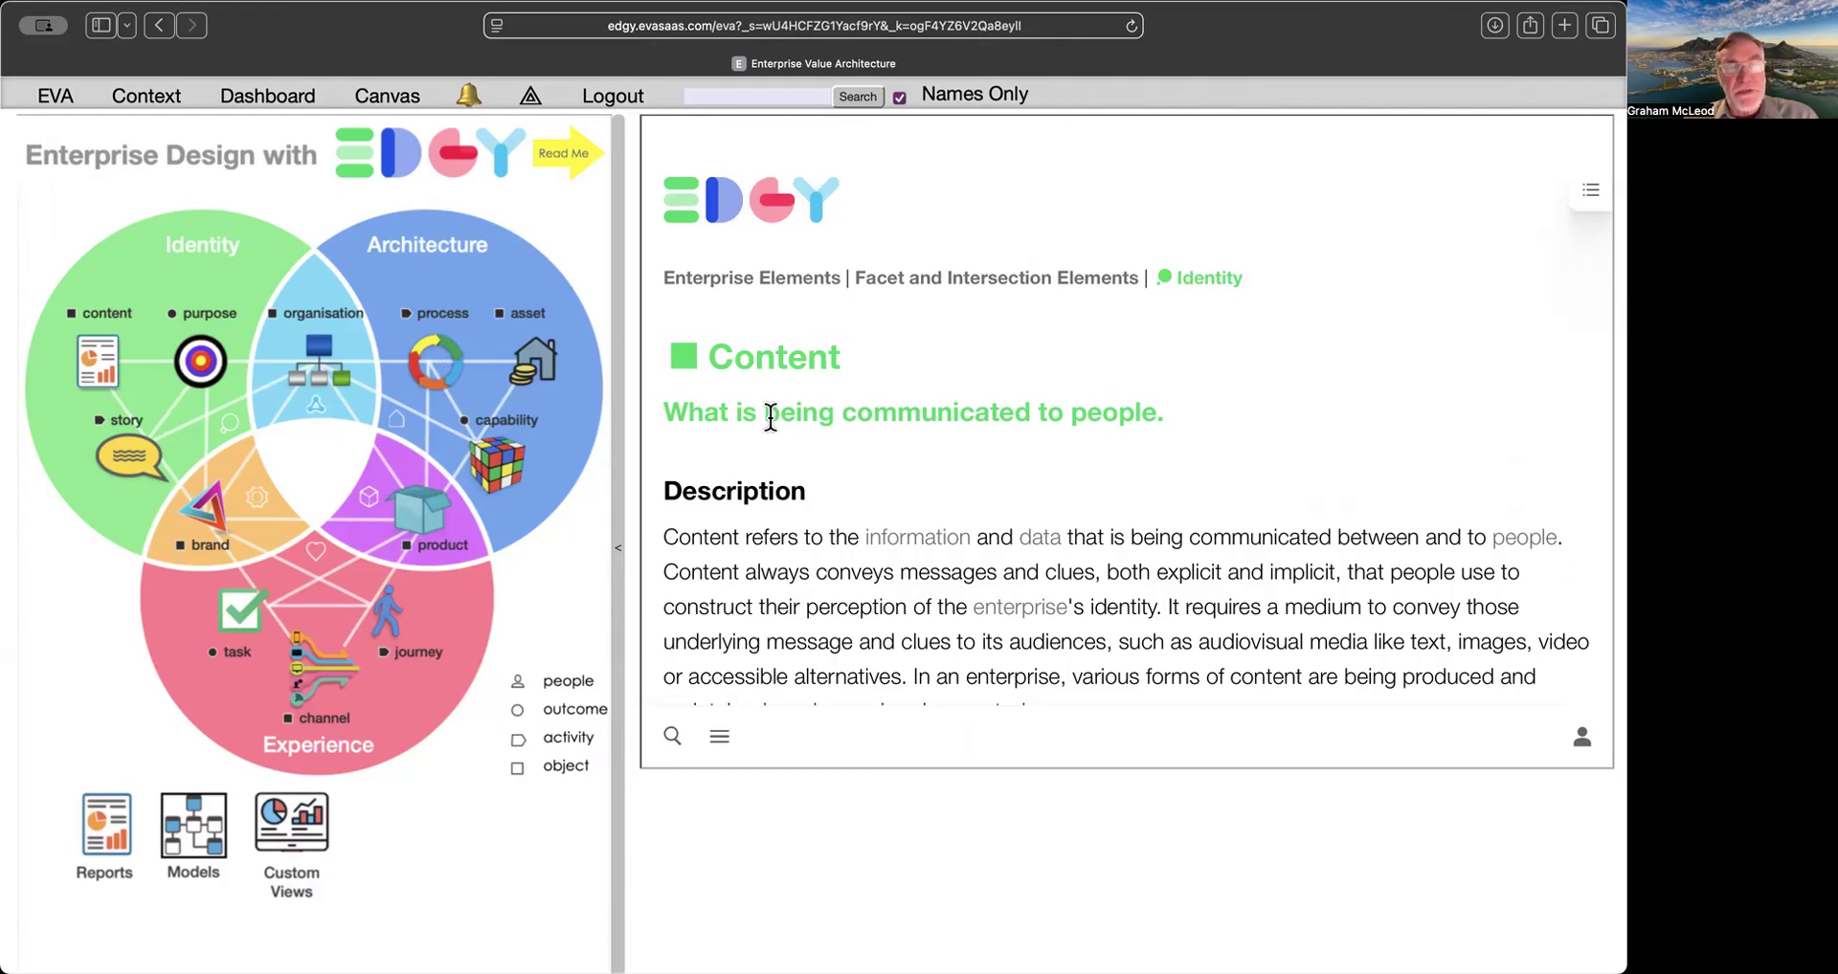
scroll(787, 447, down, 5)
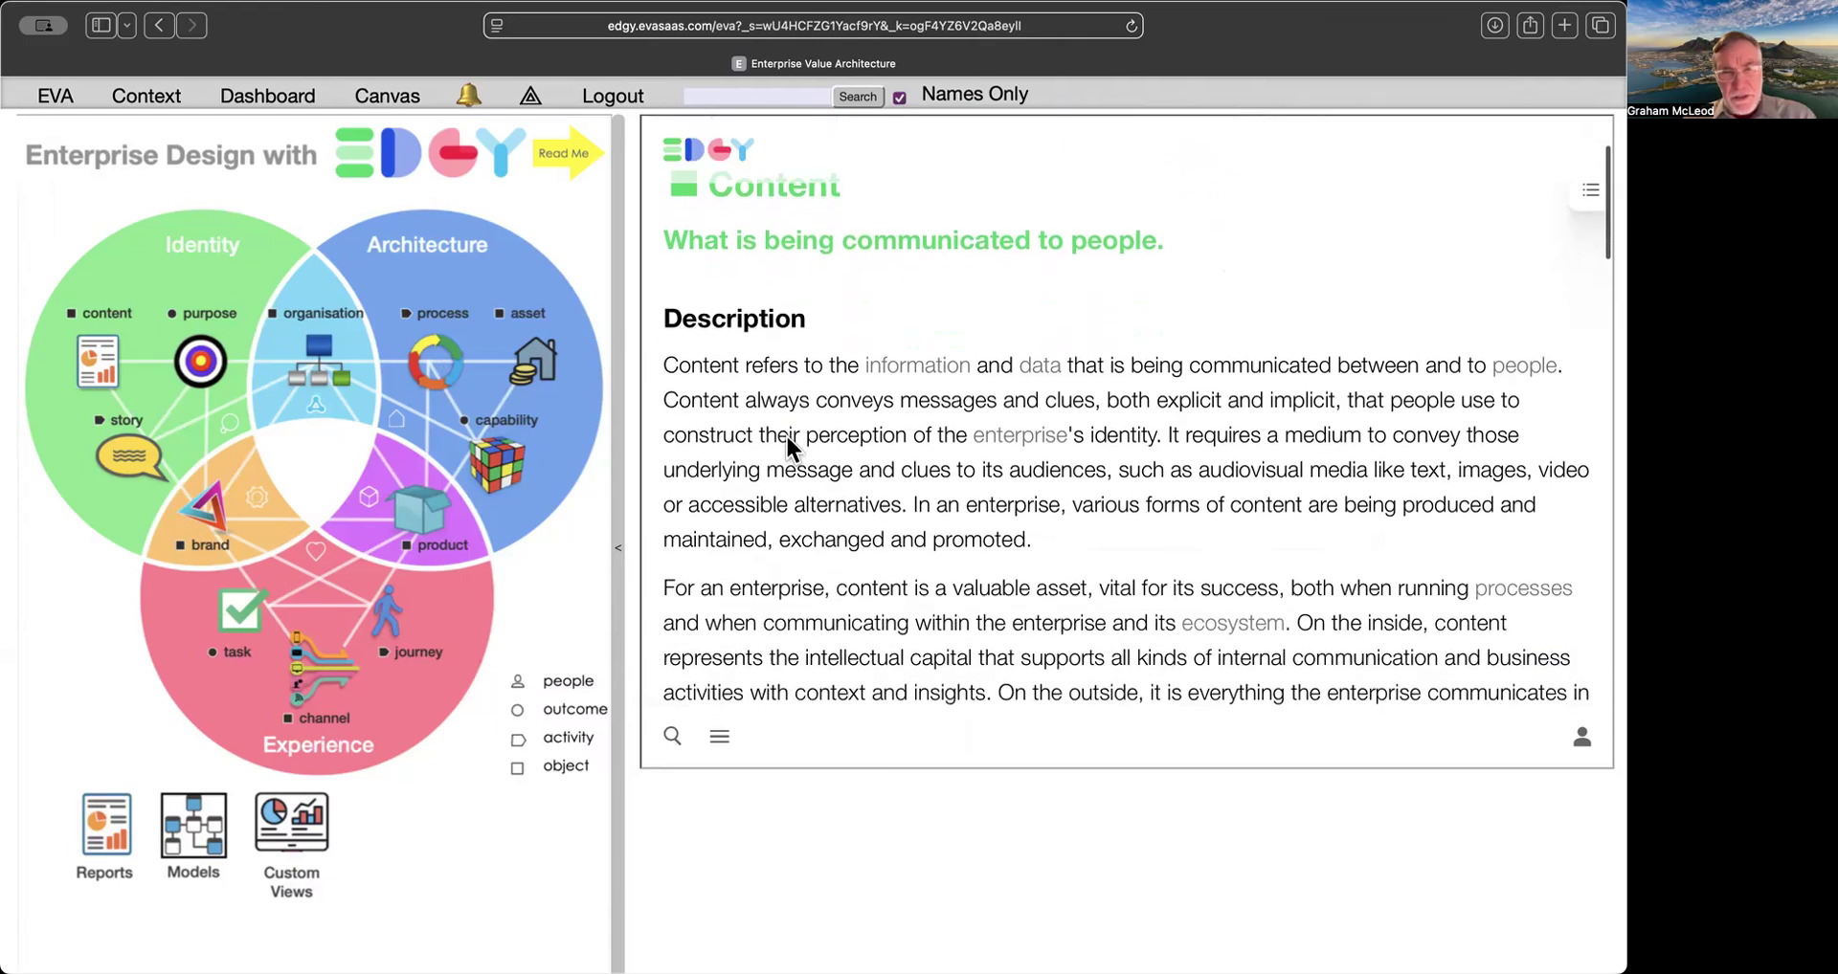
scroll(787, 447, down, 5)
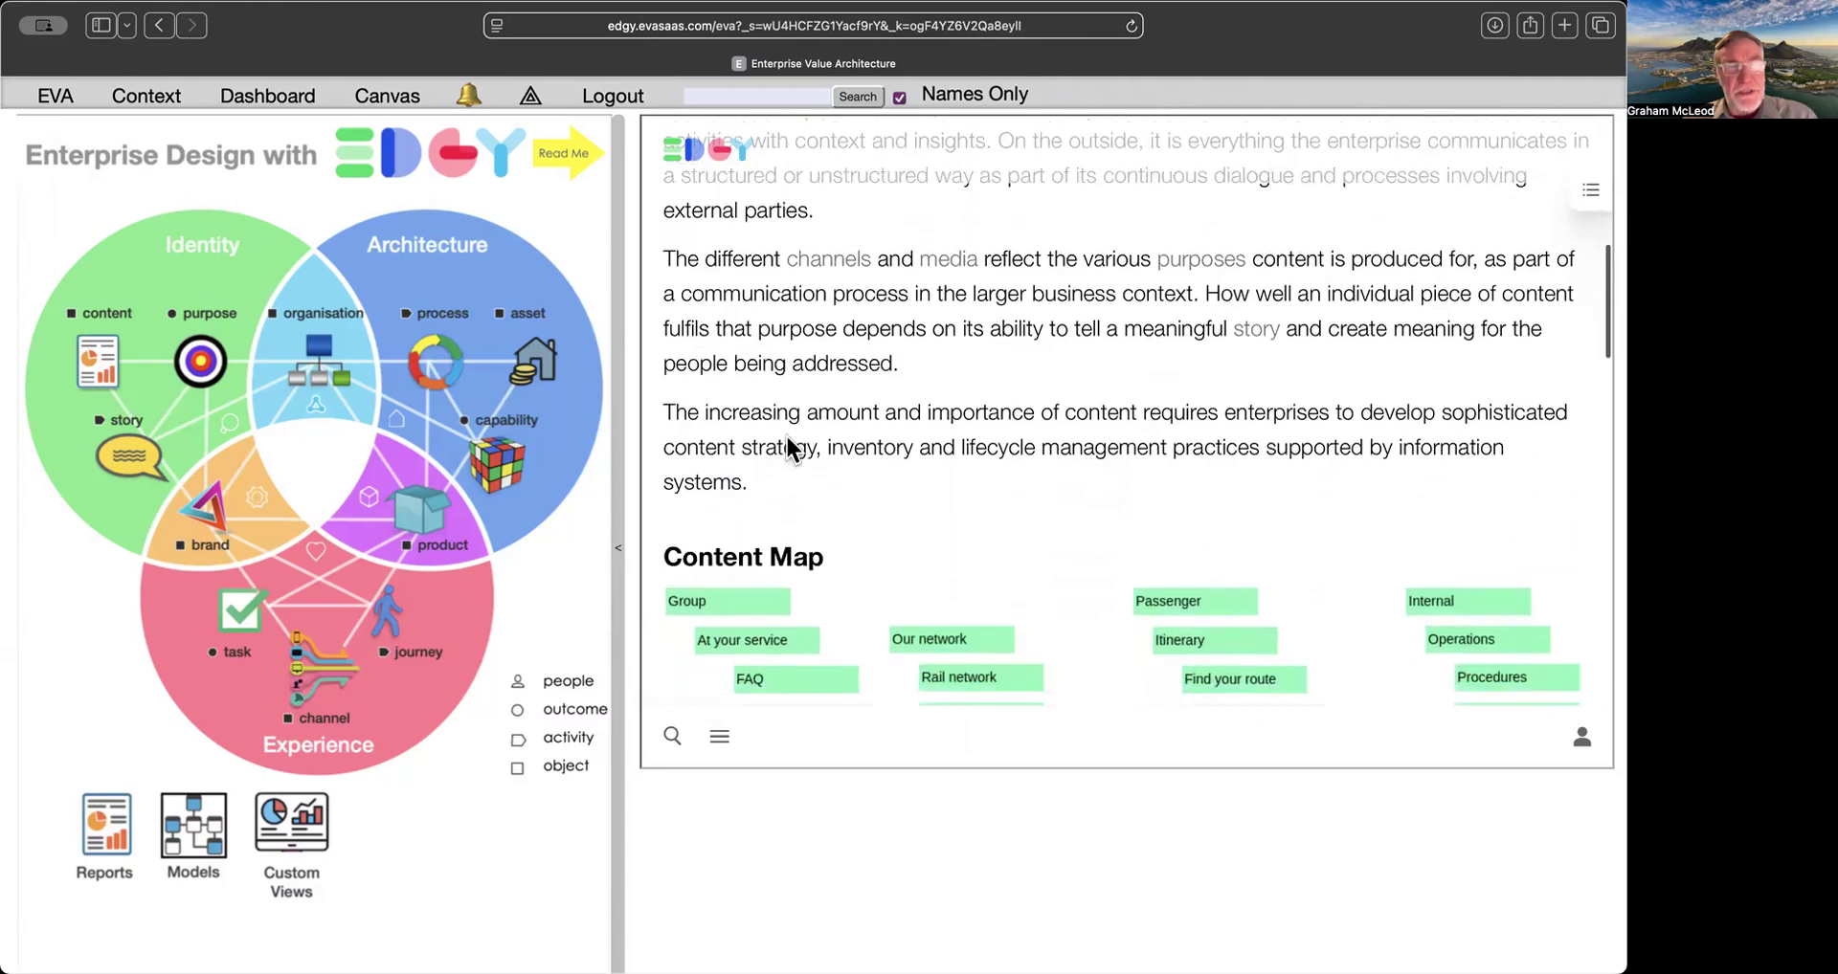
scroll(787, 447, down, 5)
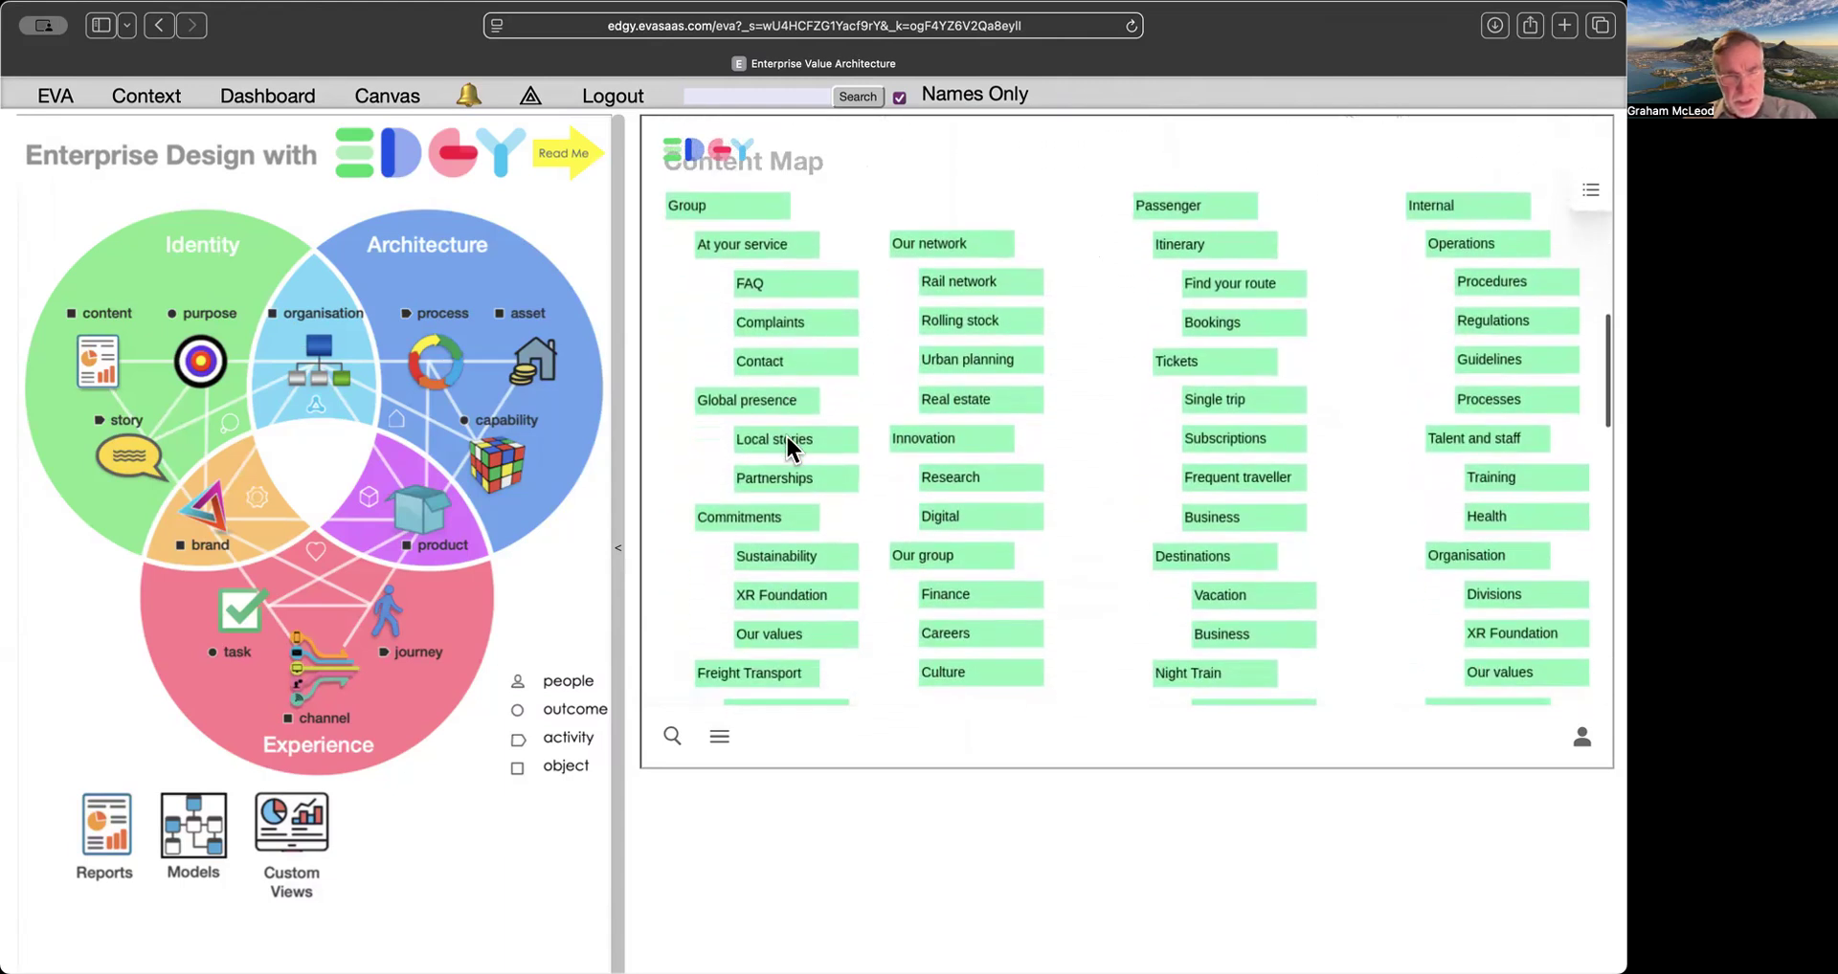
scroll(787, 447, up, 15)
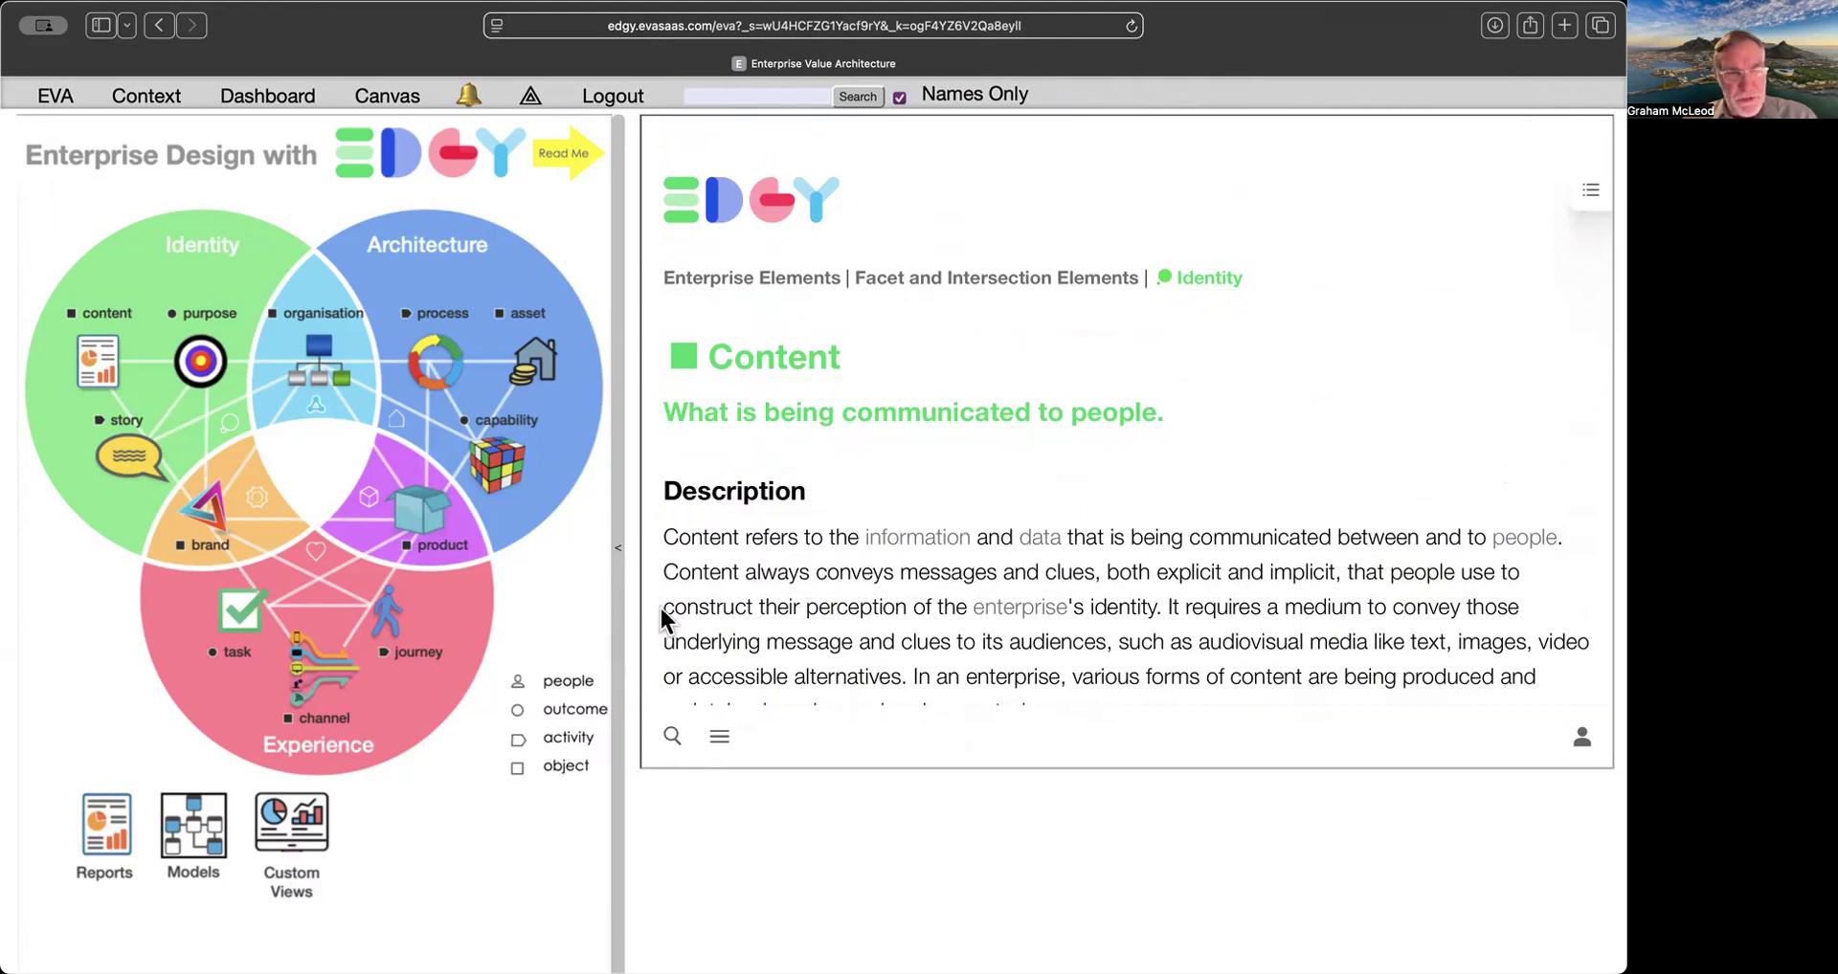
click(618, 547)
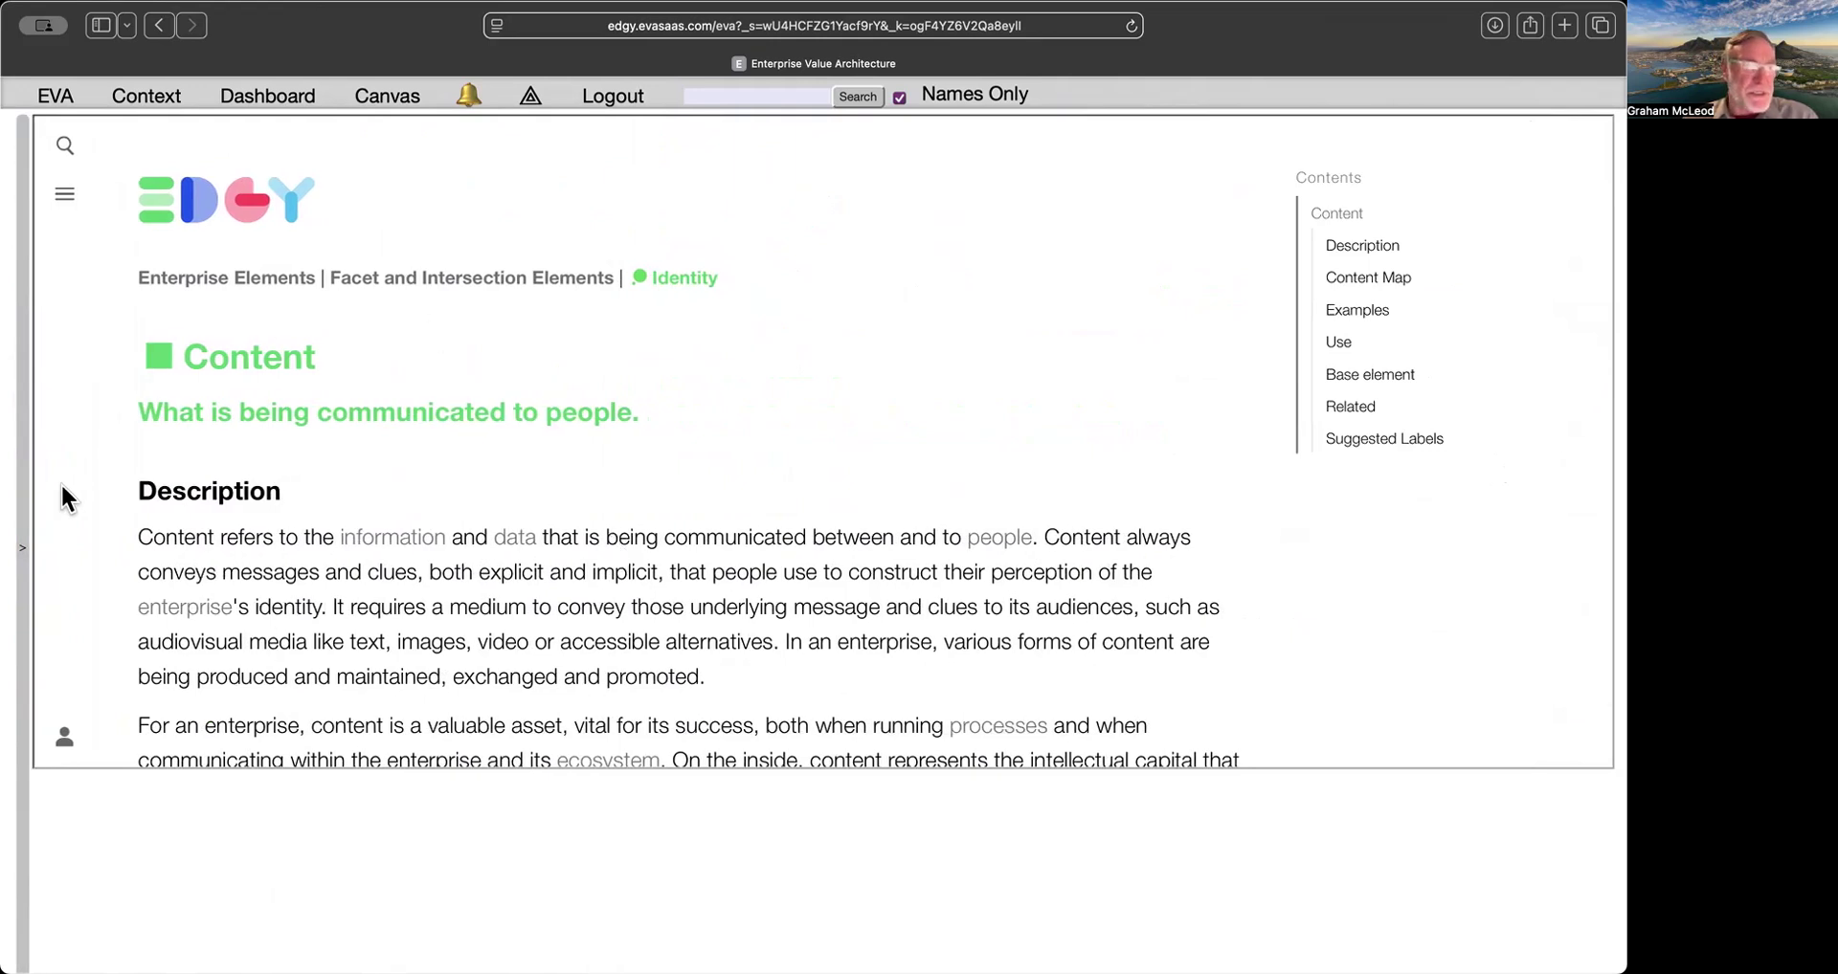
click(21, 551)
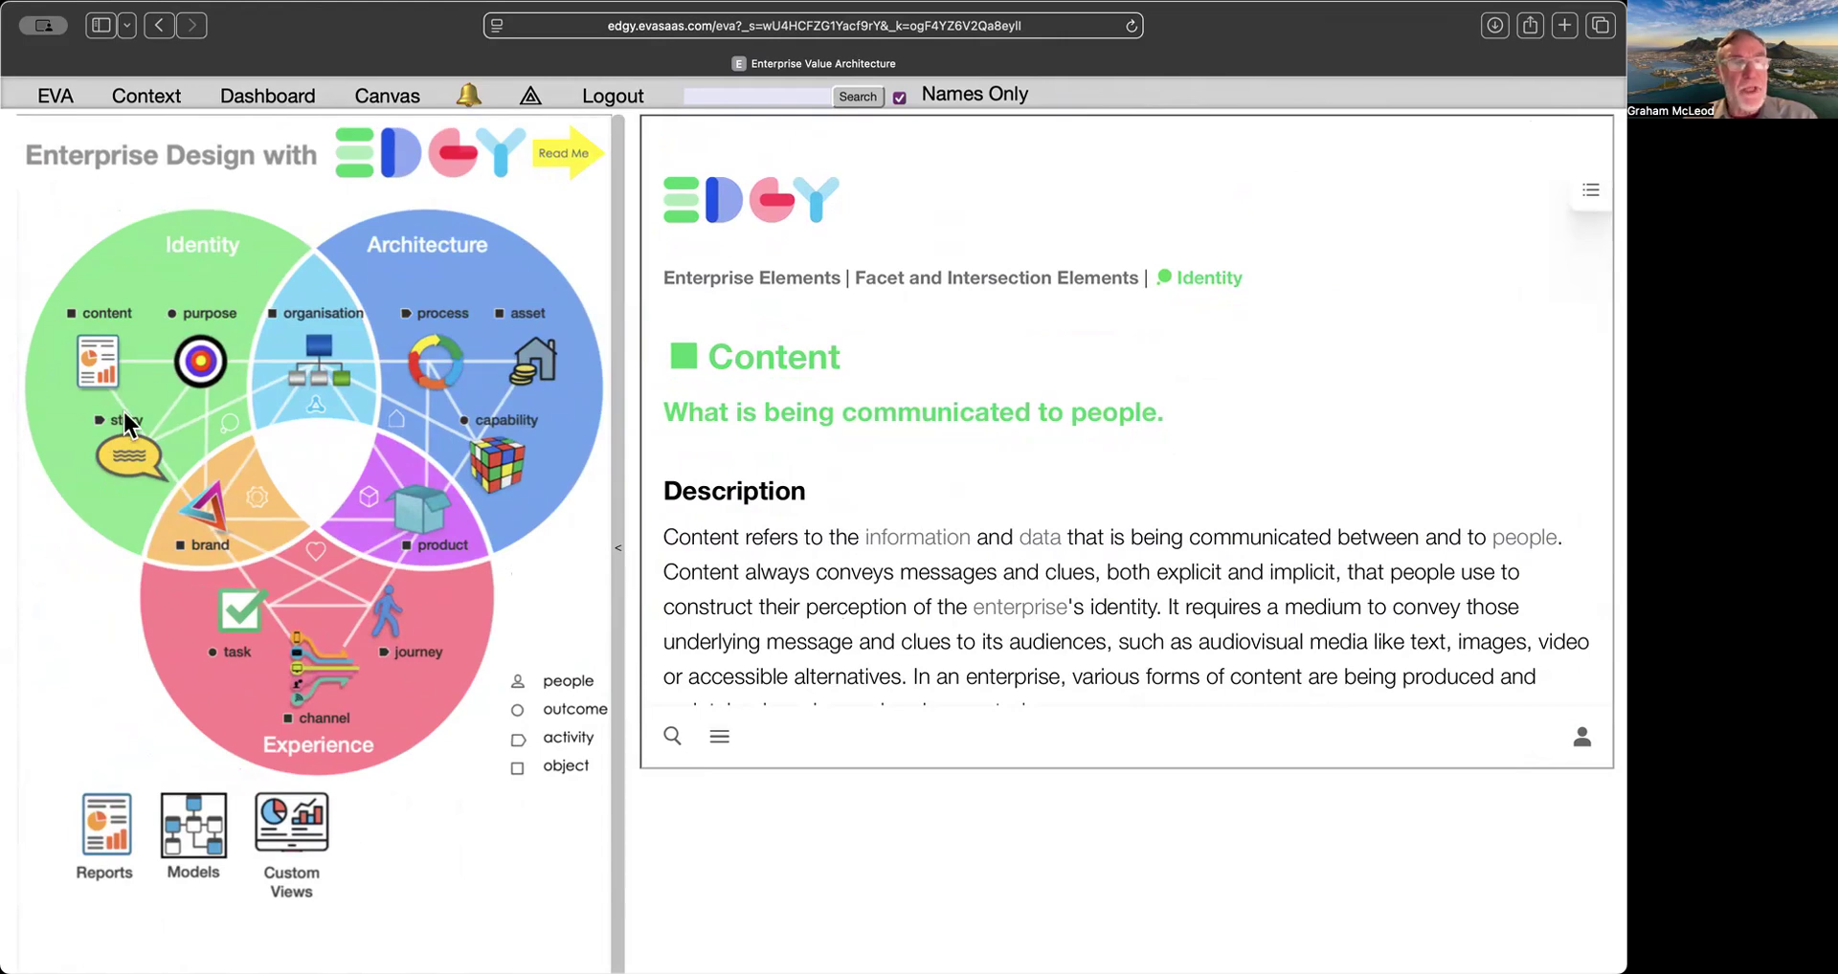
View the definitions of the Purpose element and of the base elements People and Outcome.
click(210, 326)
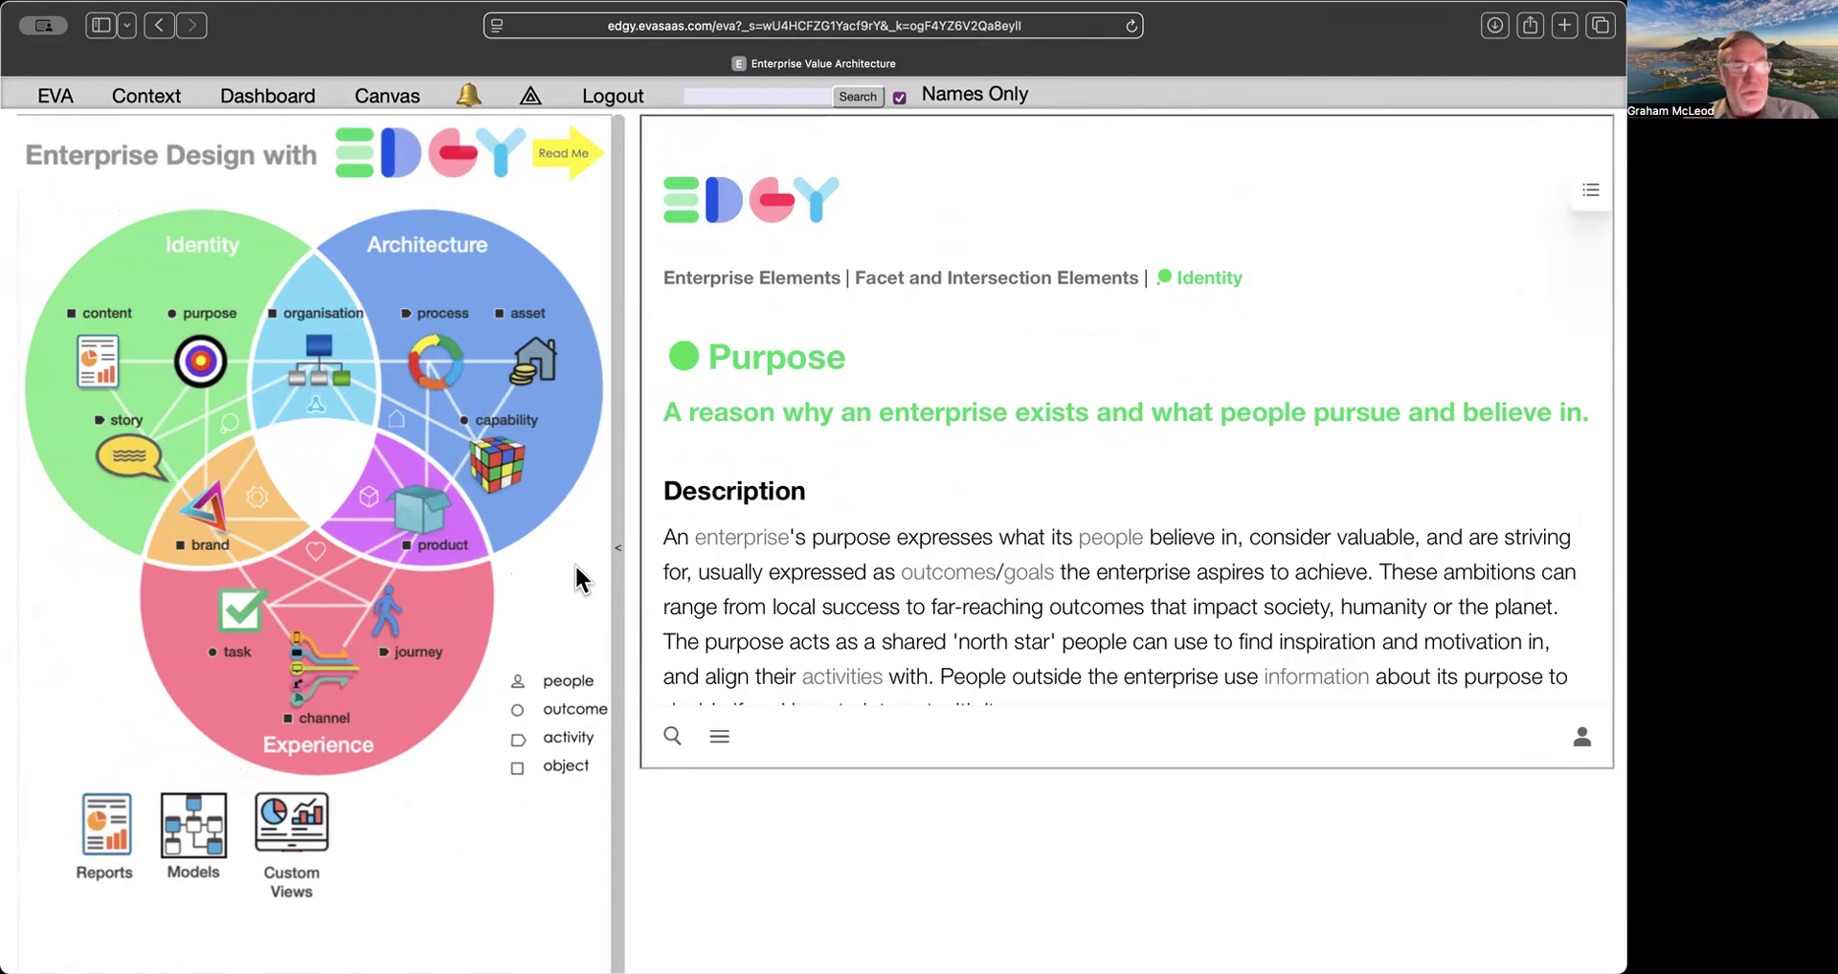
click(572, 683)
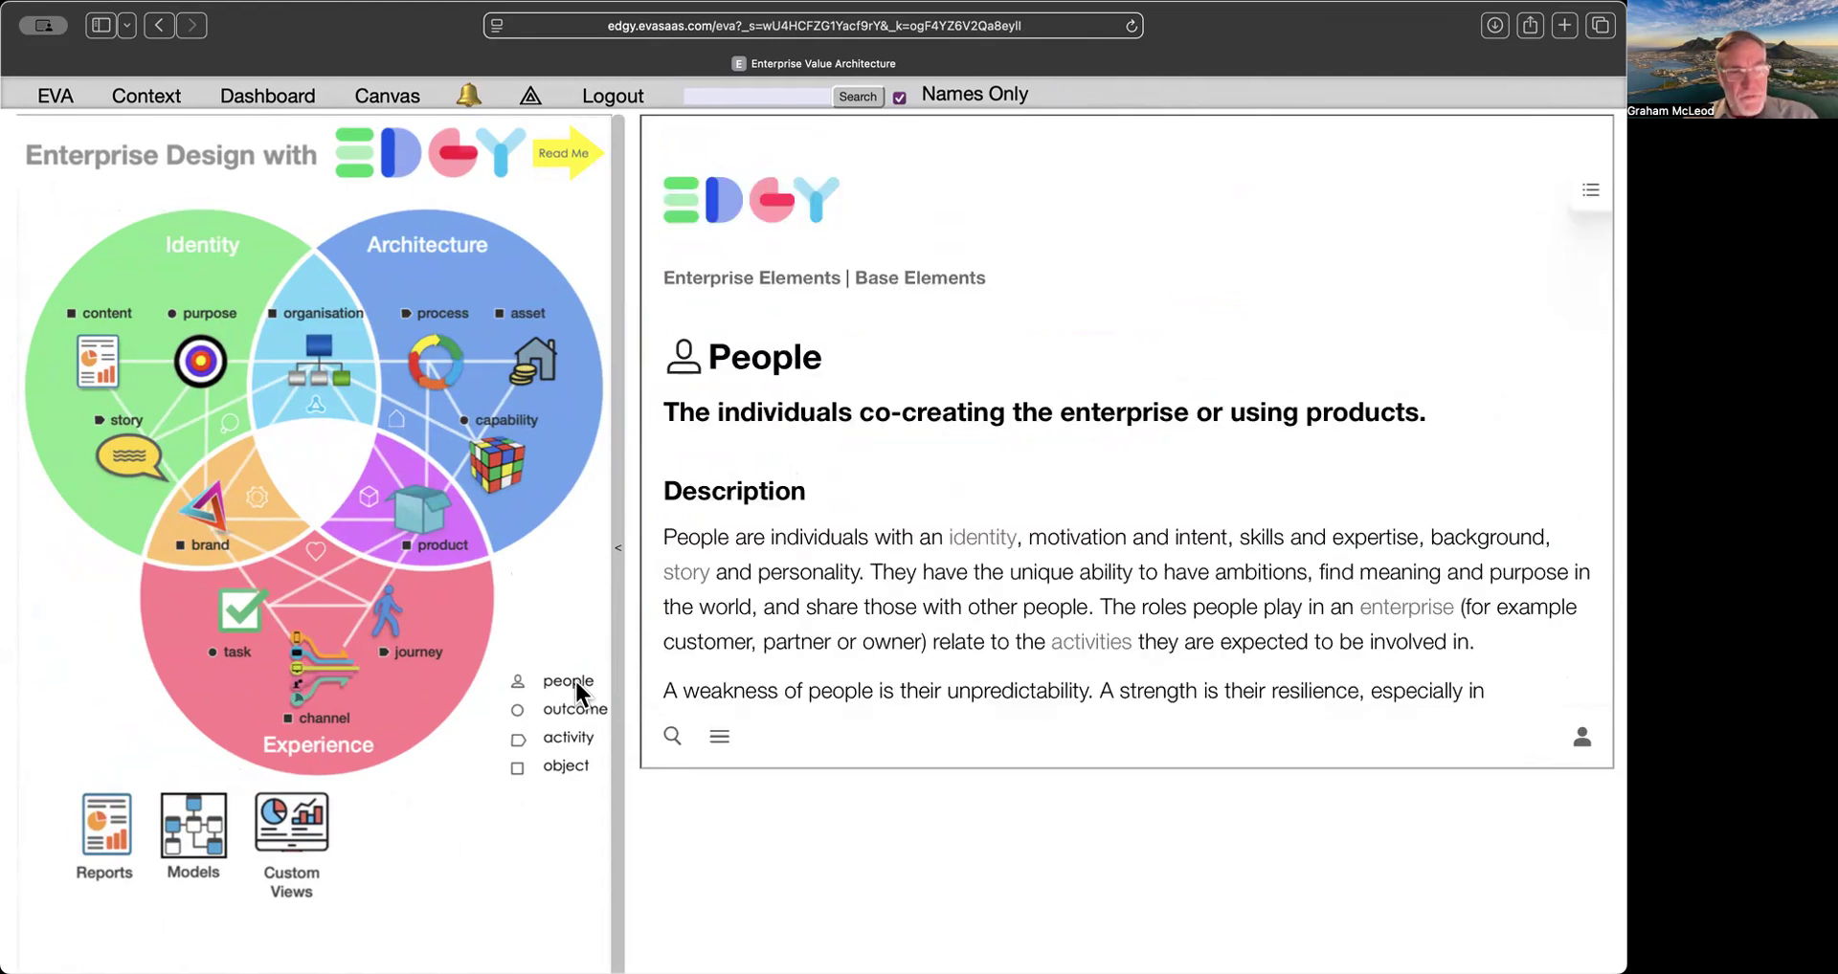
click(575, 708)
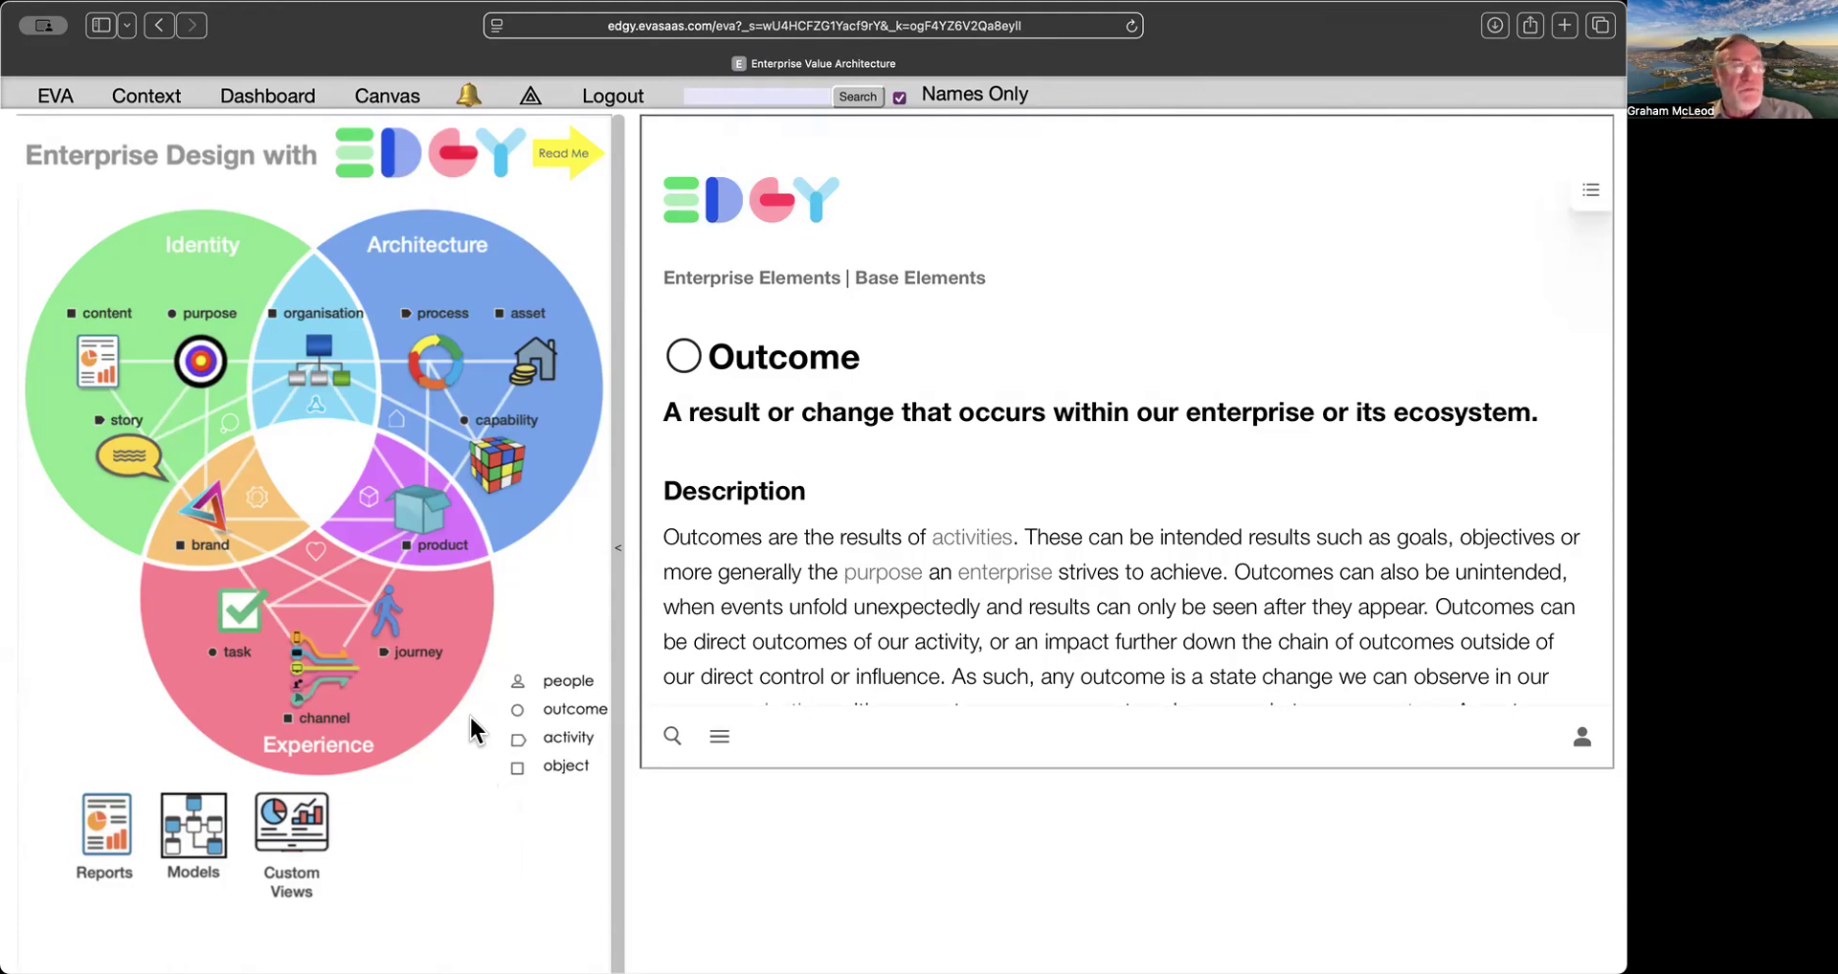
List the business units under organisation and expand EducCo to show its sub-units.
click(308, 367)
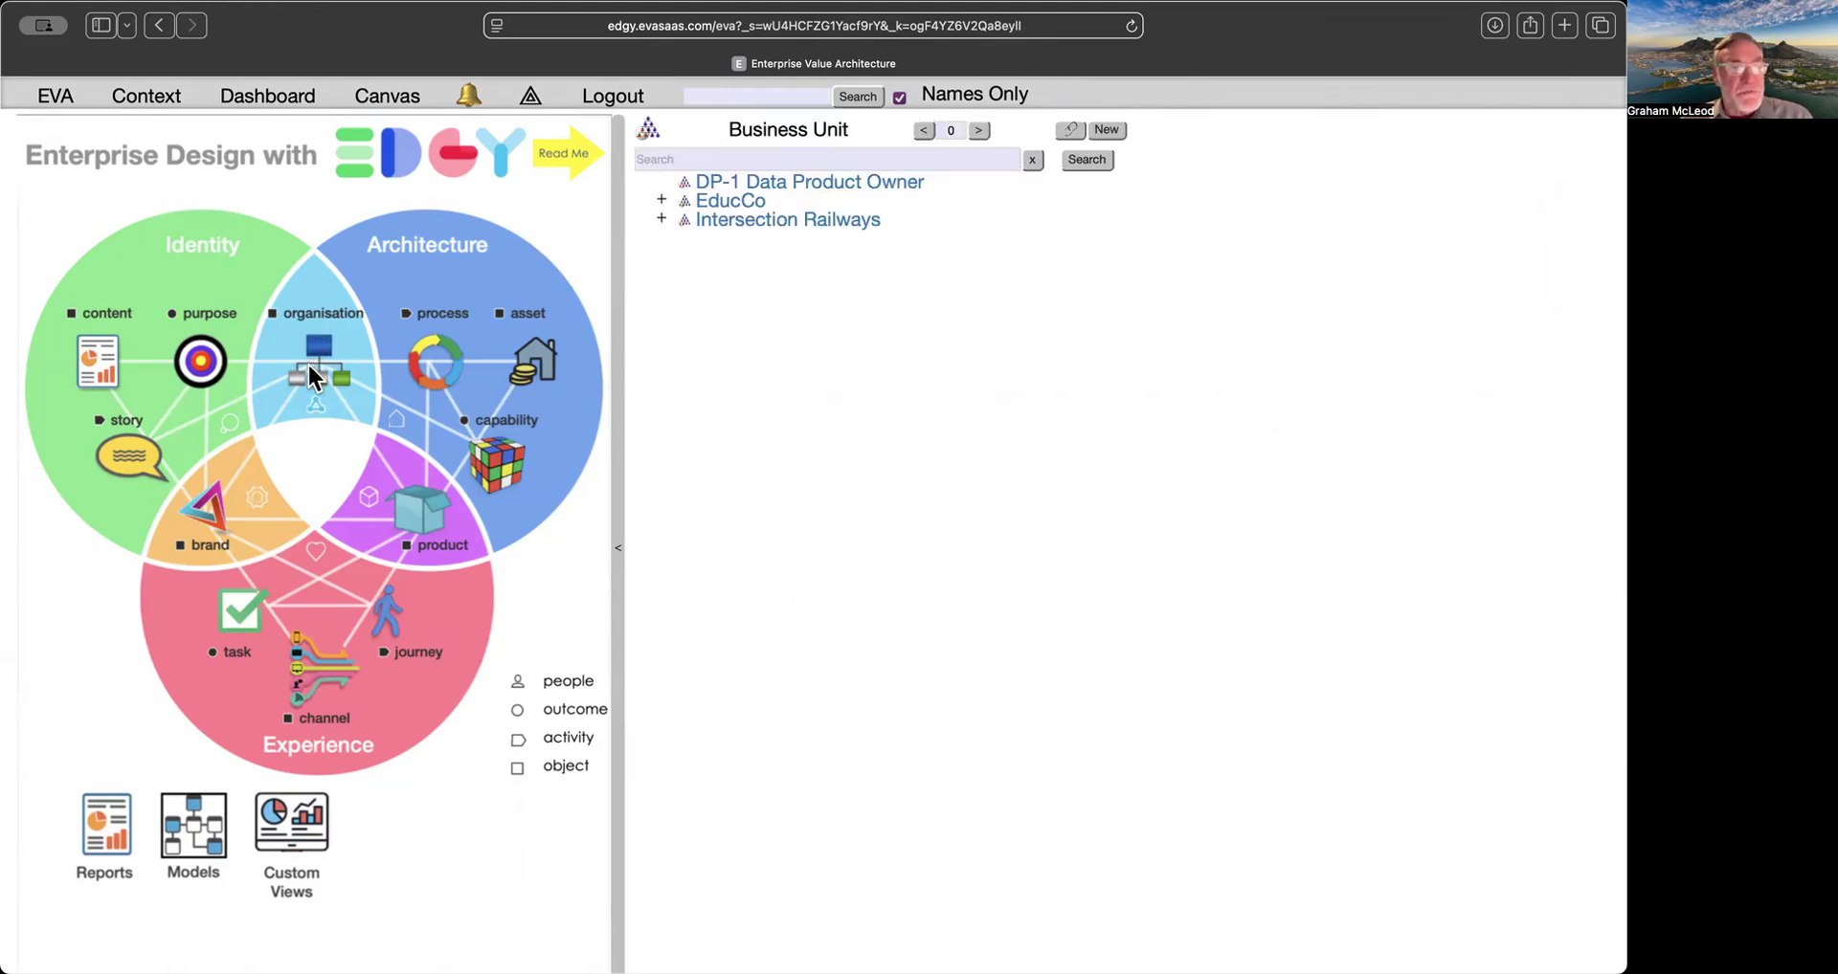
click(662, 200)
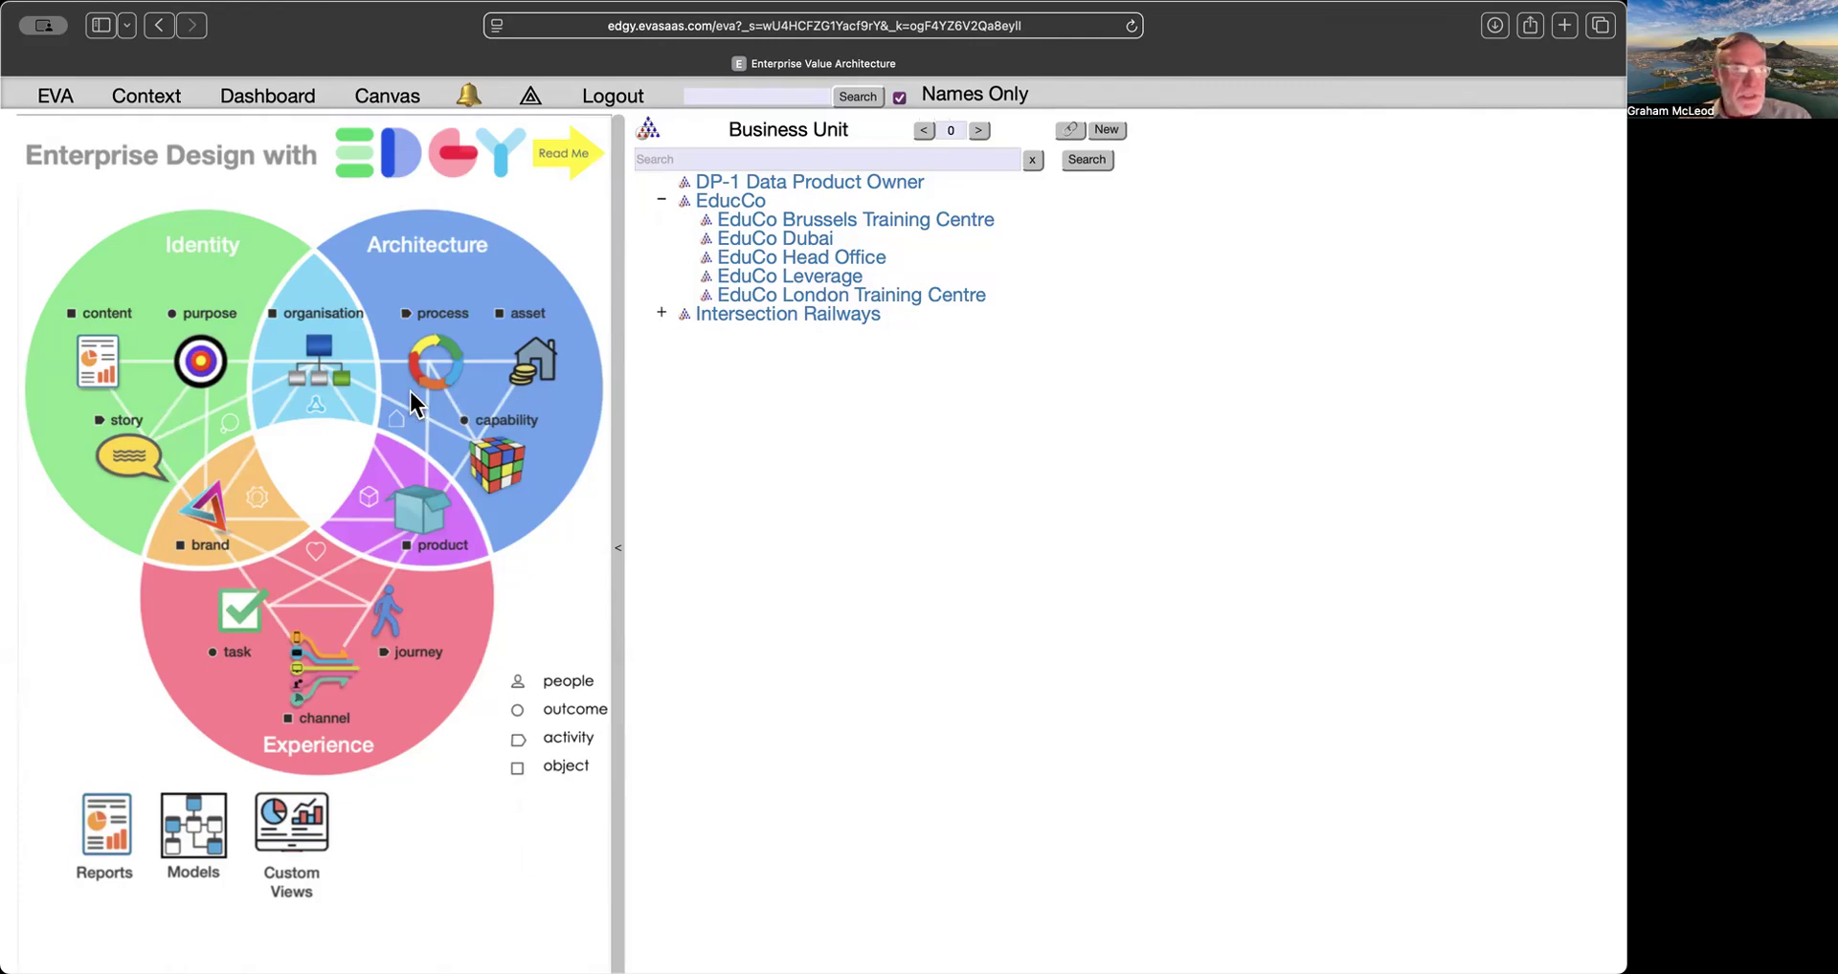
List the business capabilities and expand Deliver World Class Training Profitably through Collect Revenue down to Process Payments.
click(493, 465)
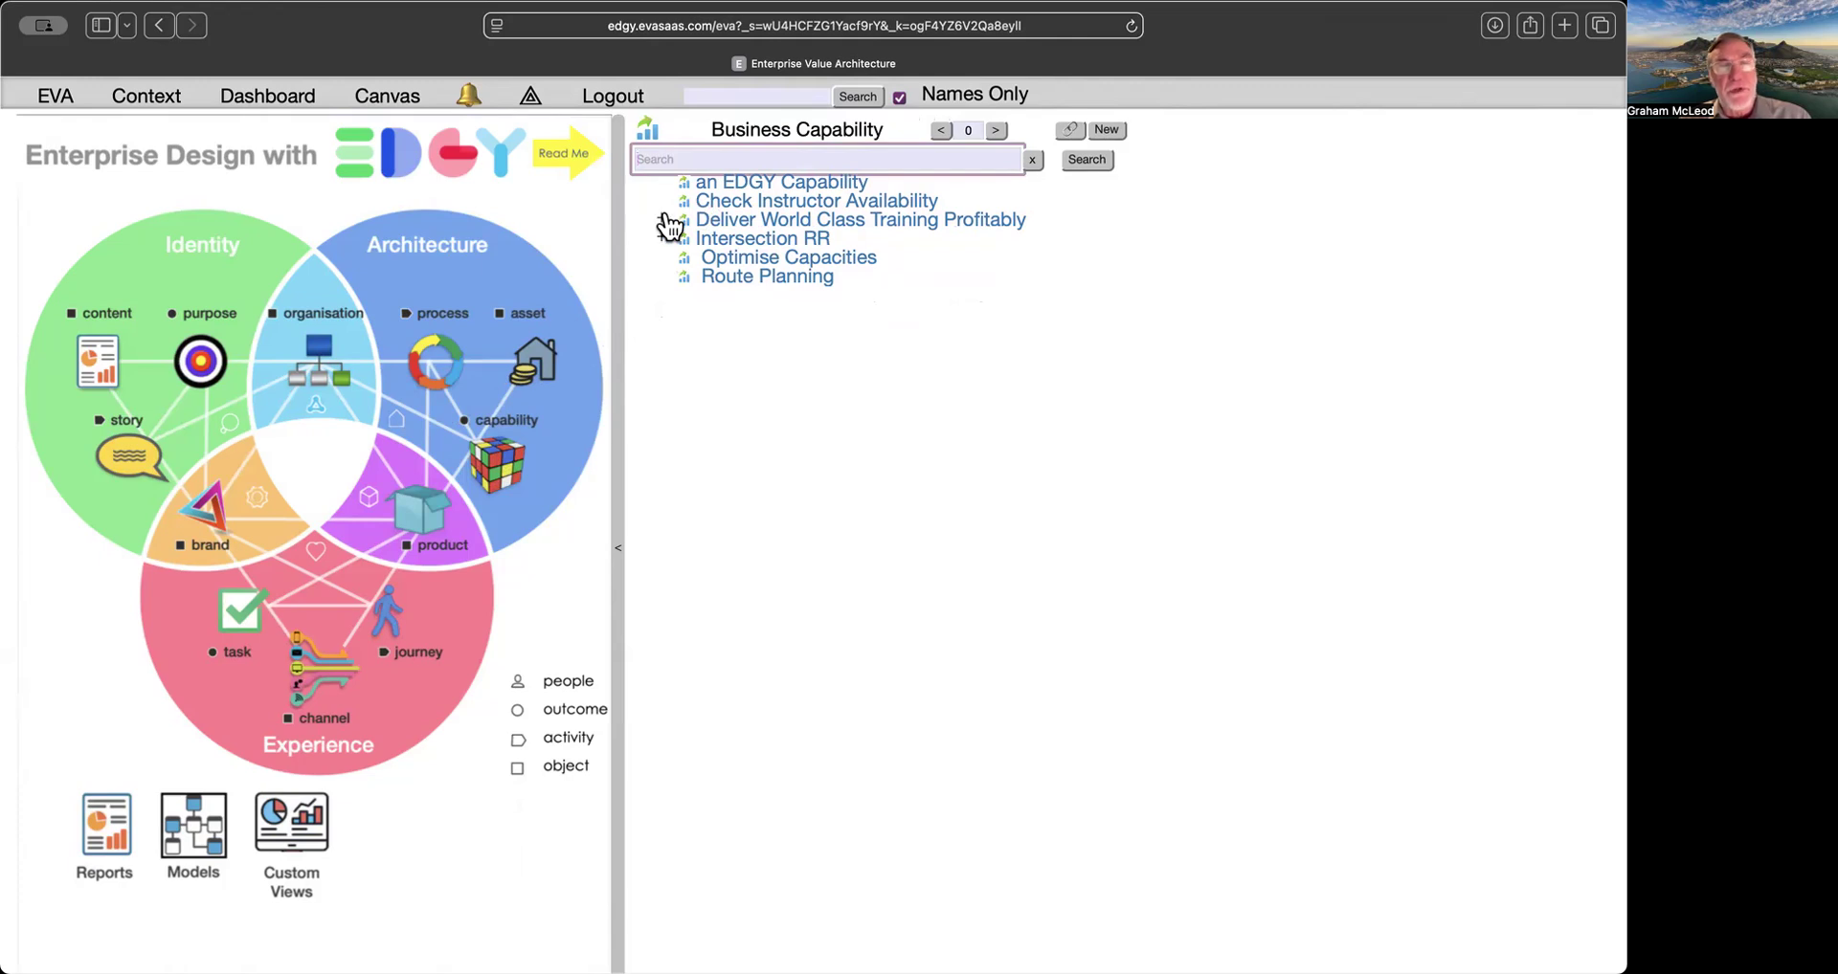
click(663, 219)
click(682, 237)
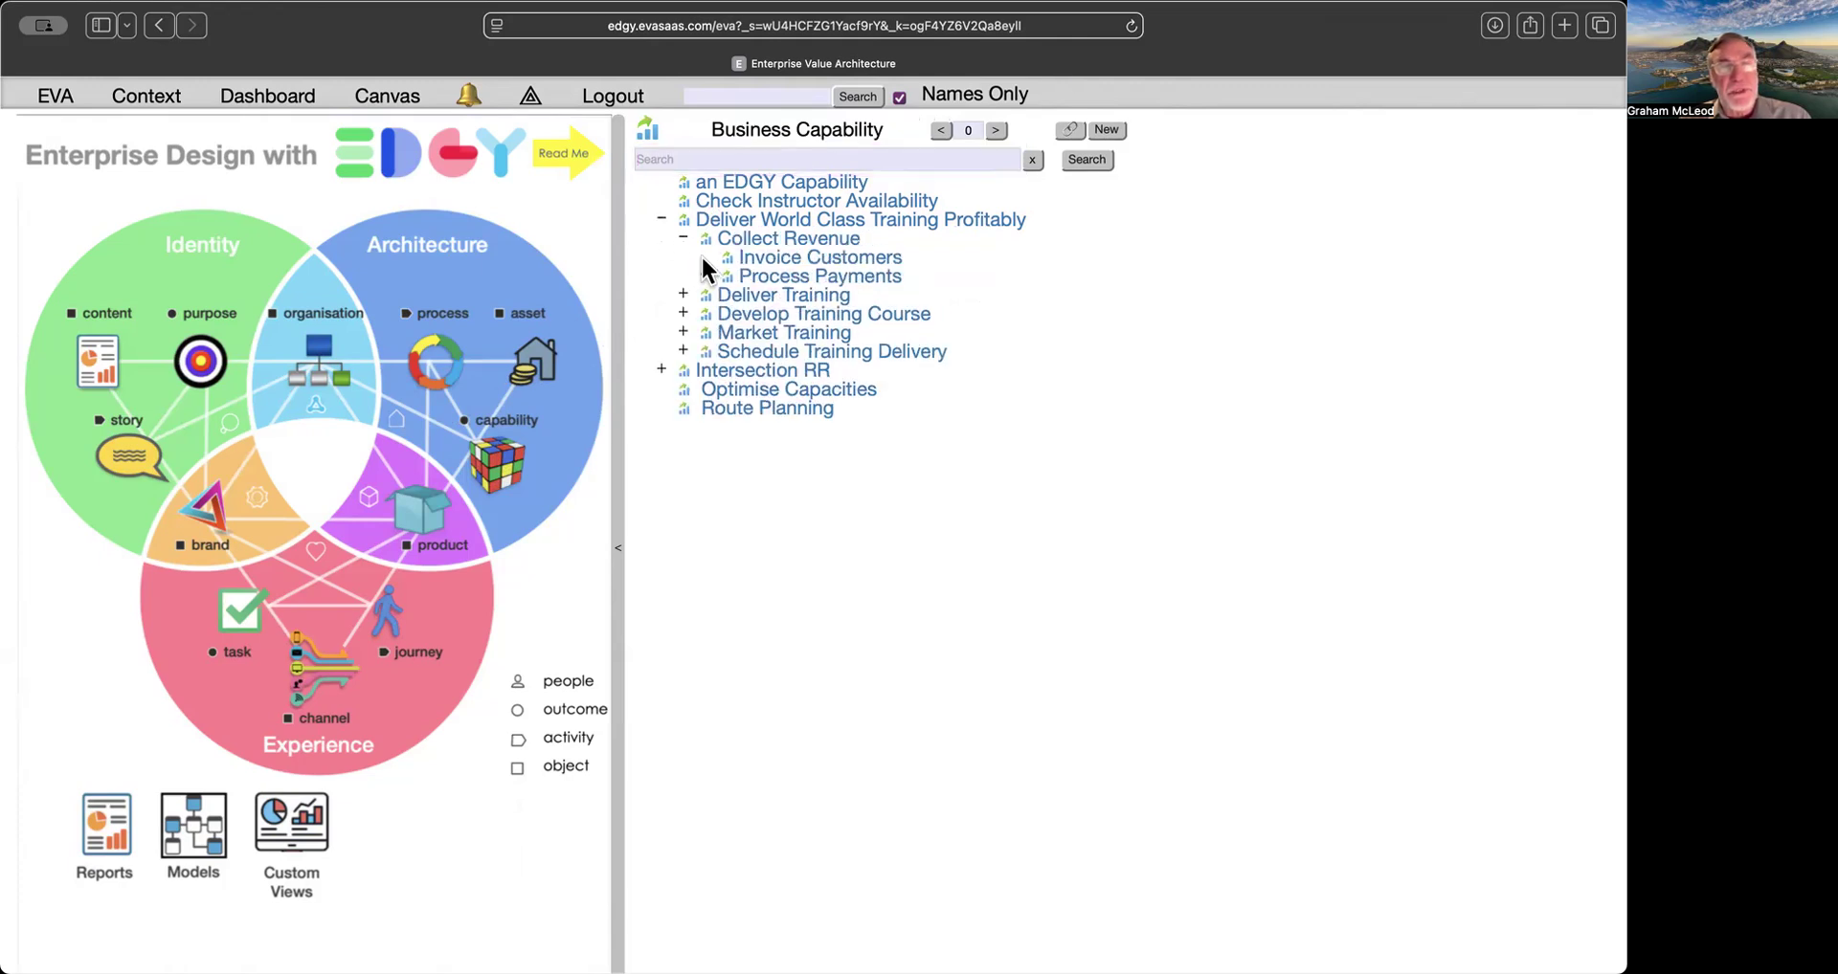
click(706, 276)
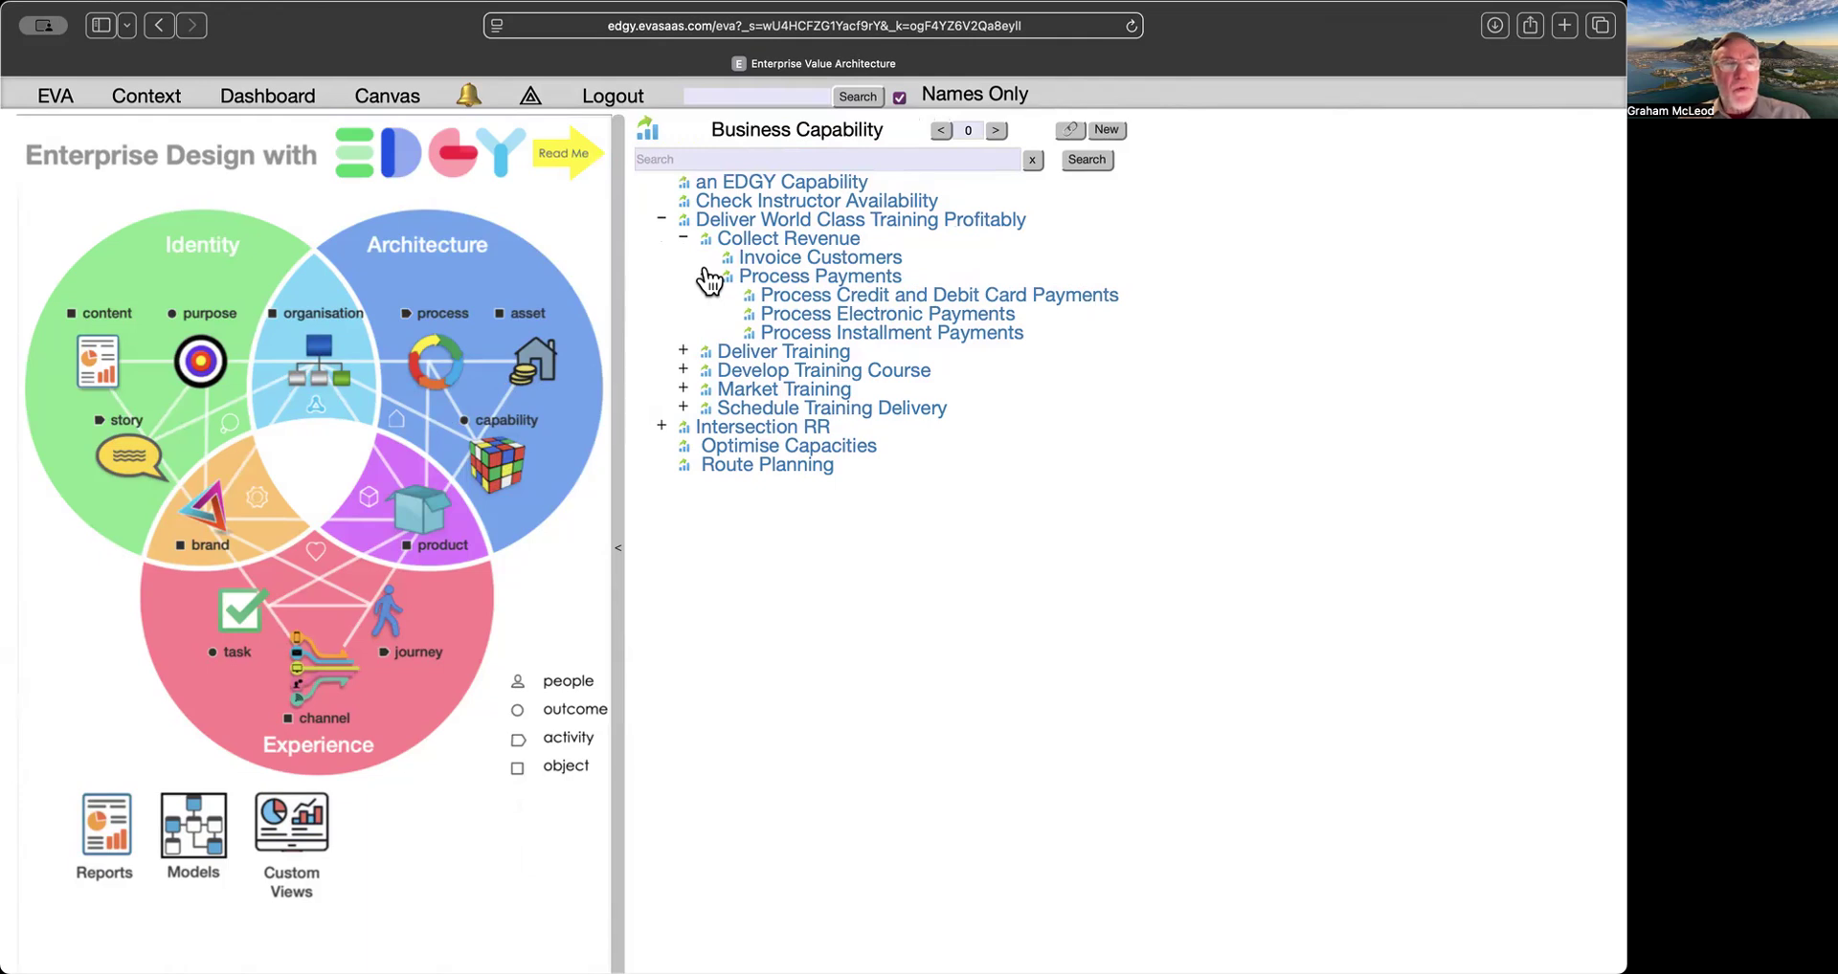
List the business assets grouped by Business Process and expand the Ungrouped and Shuttle Delegates to Public Transport groups.
click(546, 360)
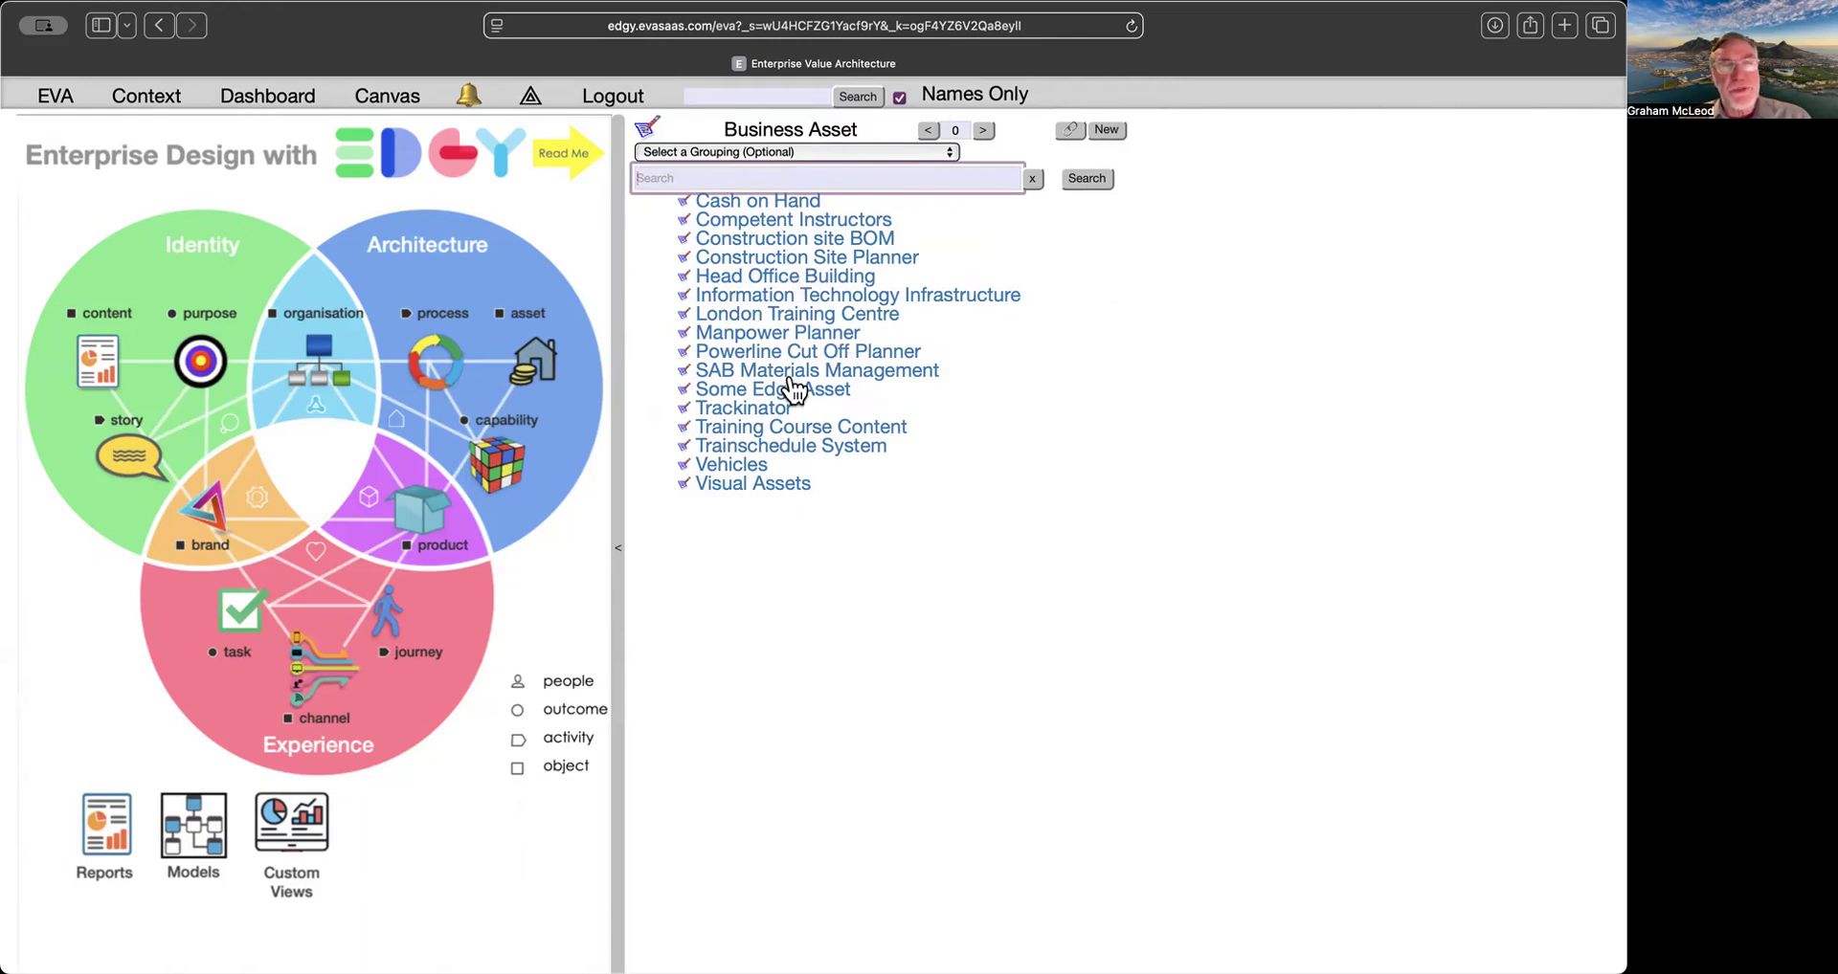
click(950, 152)
click(898, 175)
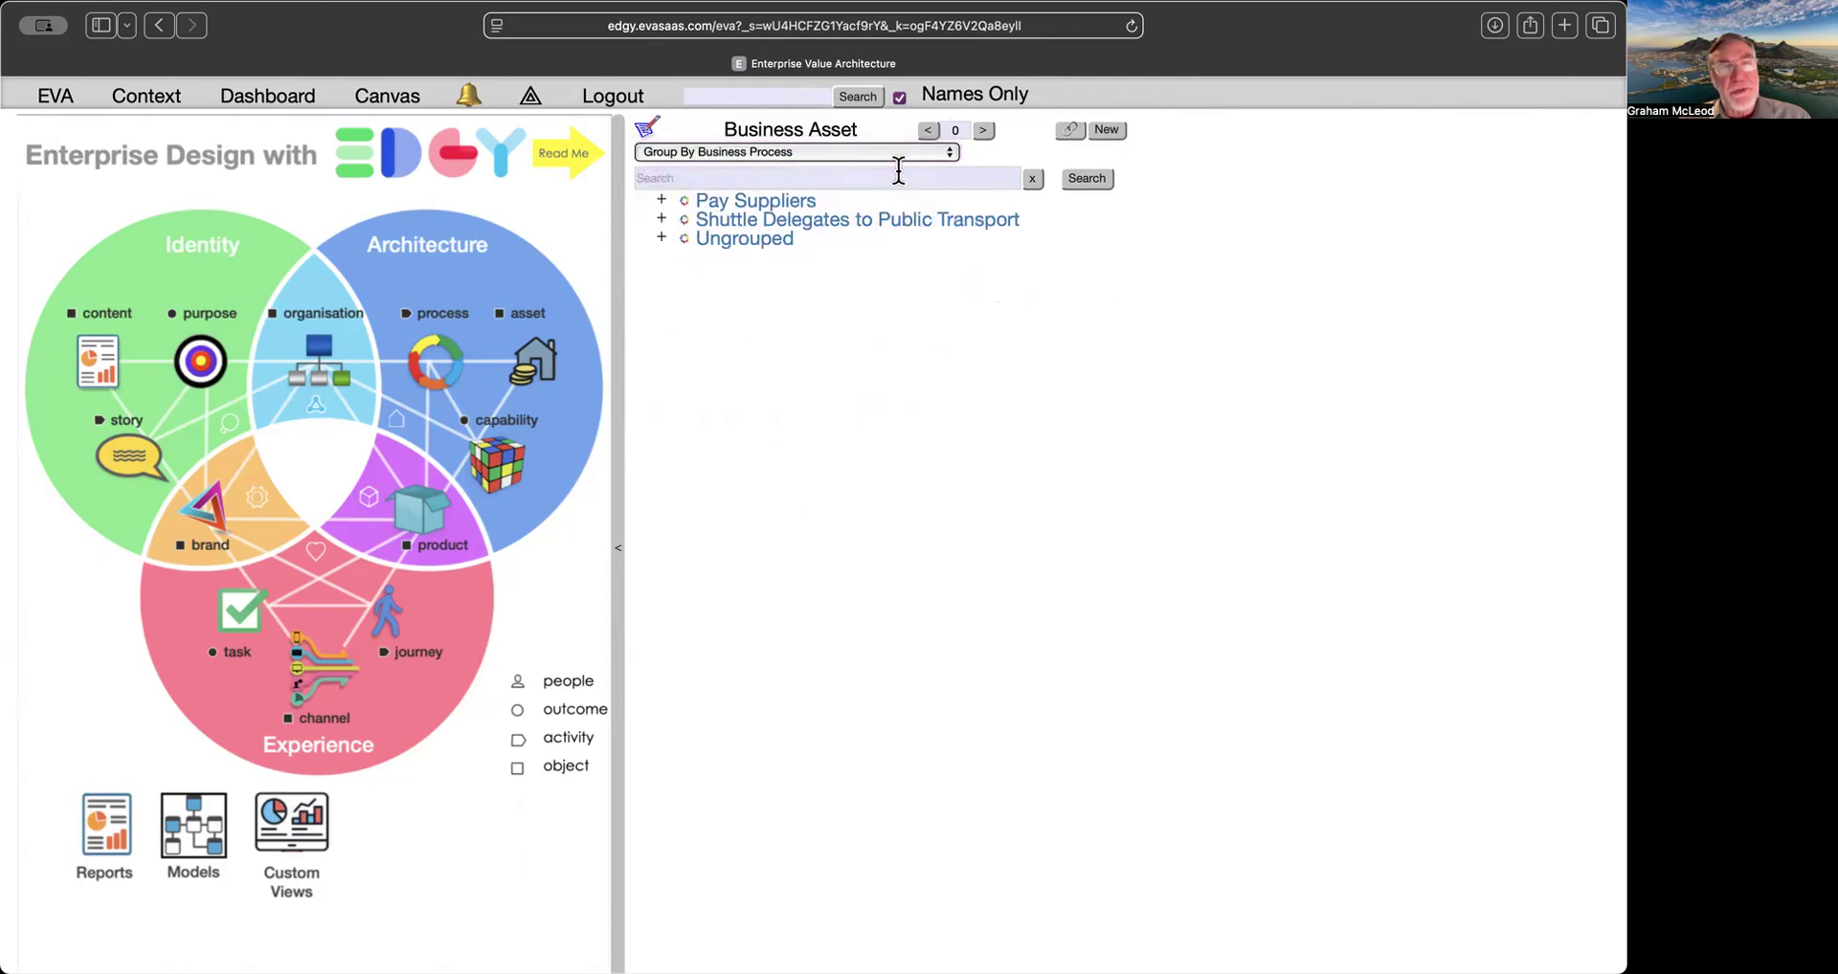
click(660, 238)
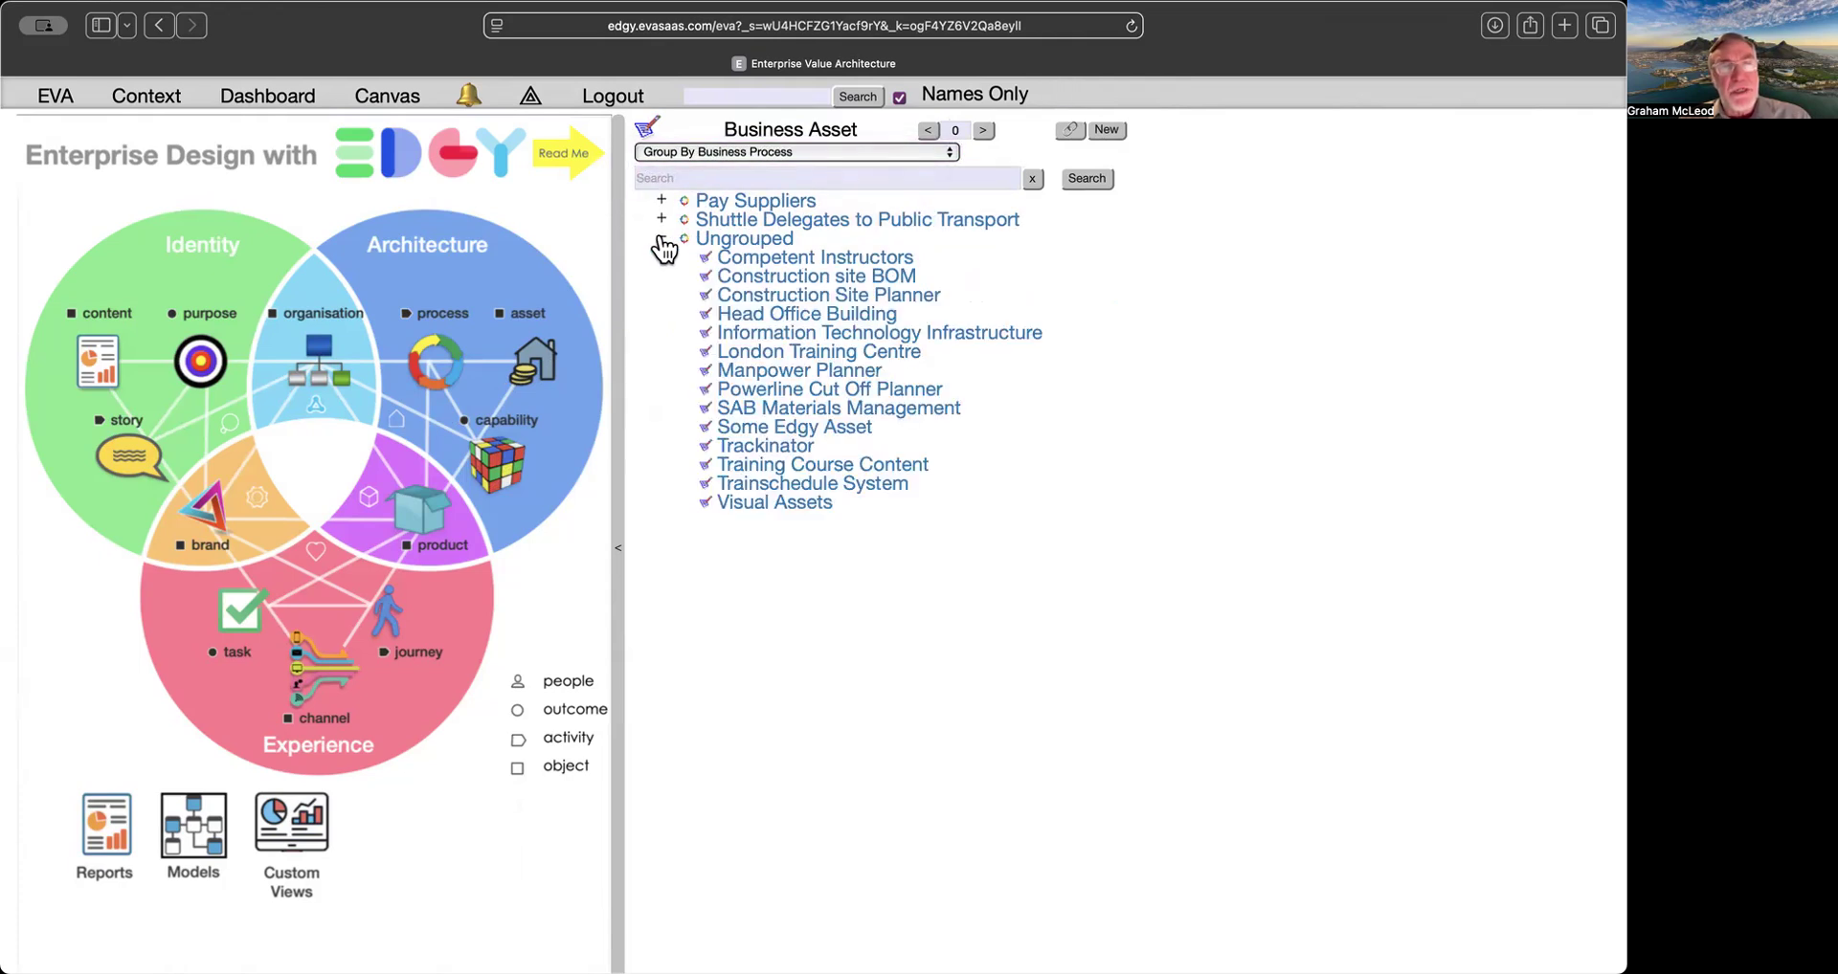
click(662, 221)
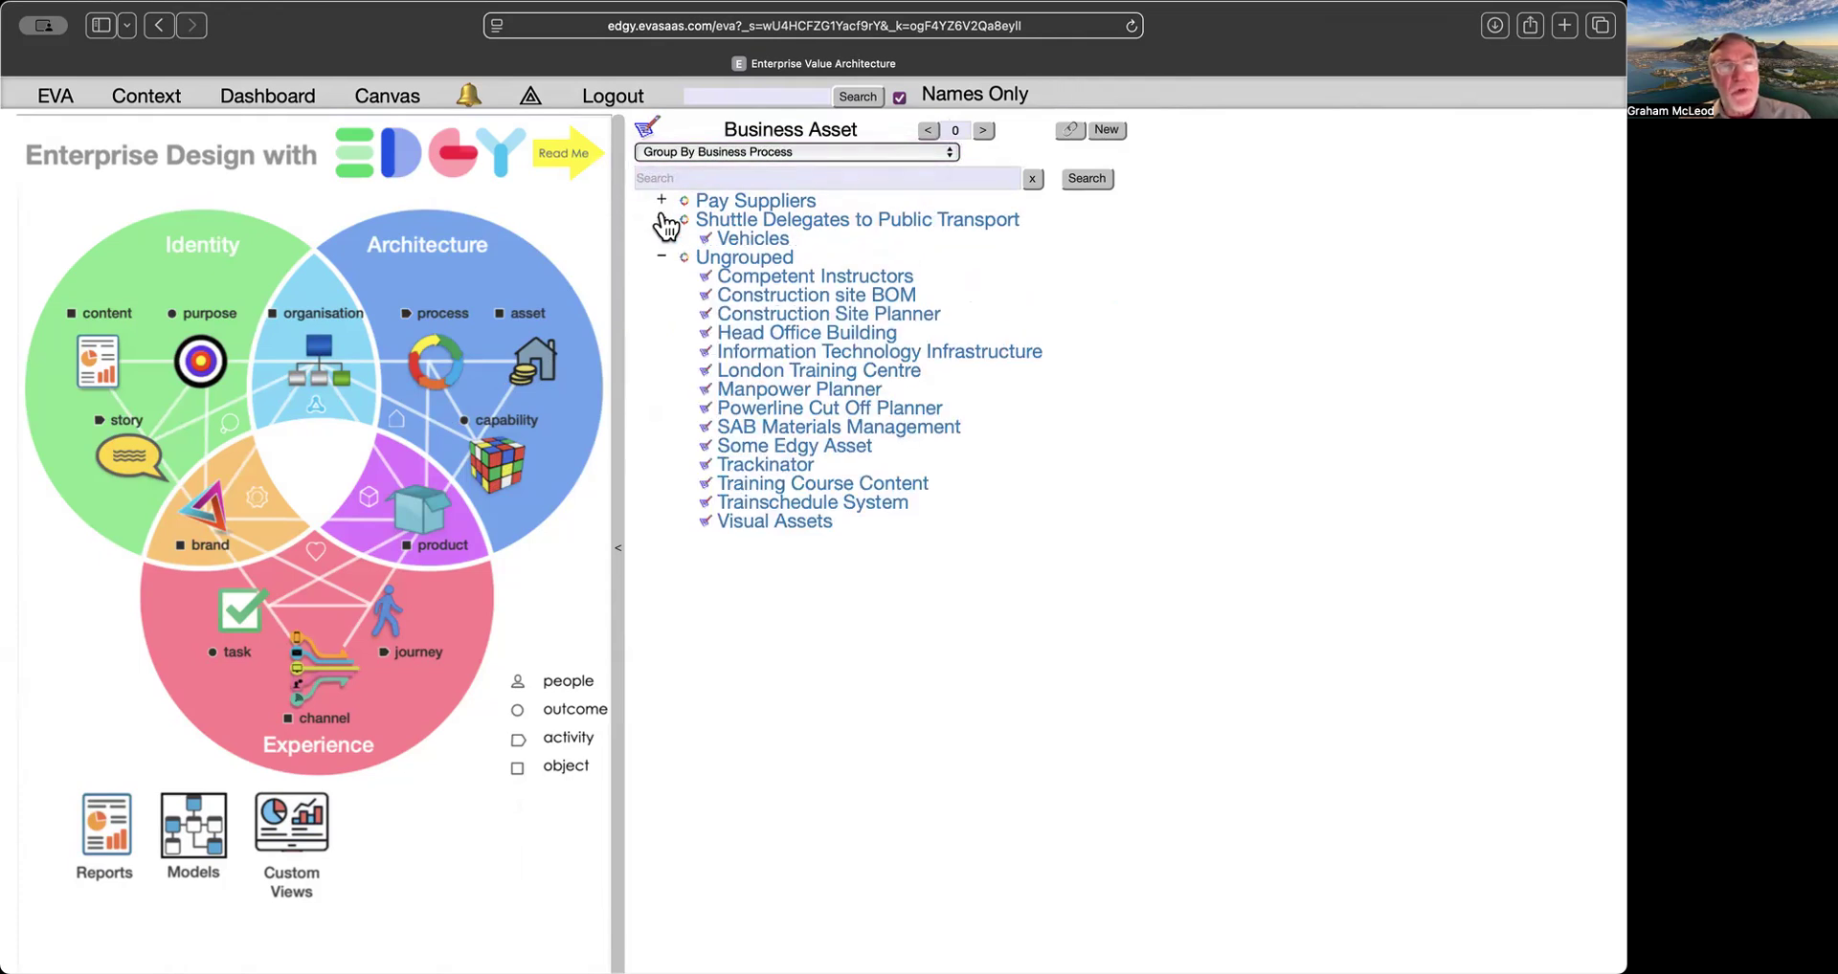
Regroup the business assets by Business Capability and expand Develop Training Course and Provide Online Training Infrastructure.
click(951, 149)
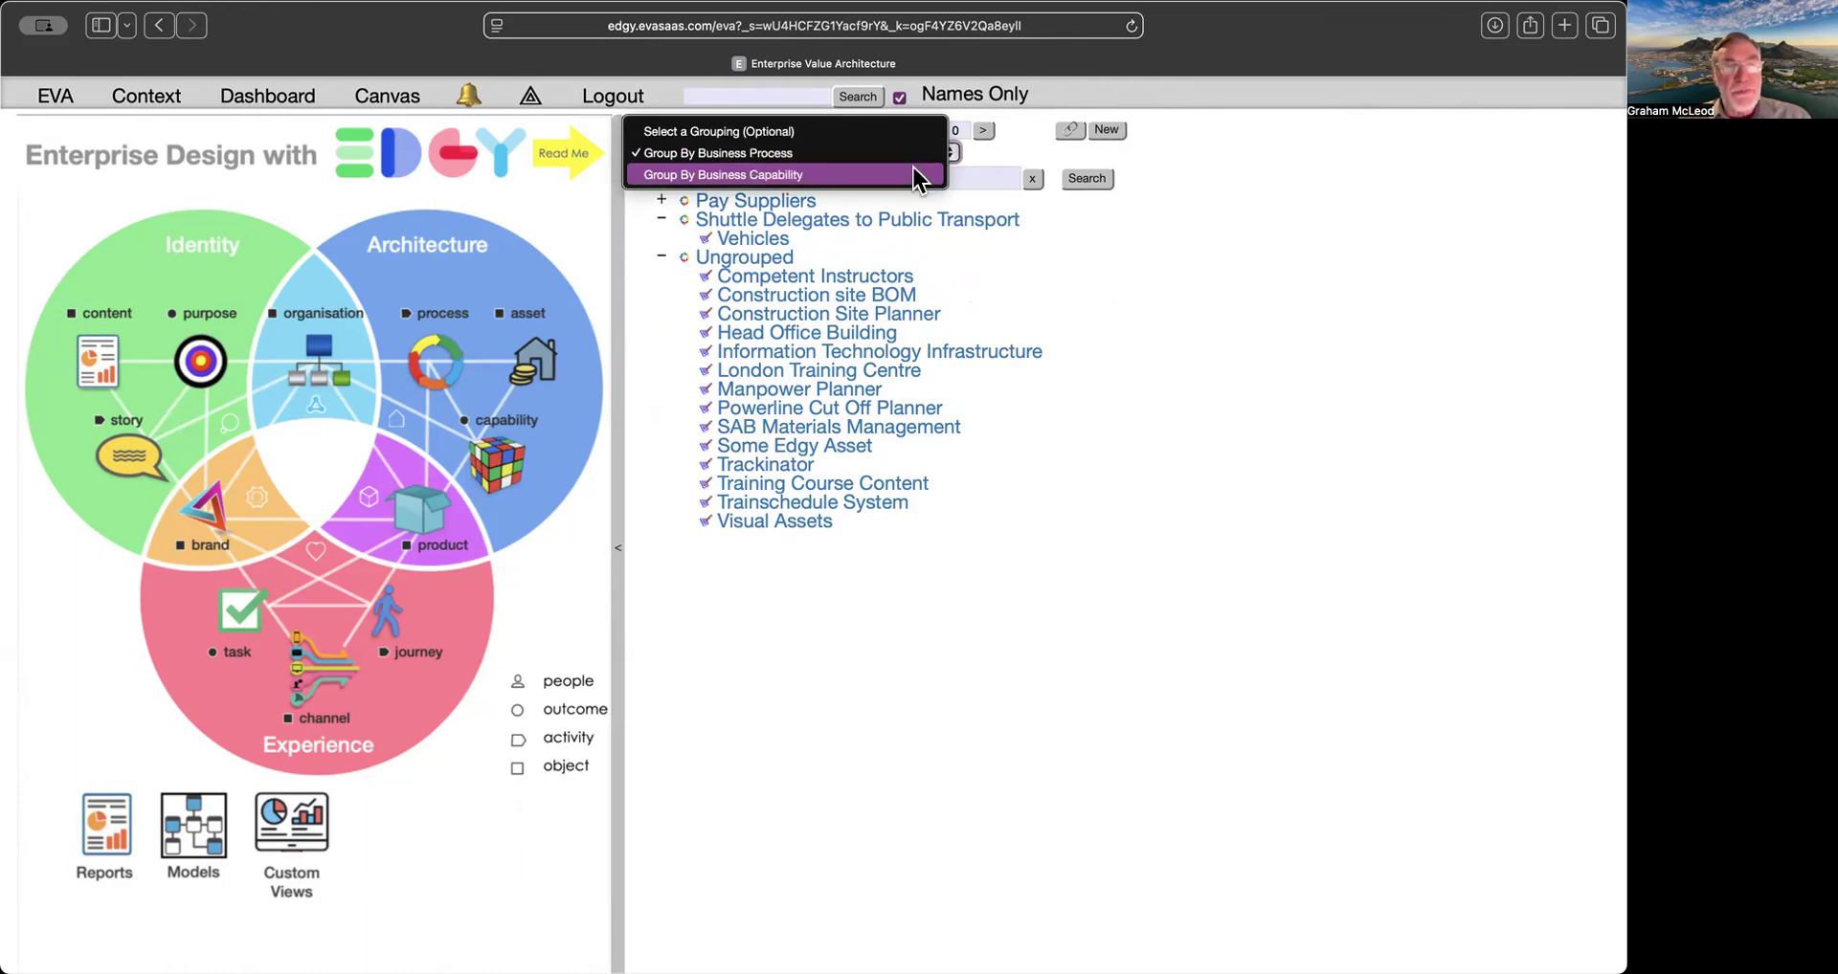
click(913, 172)
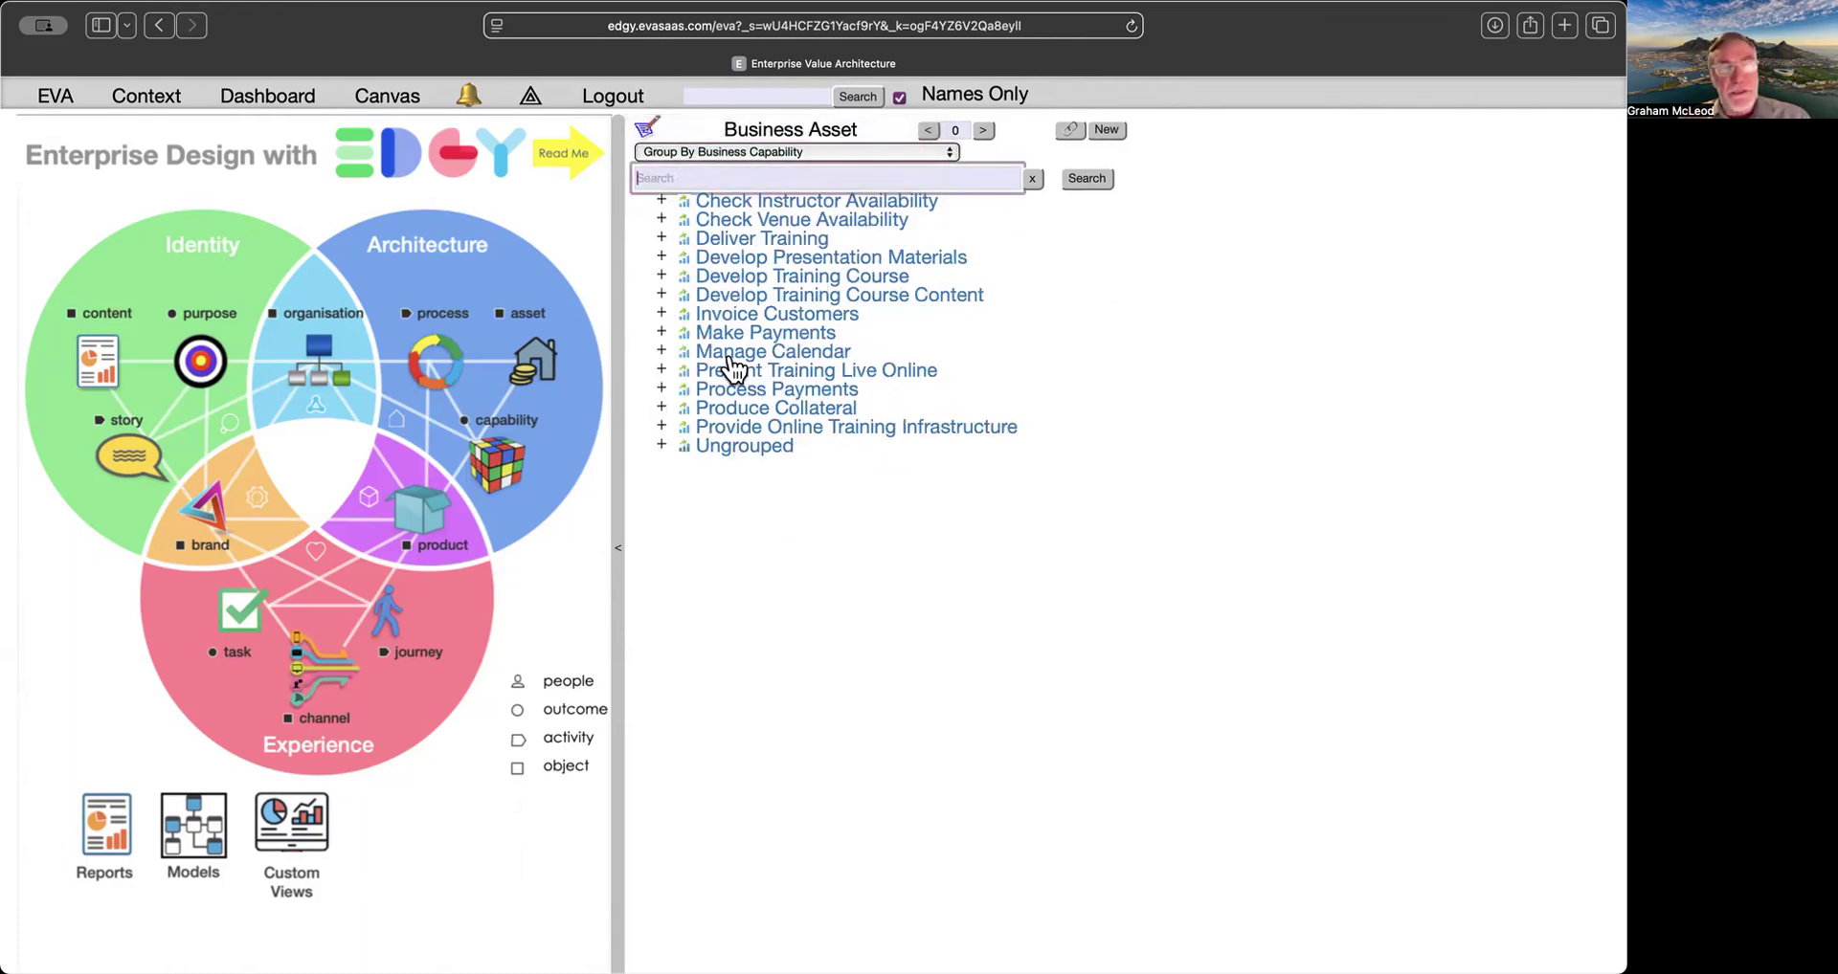
click(662, 277)
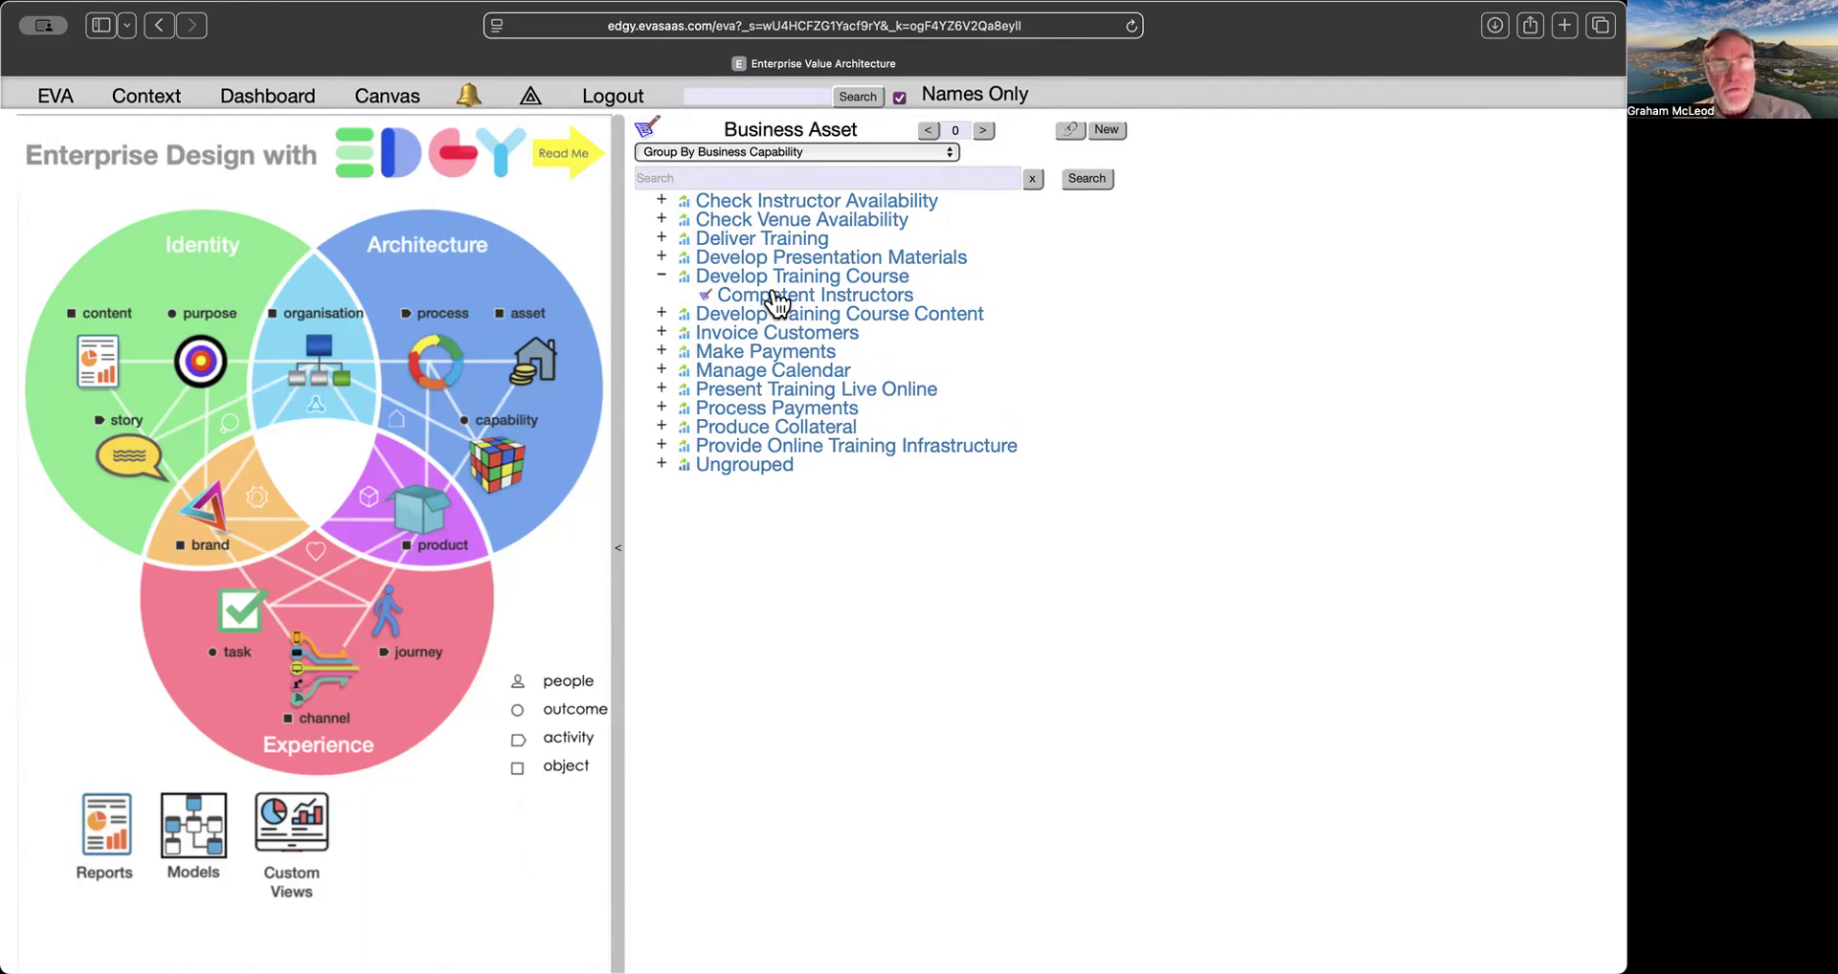
click(662, 446)
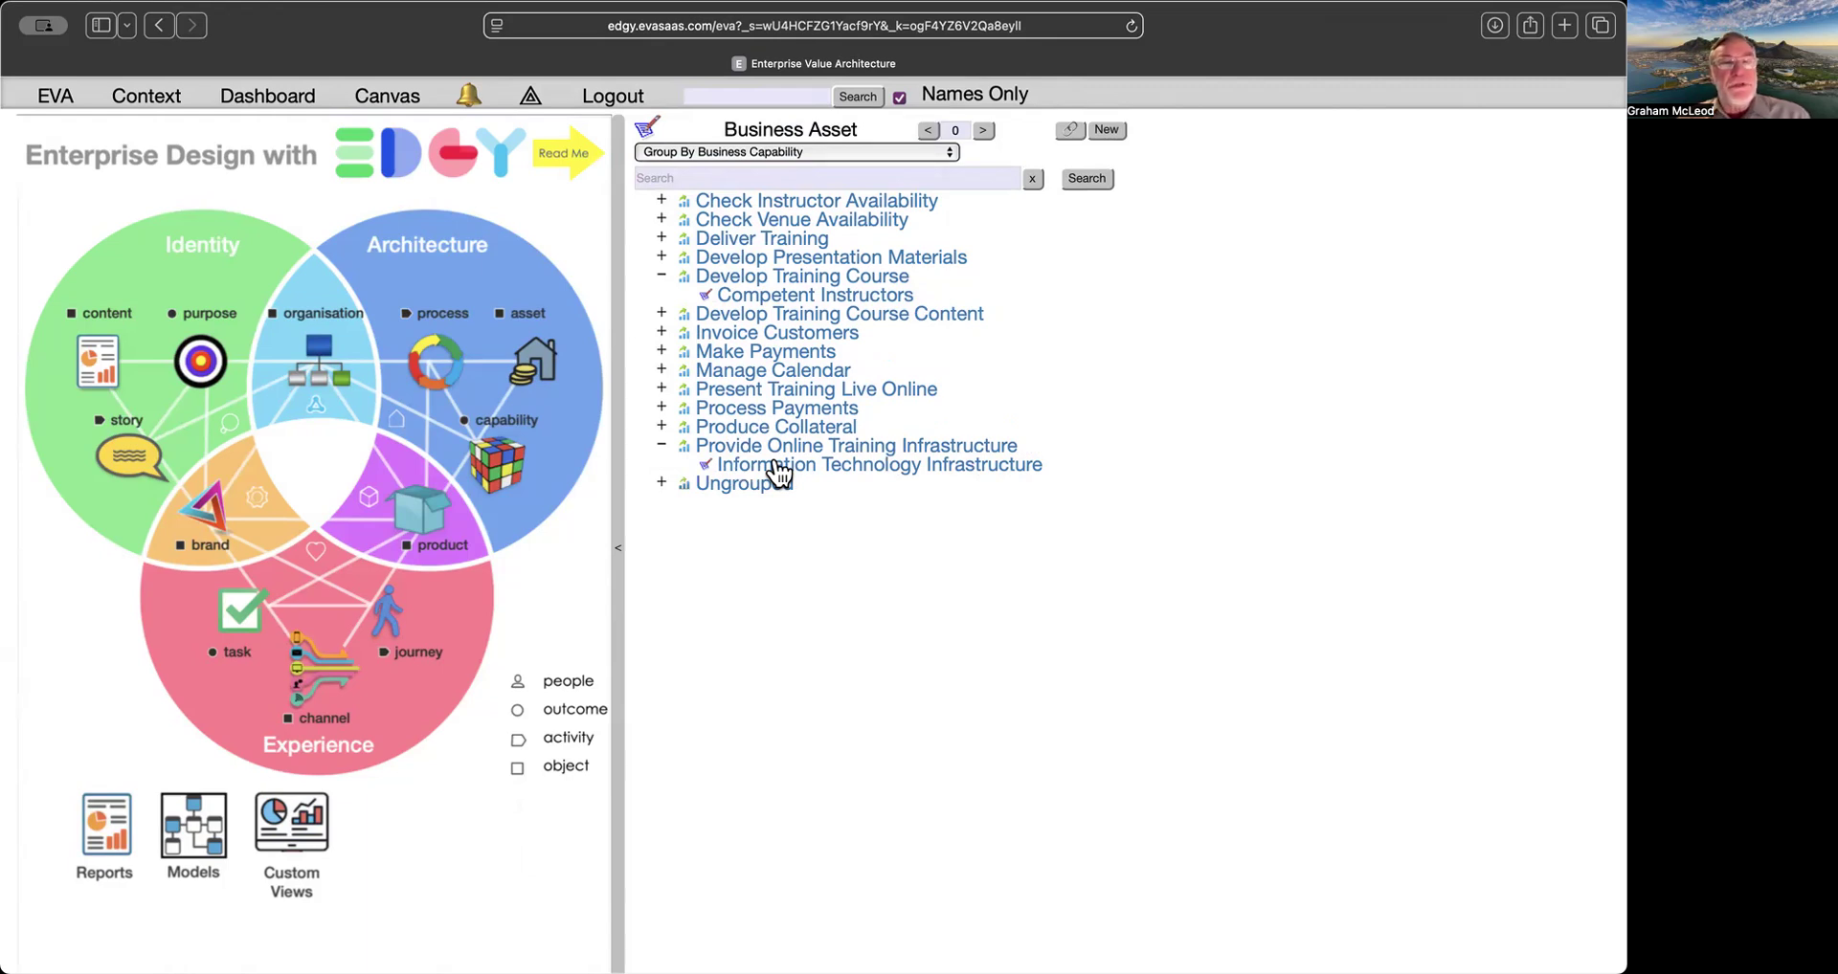
Open the details of the Deliver Training business capability.
click(794, 244)
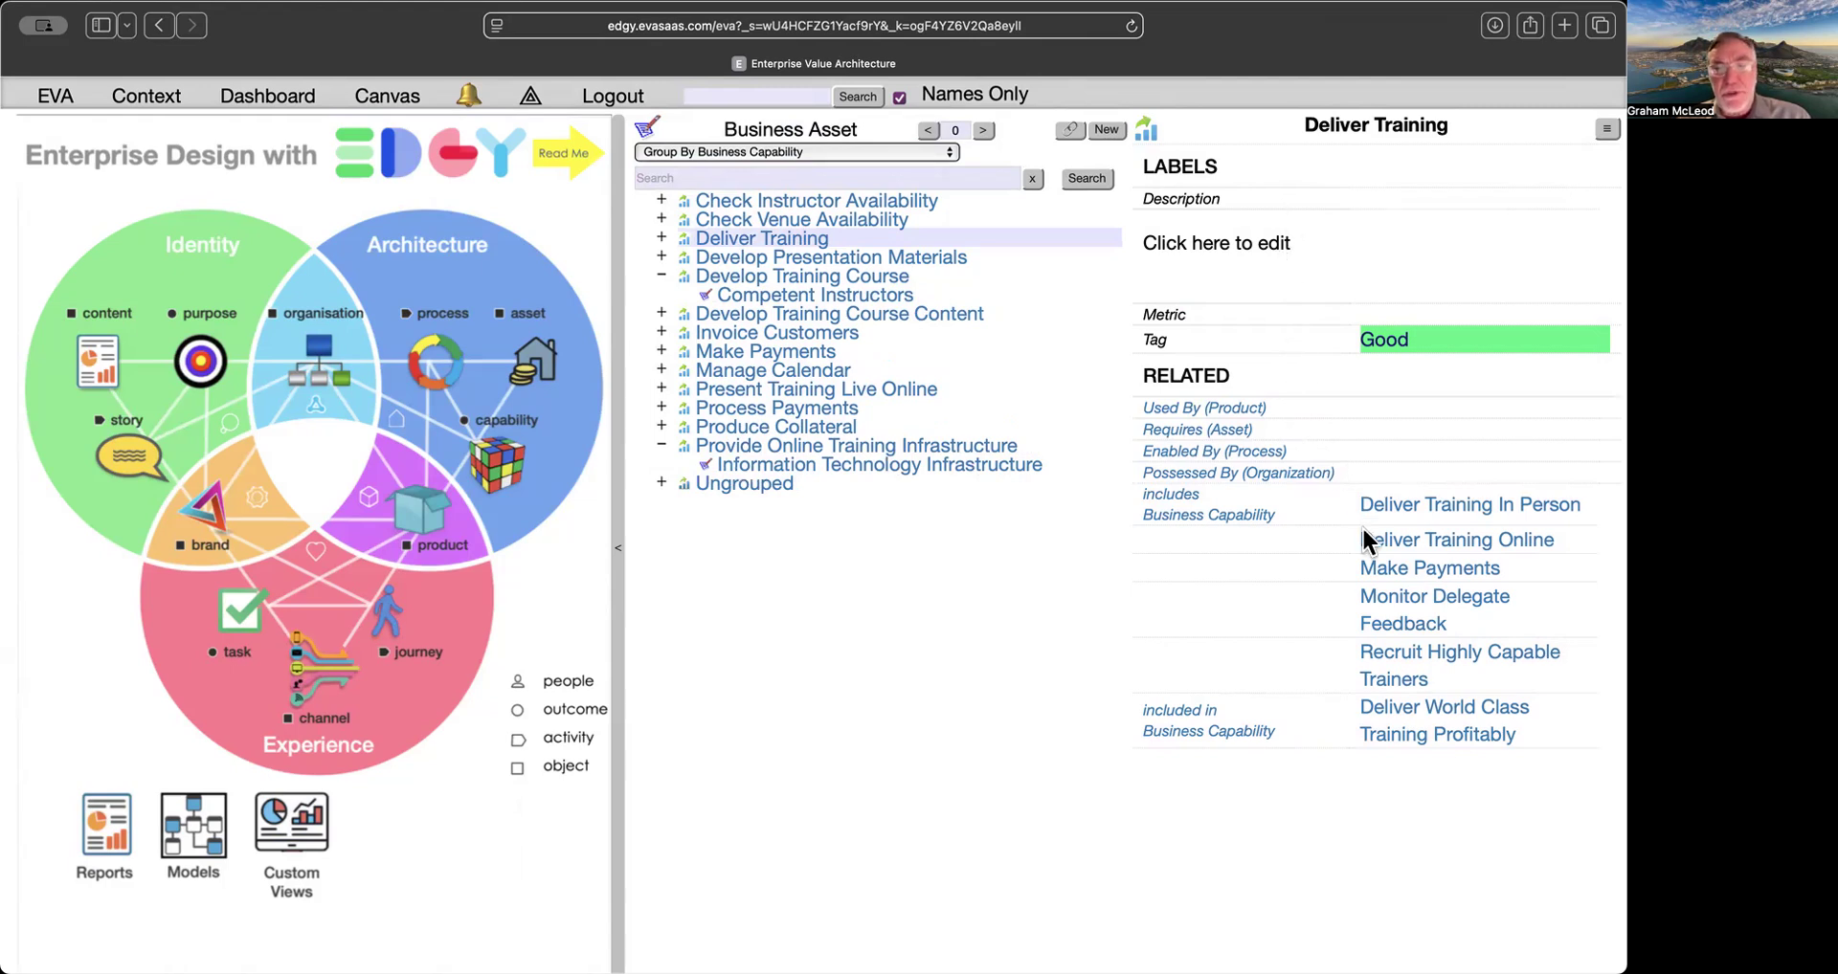
View the details of the Make Payments capability included in Deliver Training and return to the parent capability.
click(1454, 574)
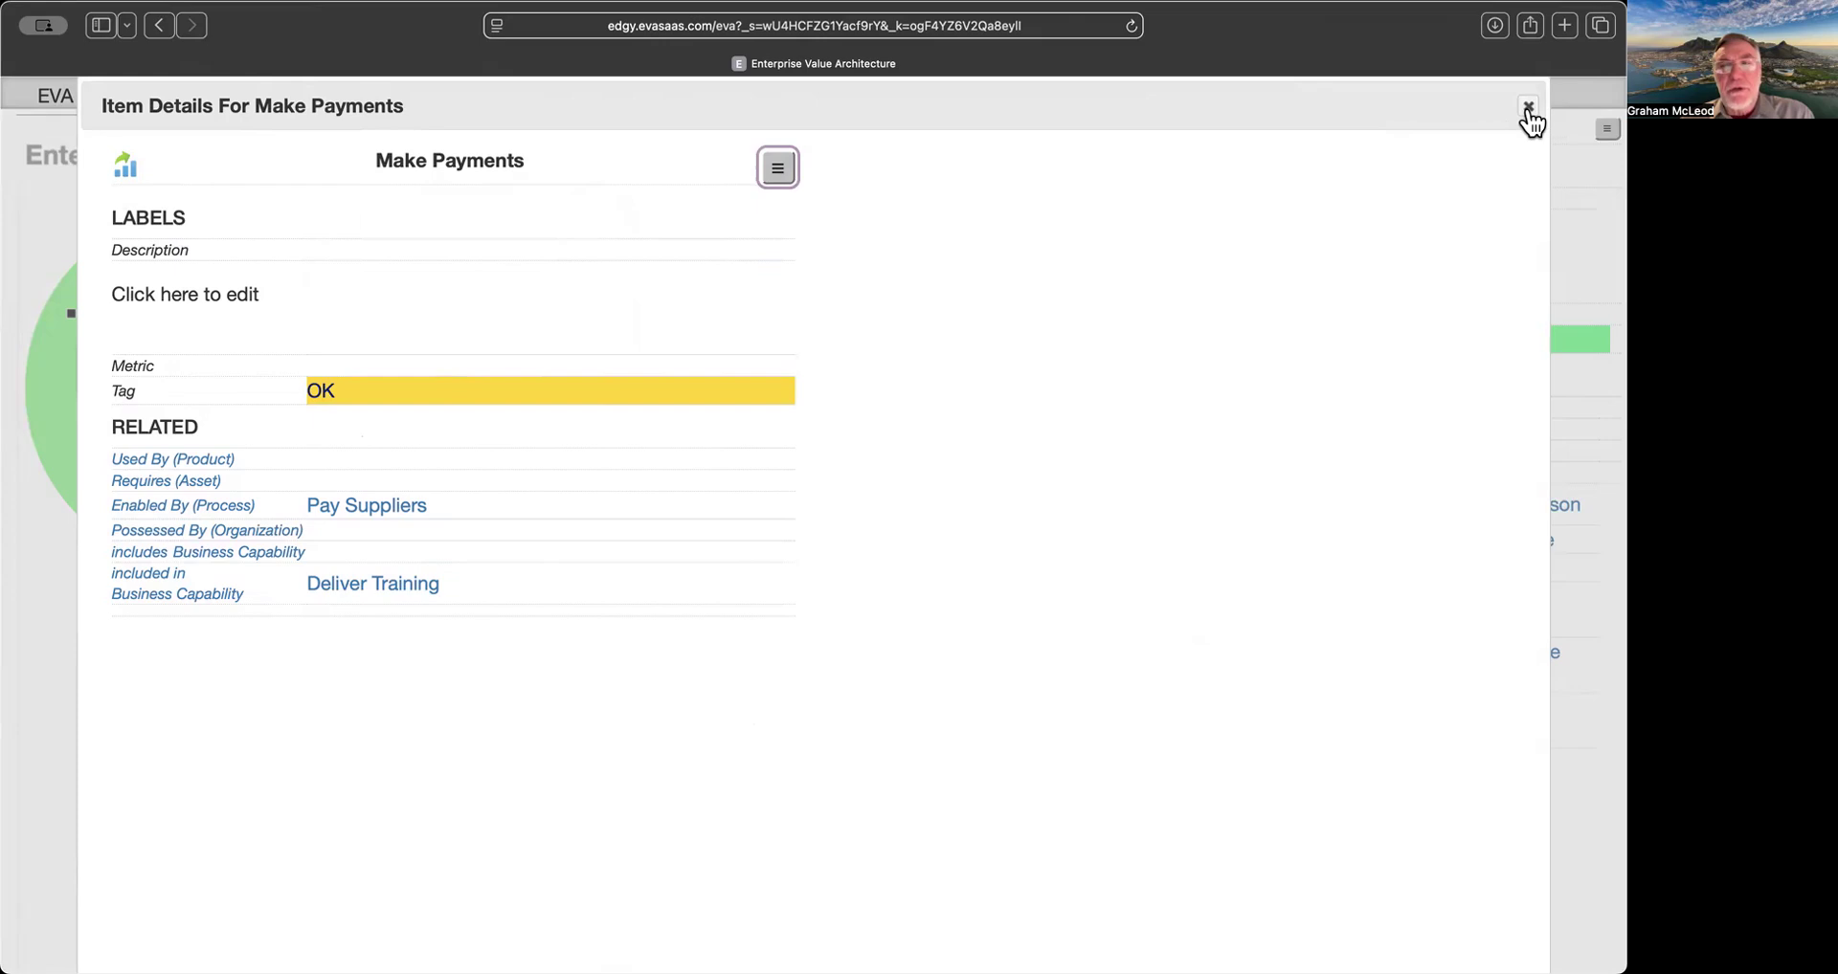
click(1528, 107)
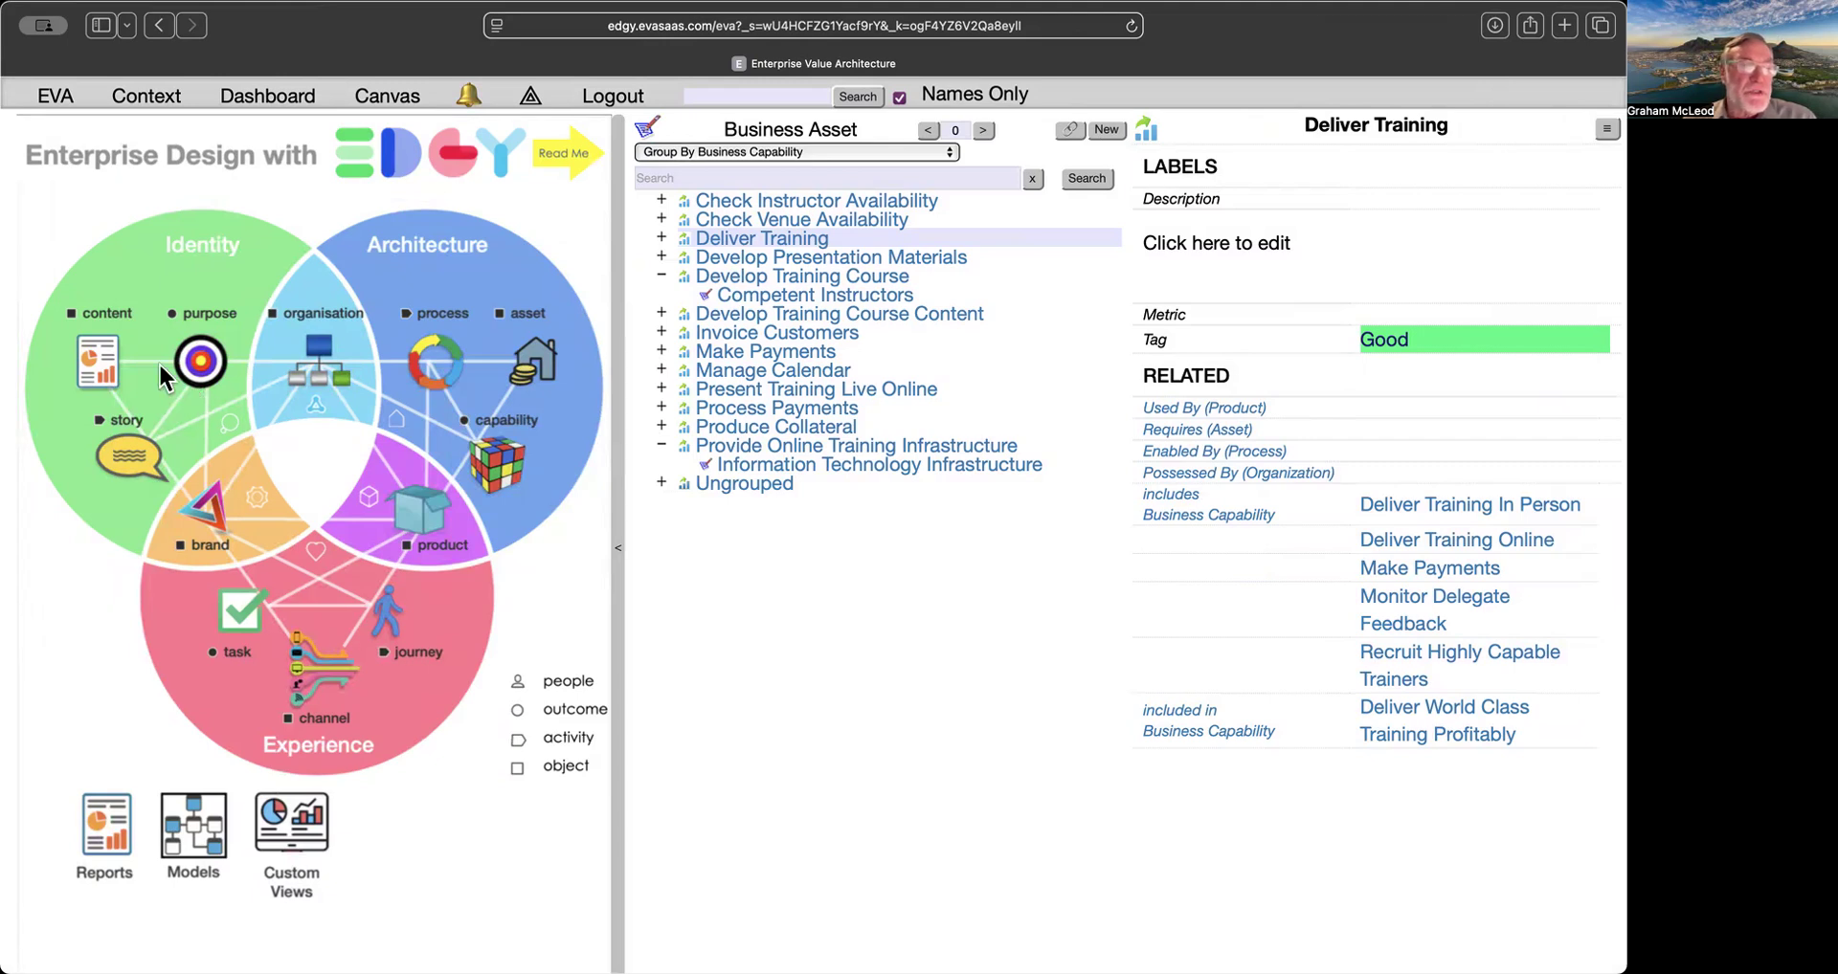
List the content artefacts and view the Contact Details picture at full width, with the dashboard diagram temporarily collapsed.
click(104, 362)
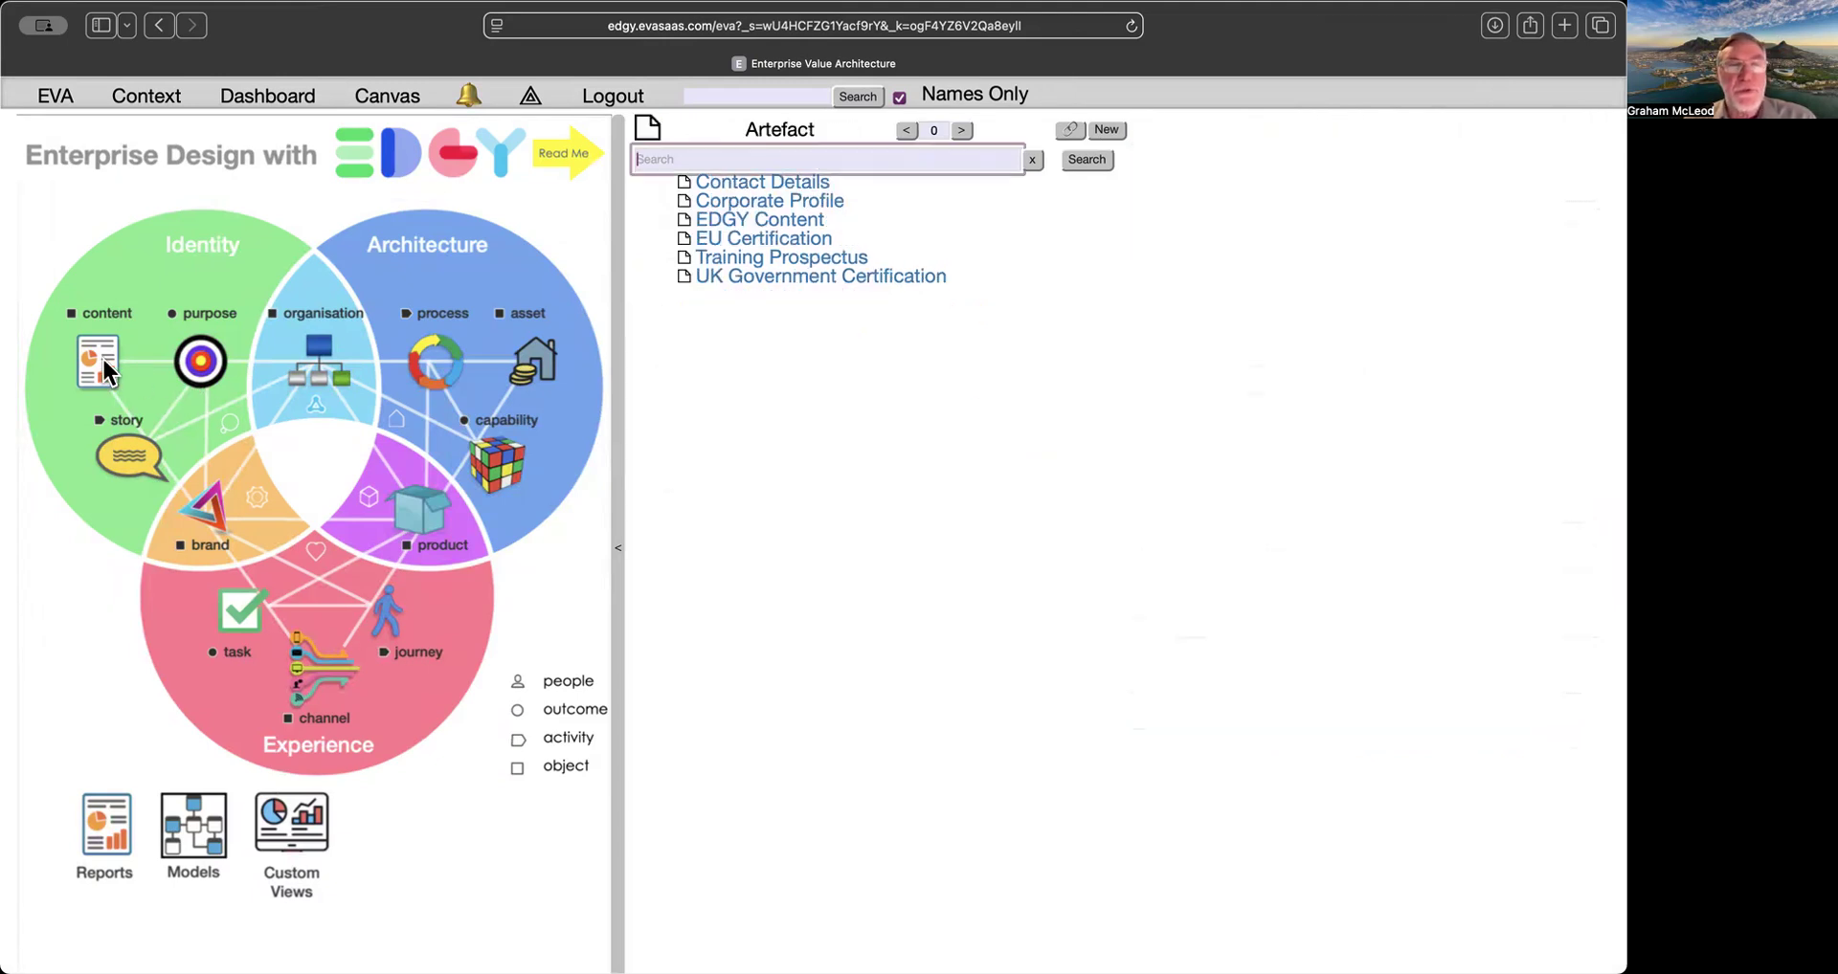
click(771, 183)
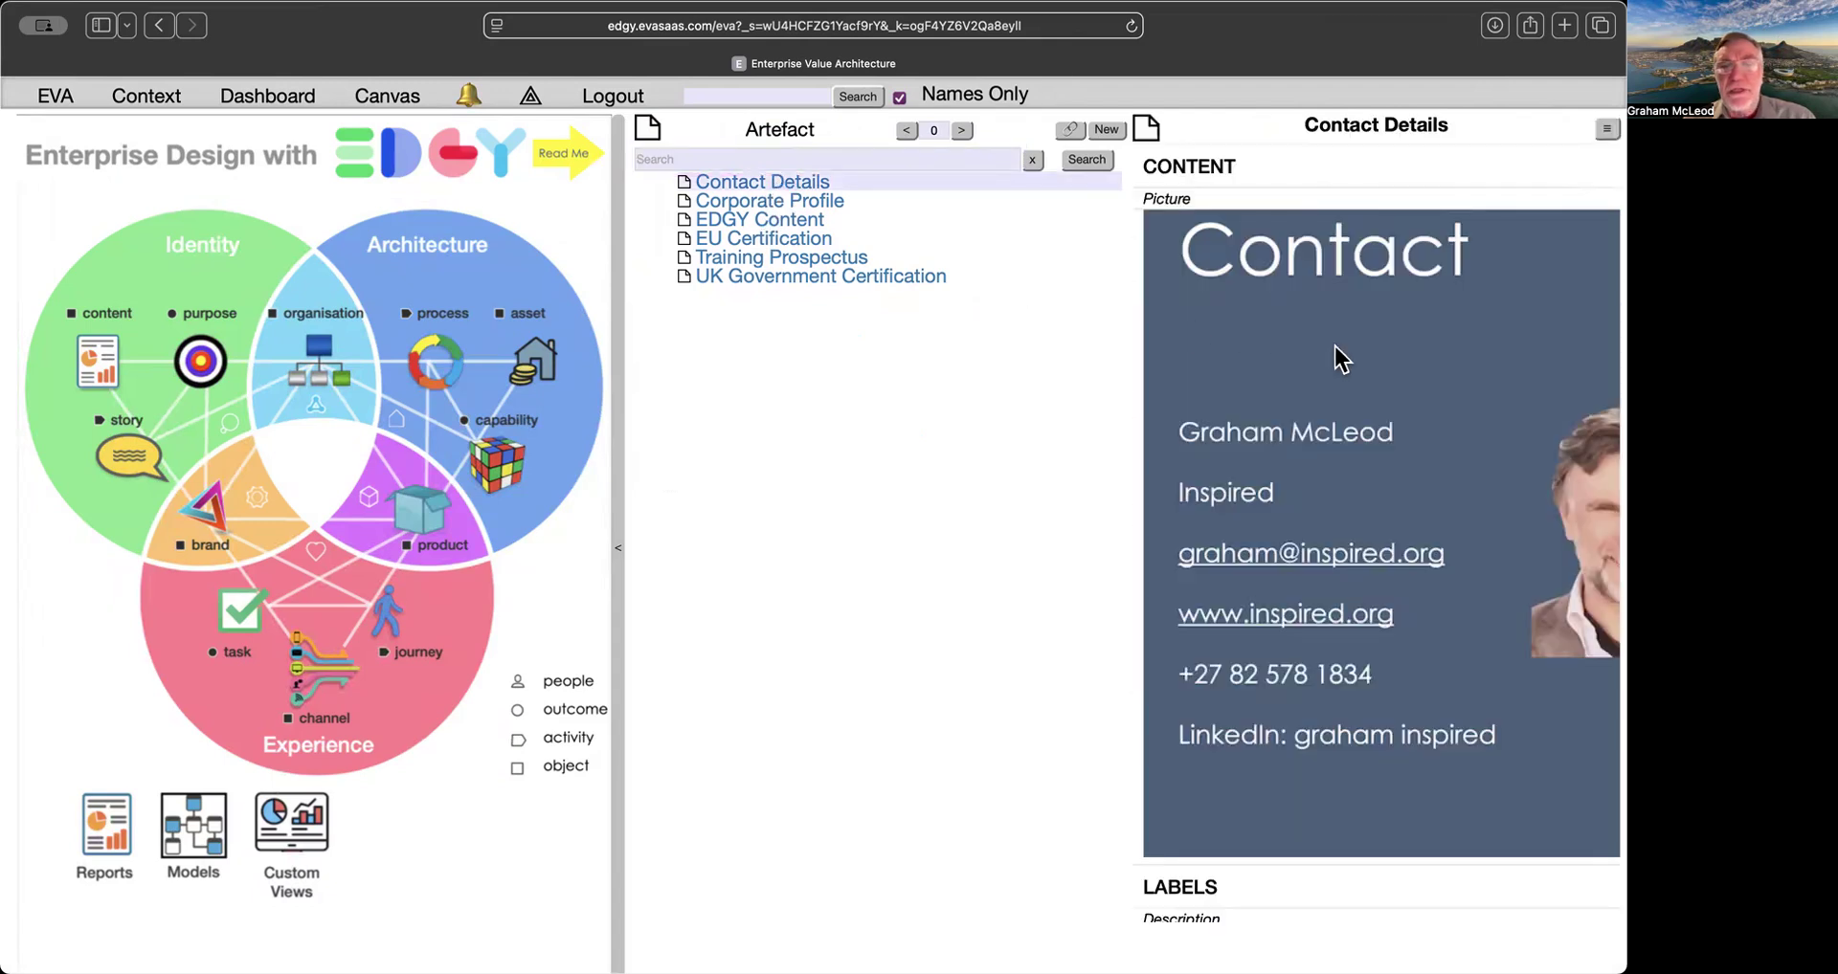
click(617, 544)
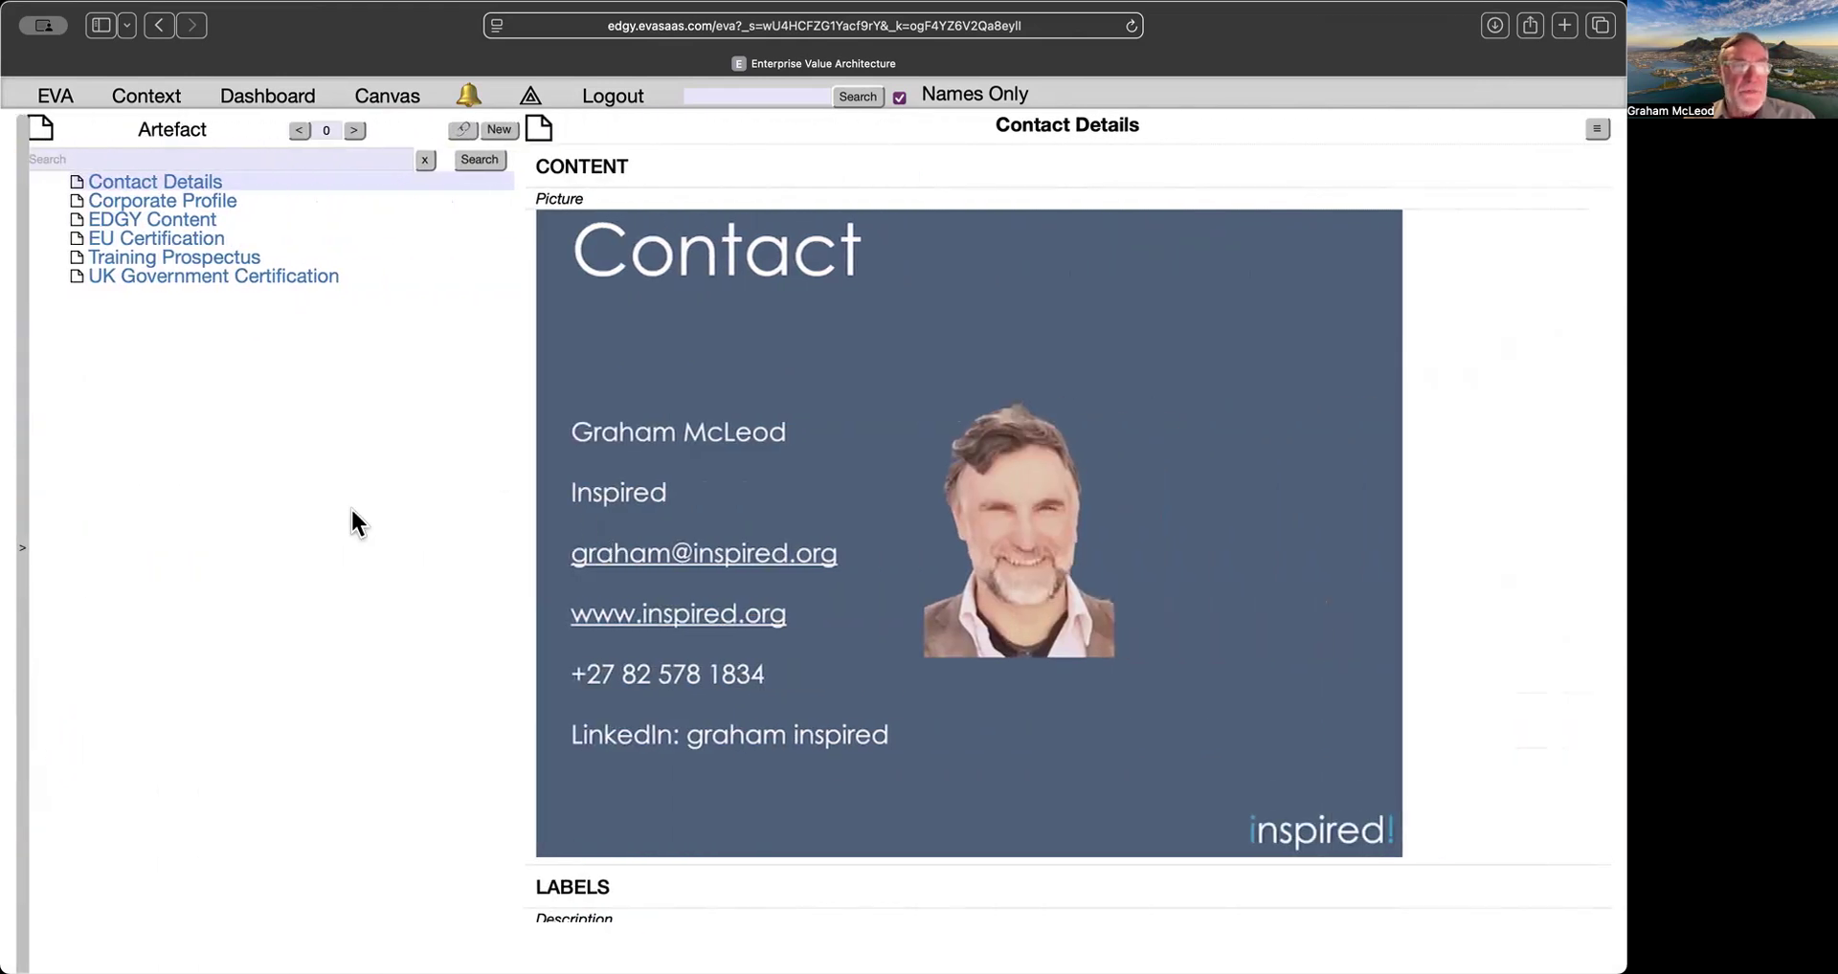
click(19, 542)
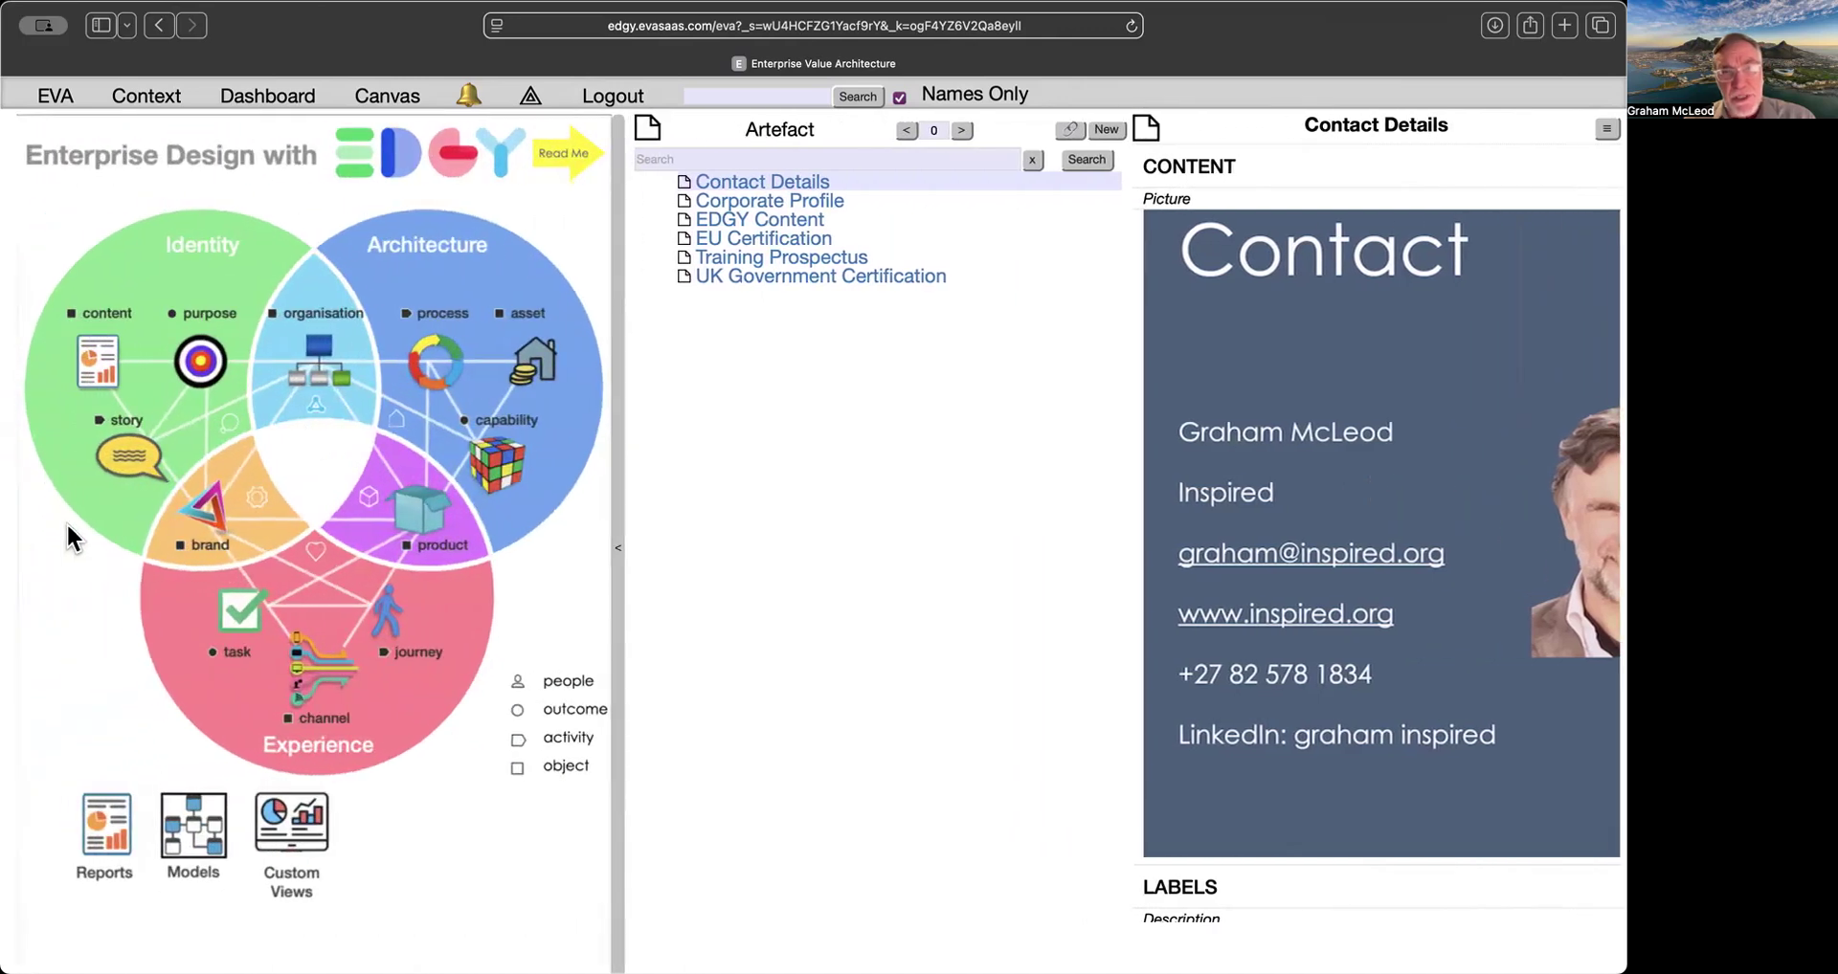
View the EU Certification and UK Government Certification artefacts, and visit the web page linked from the latter.
click(766, 243)
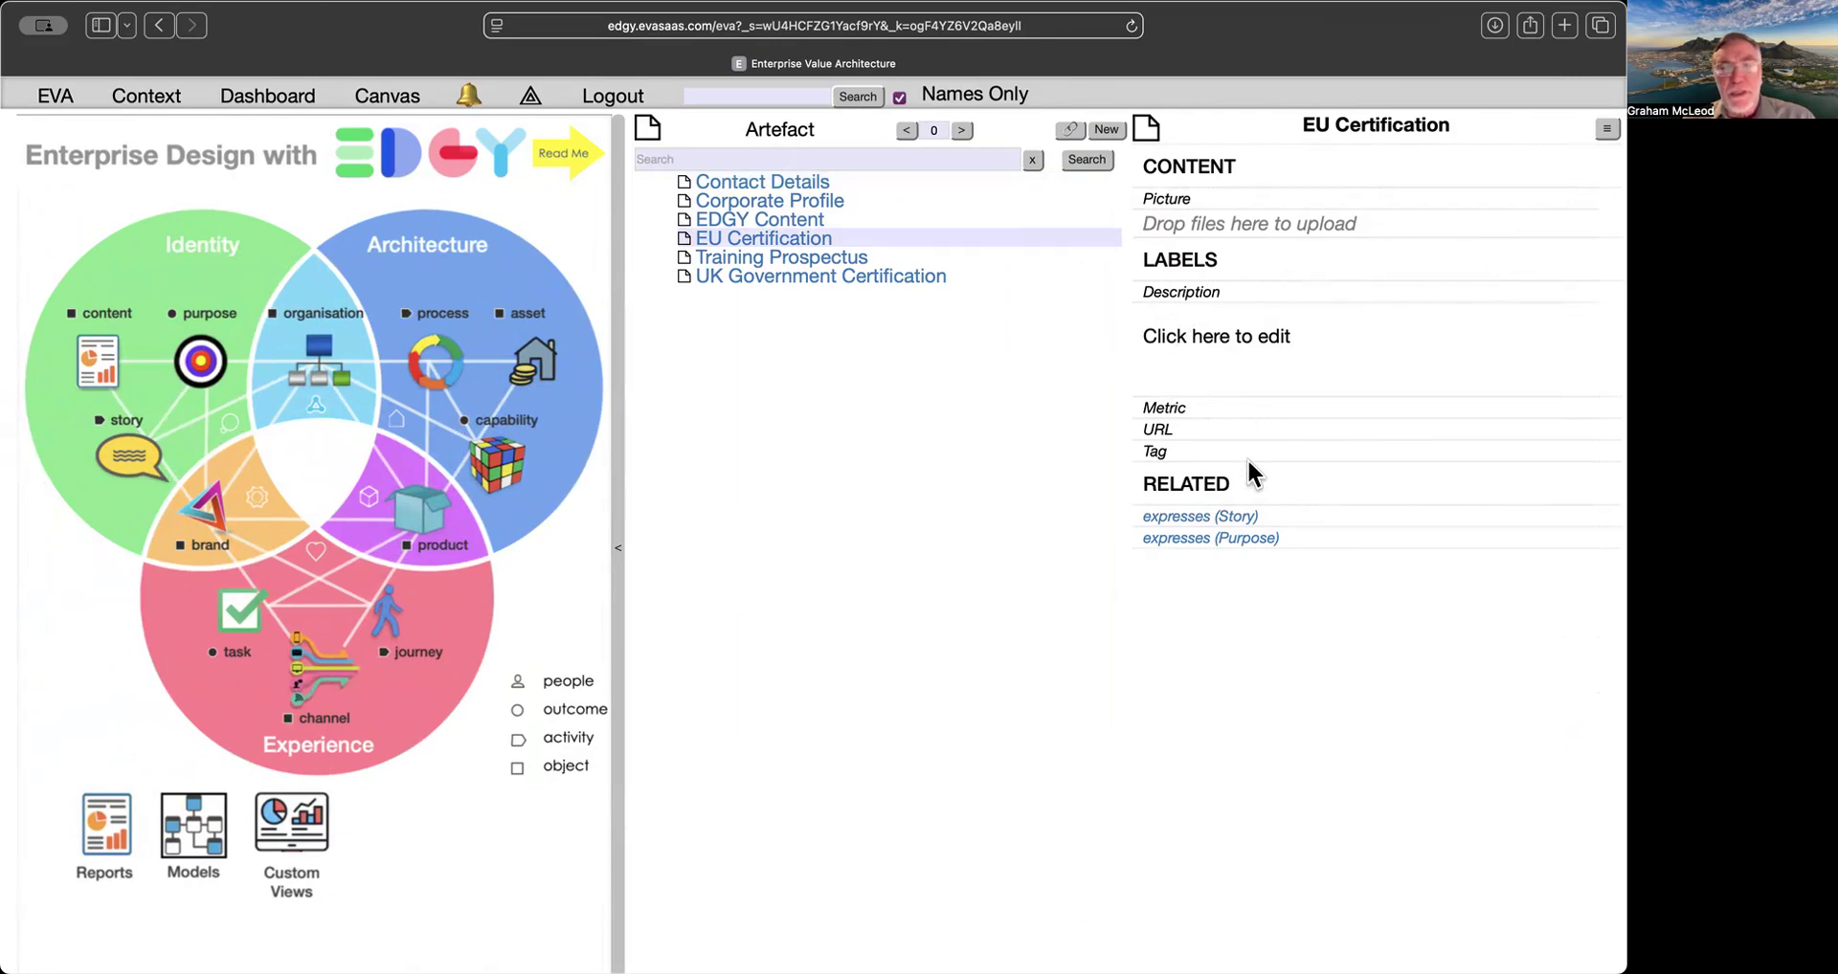
click(820, 280)
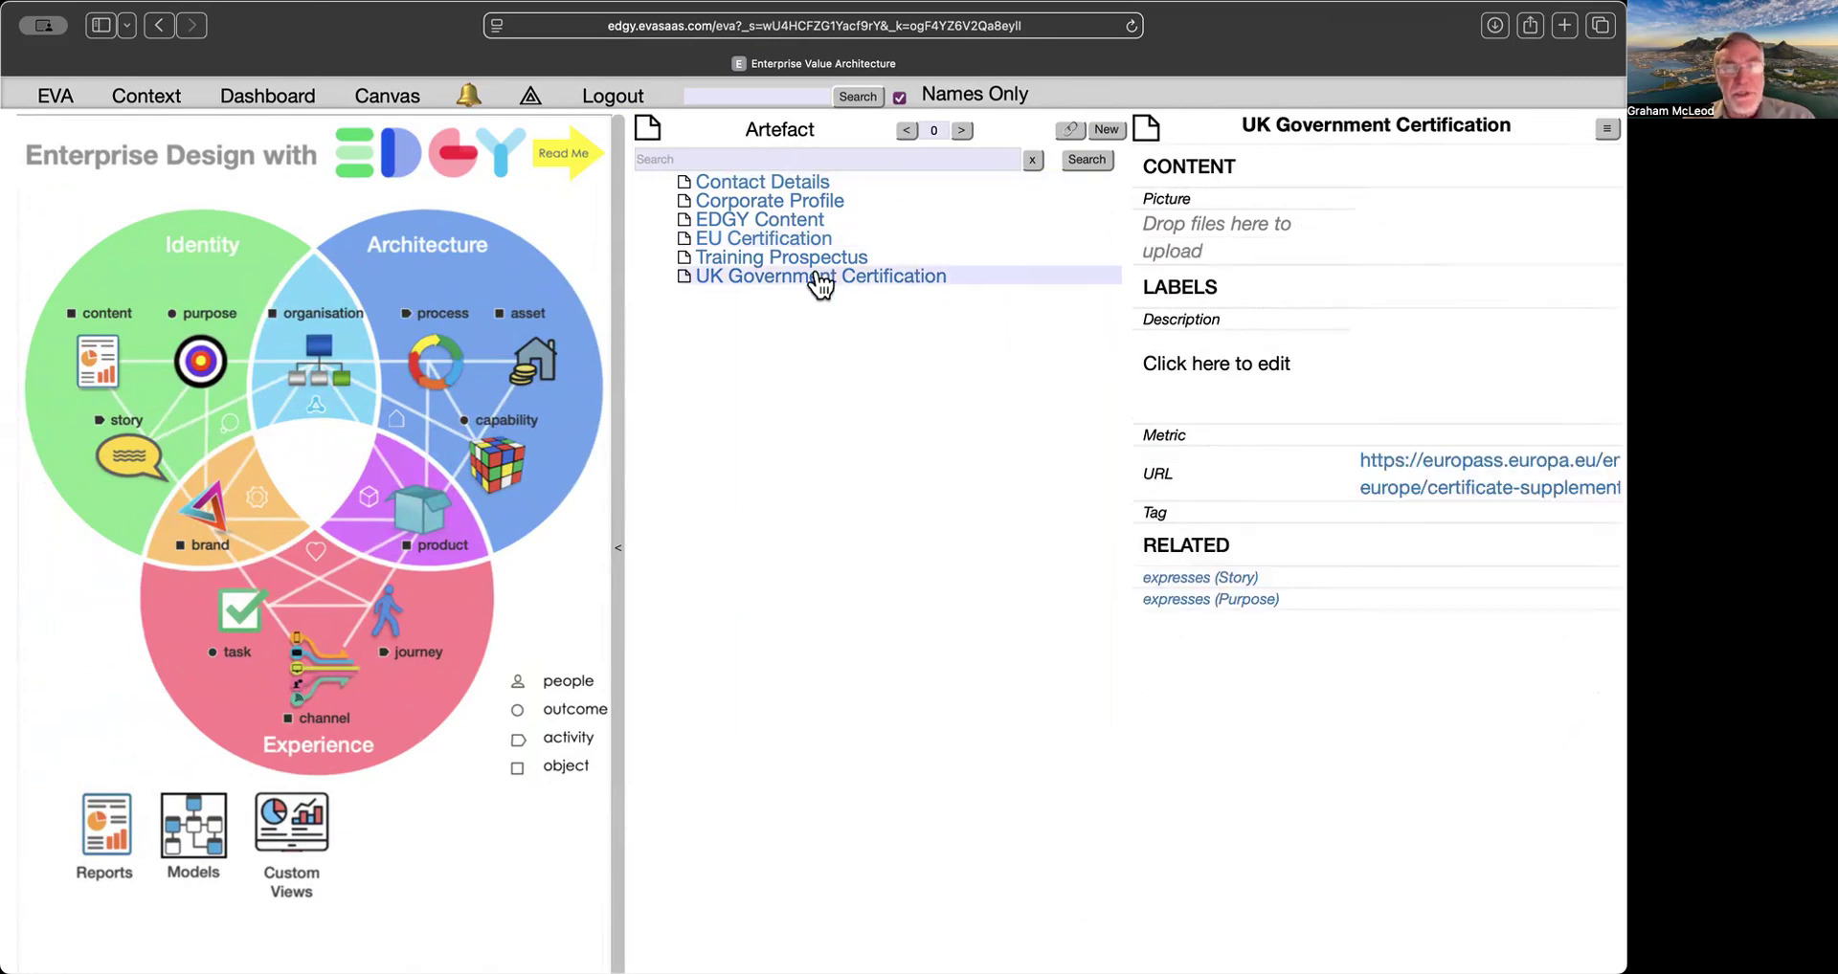
click(1490, 473)
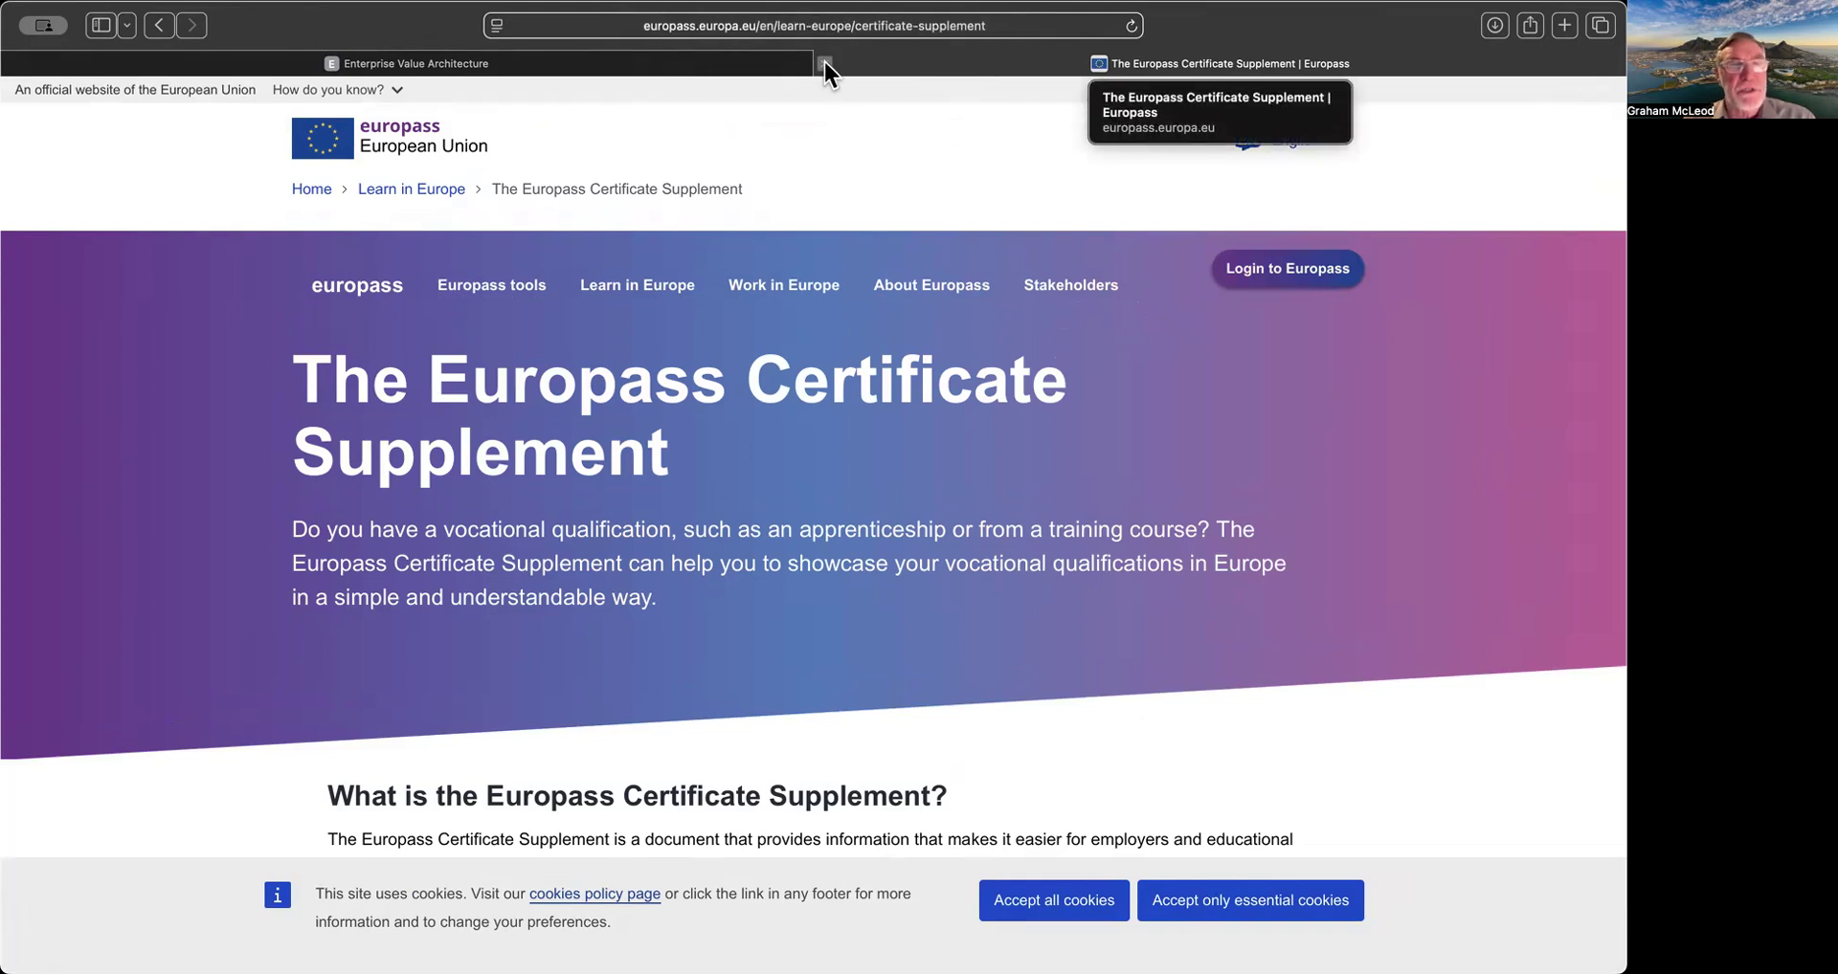
click(824, 63)
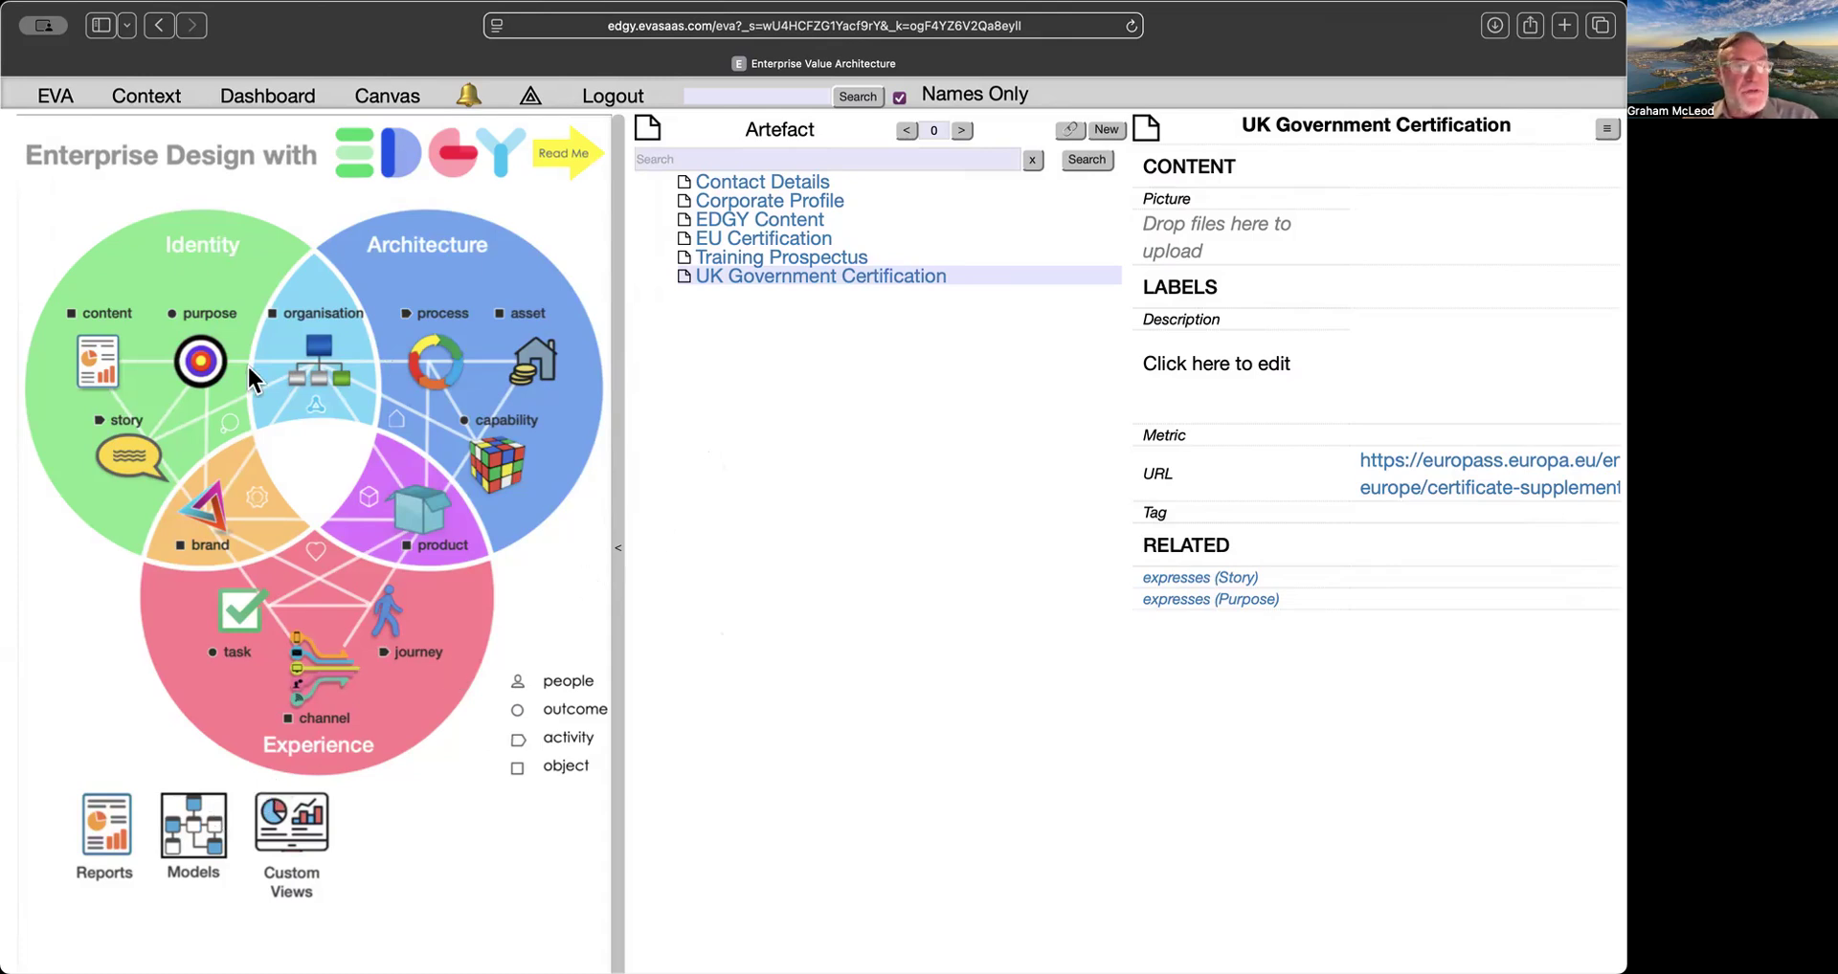
List the stories and open the "We should update this to....." discussion thread on an EDGY Story.
click(144, 449)
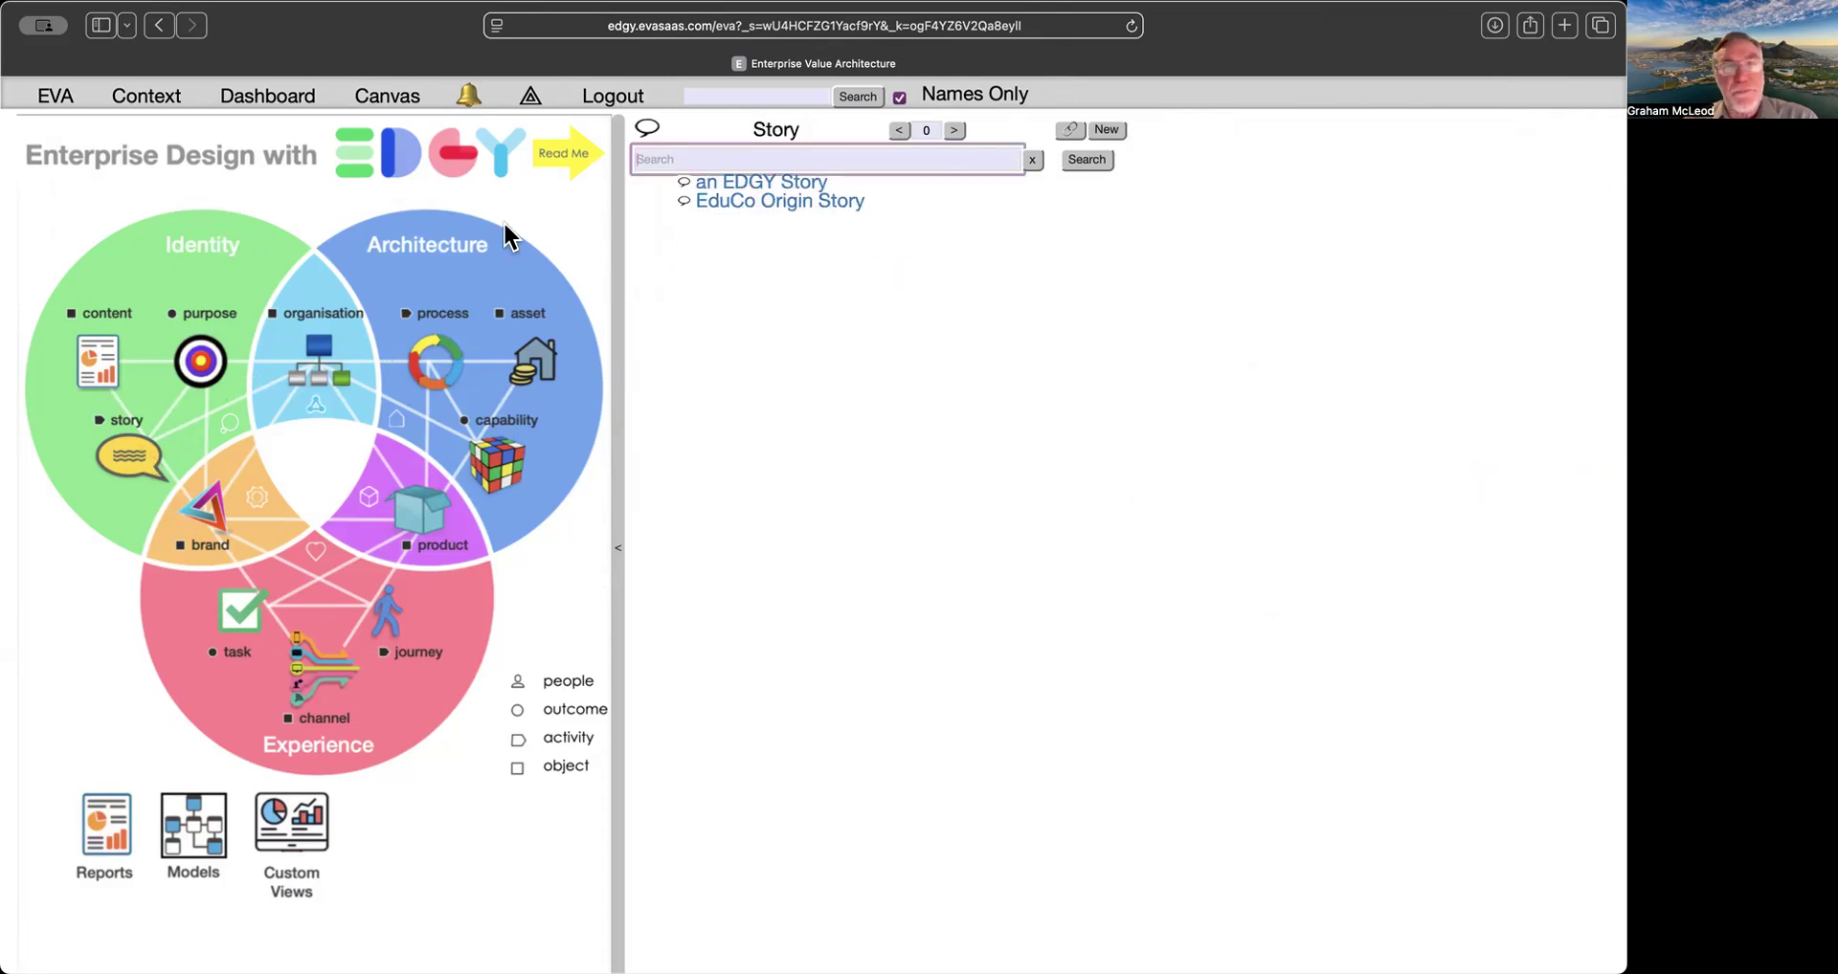
click(742, 183)
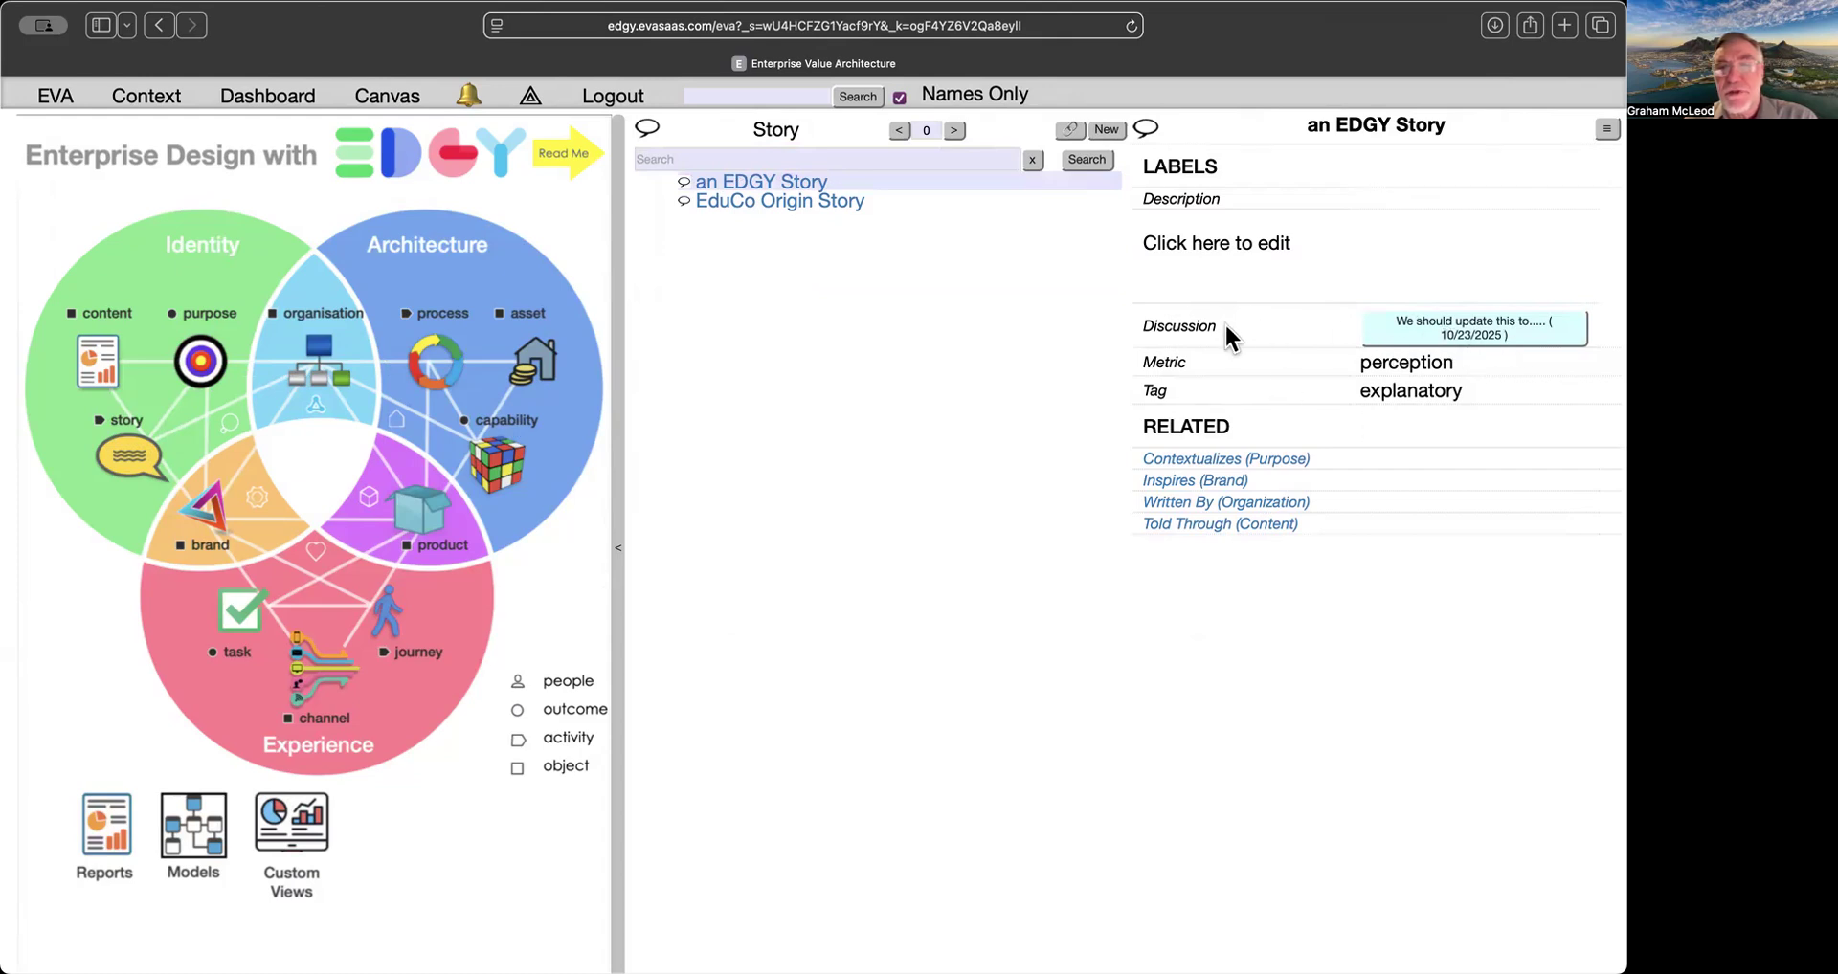
click(1459, 332)
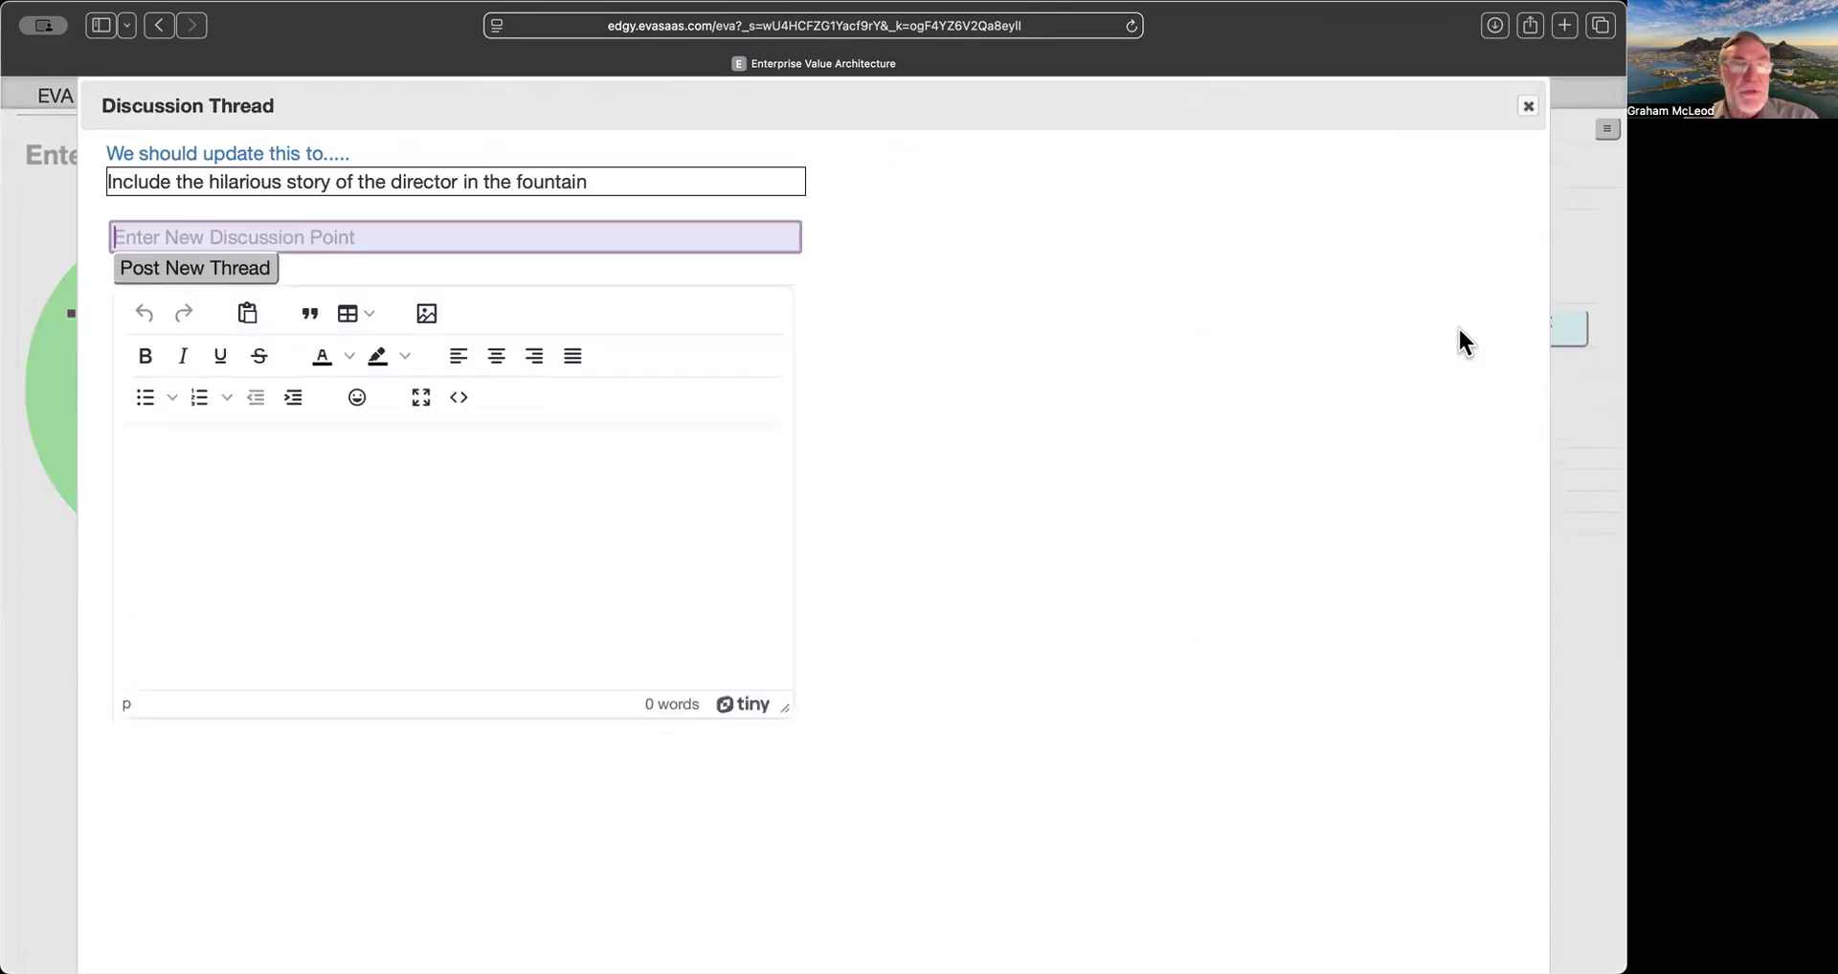
click(301, 154)
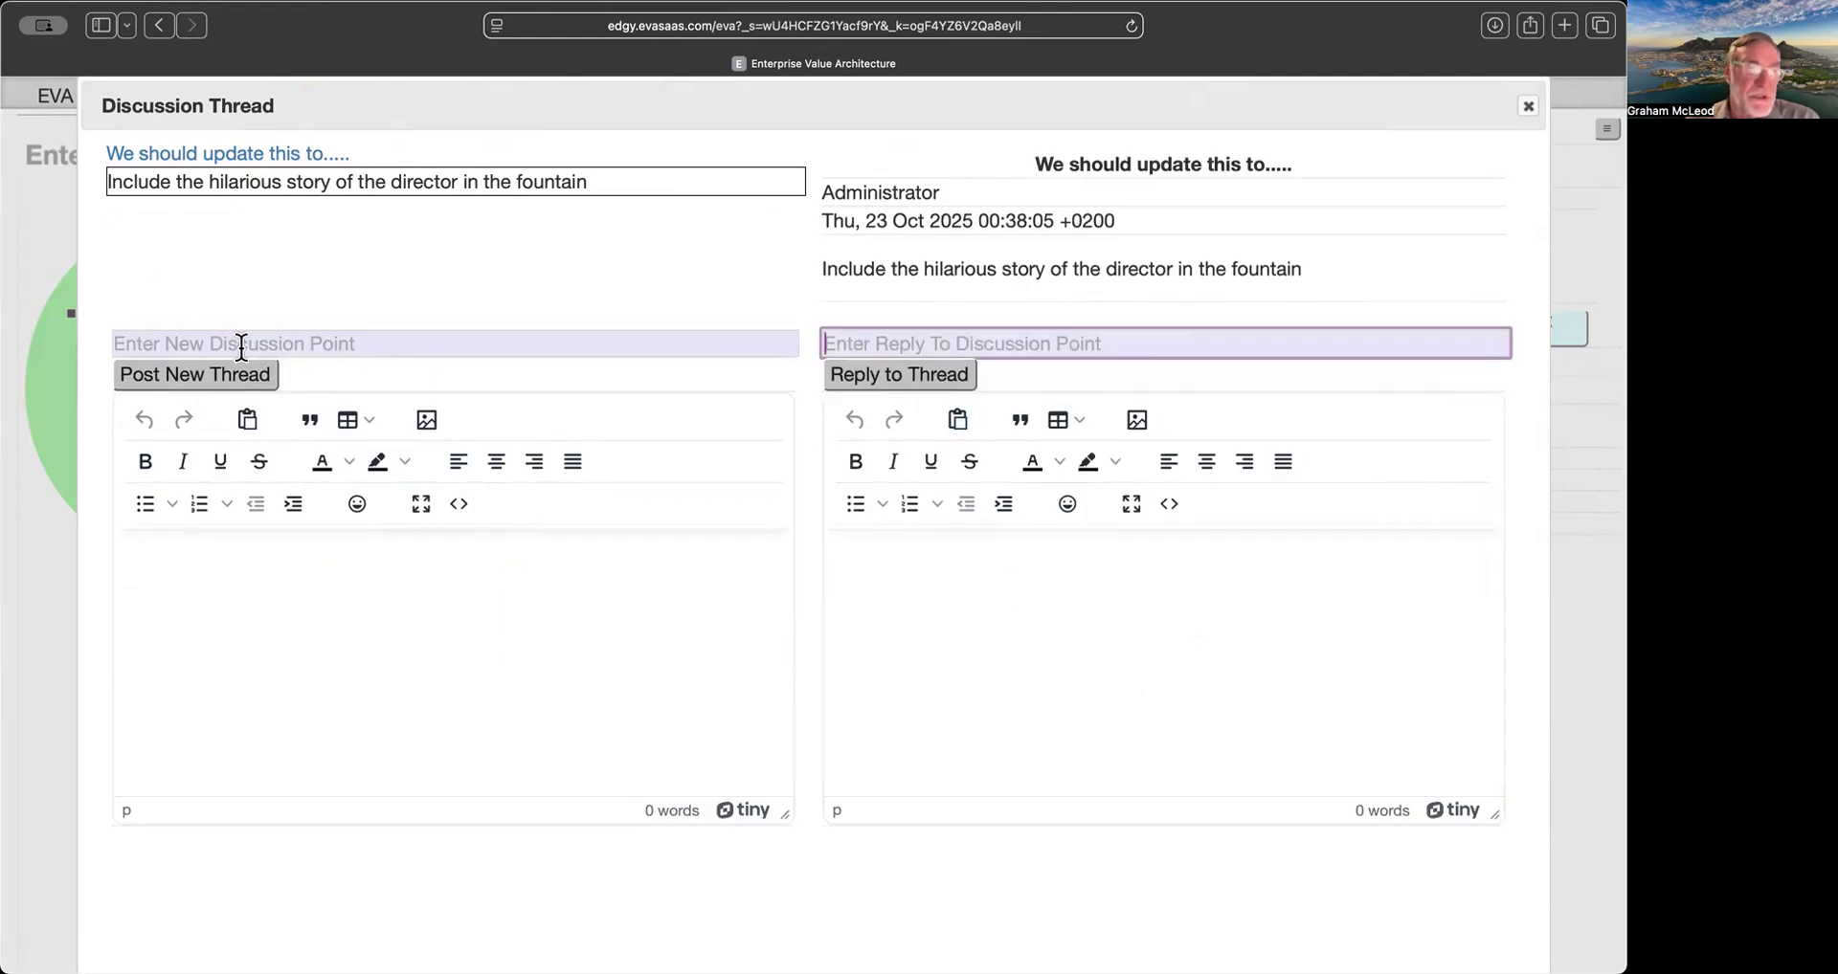
Post a new discussion thread titled "This is further comment" with the text ".02 worth" and close the discussion.
click(265, 337)
text(T)
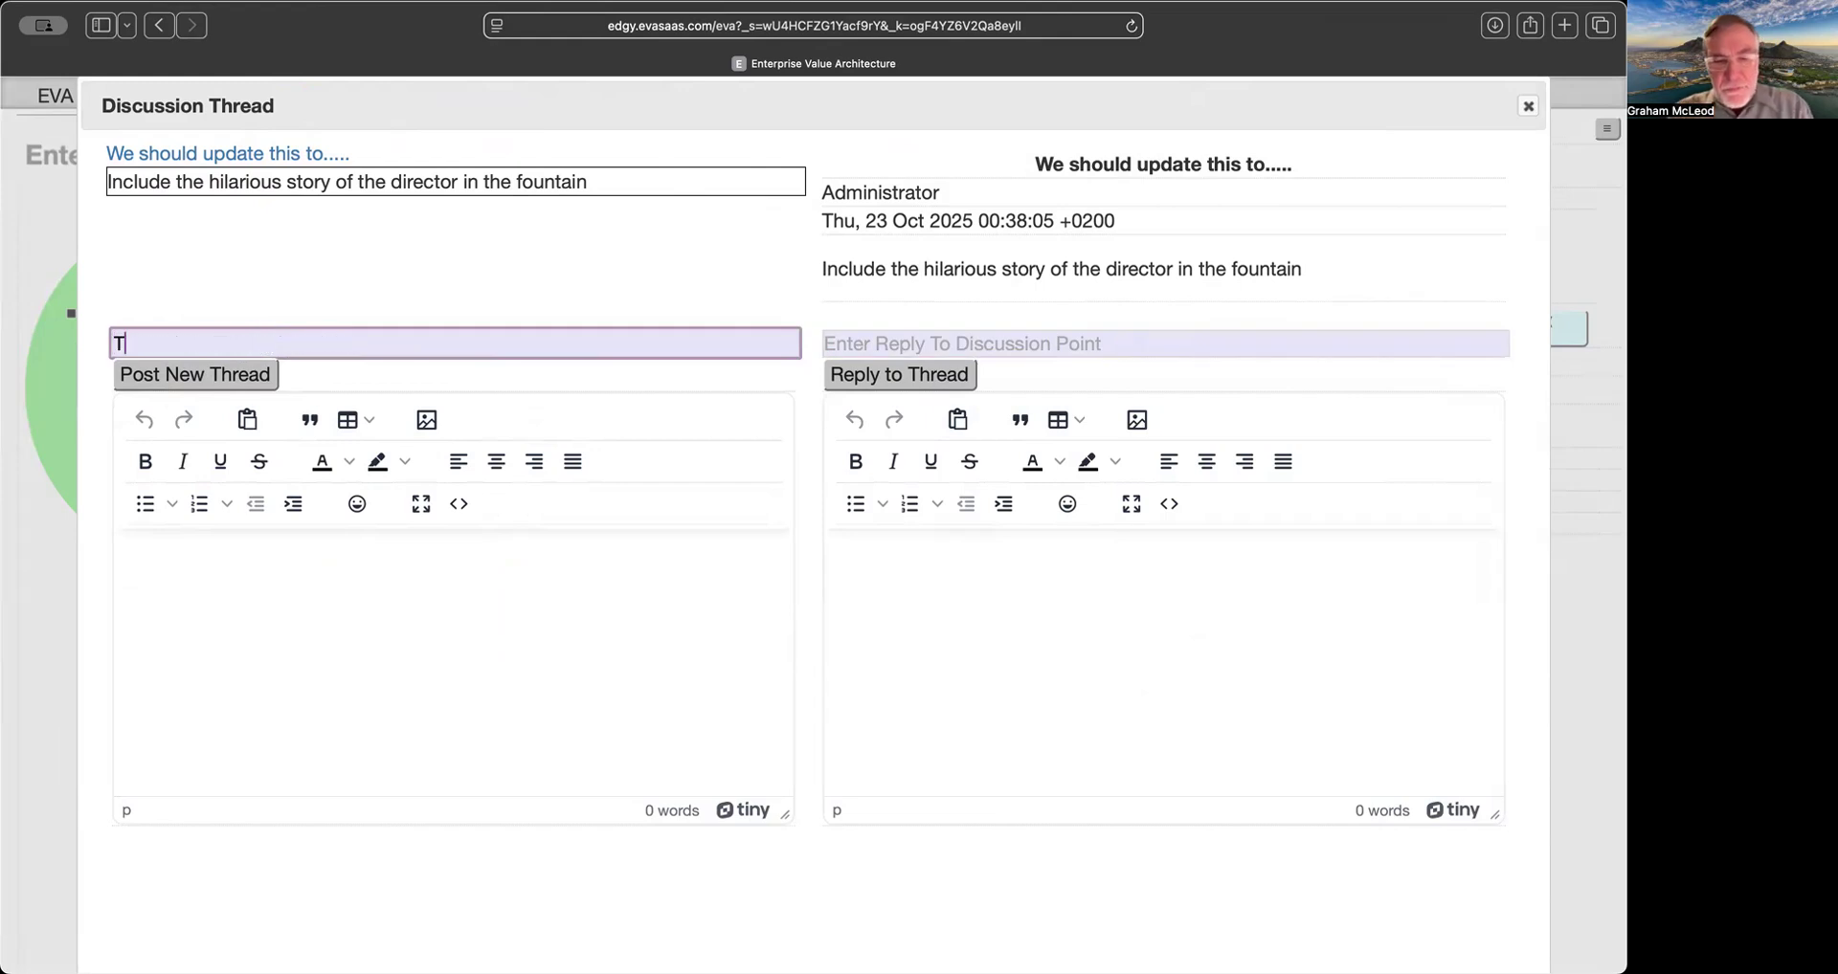
text(his is further commen)
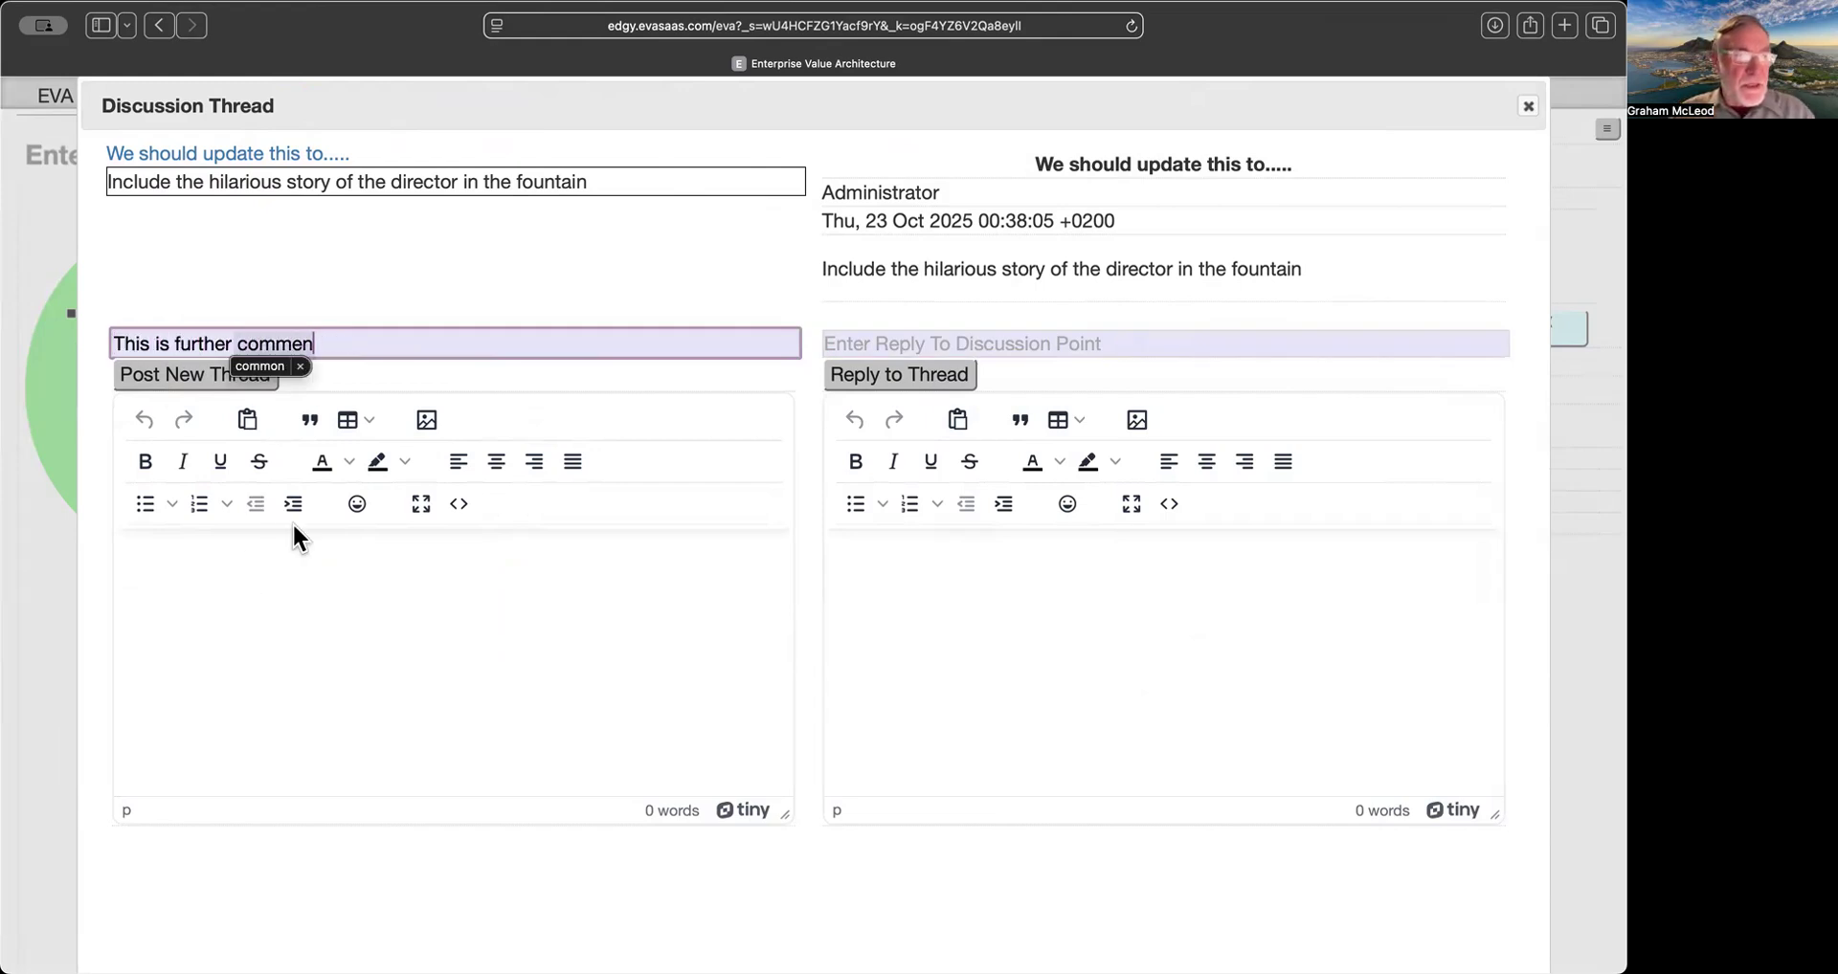
text(t)
click(294, 563)
text(.)
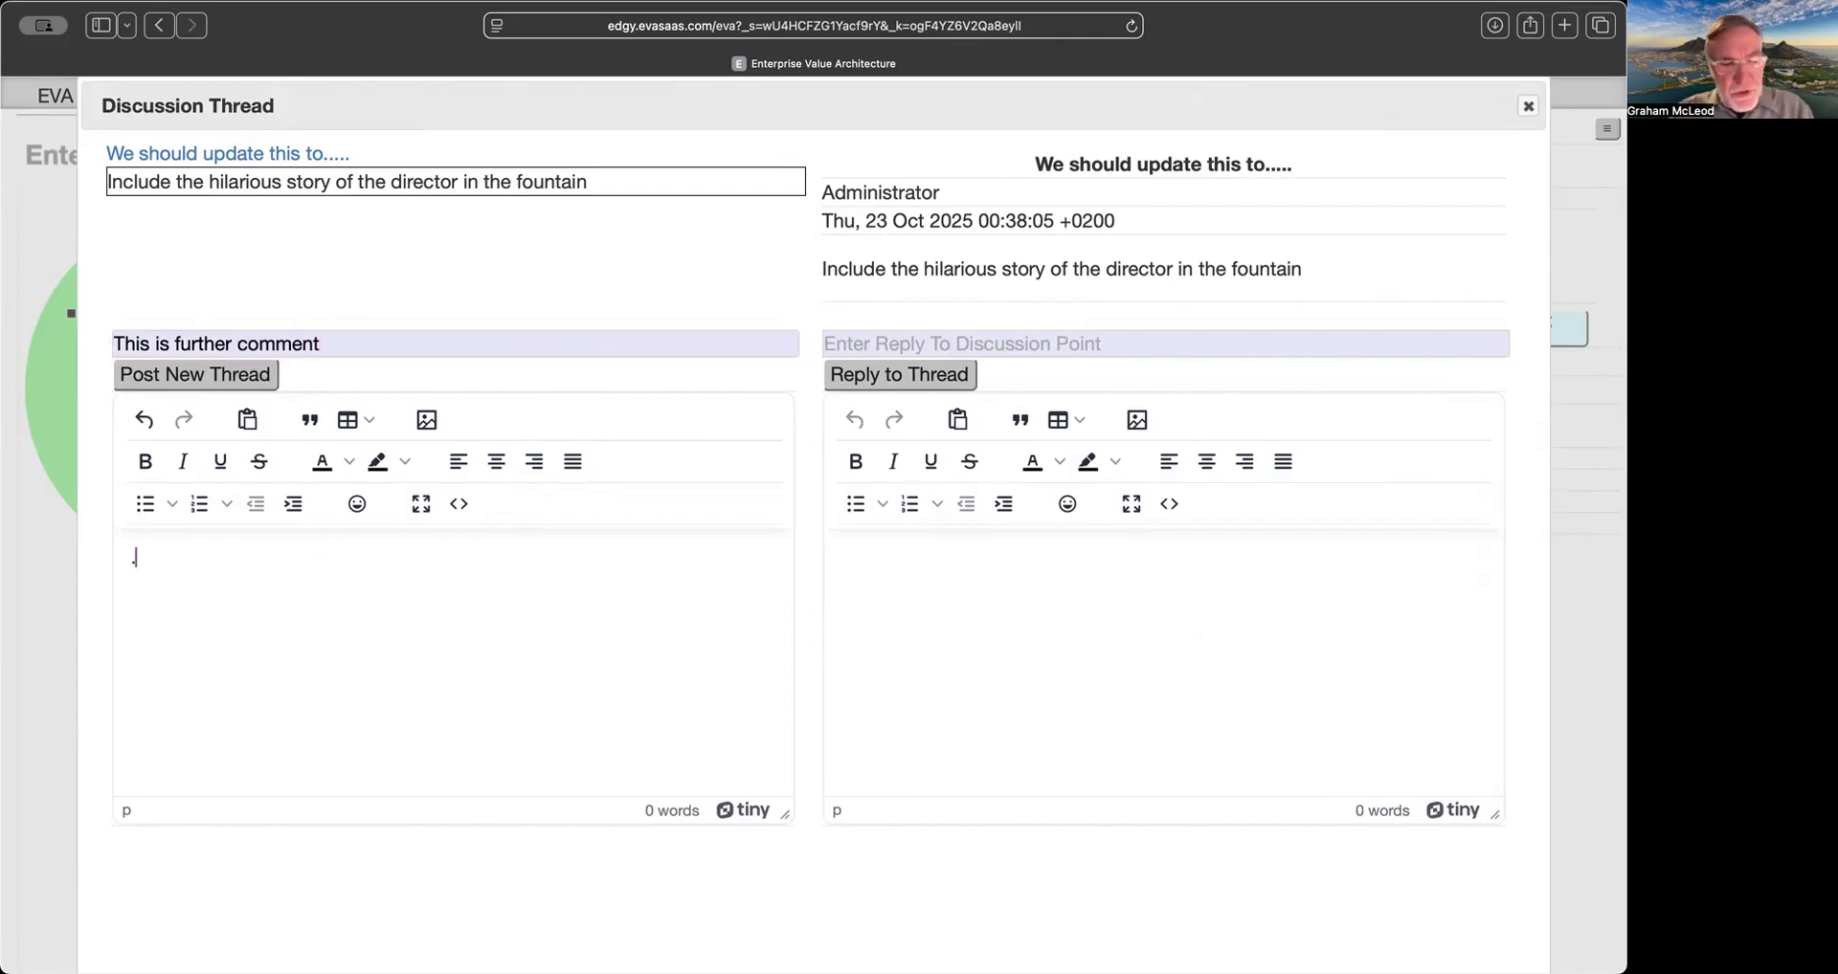
text(02 worth)
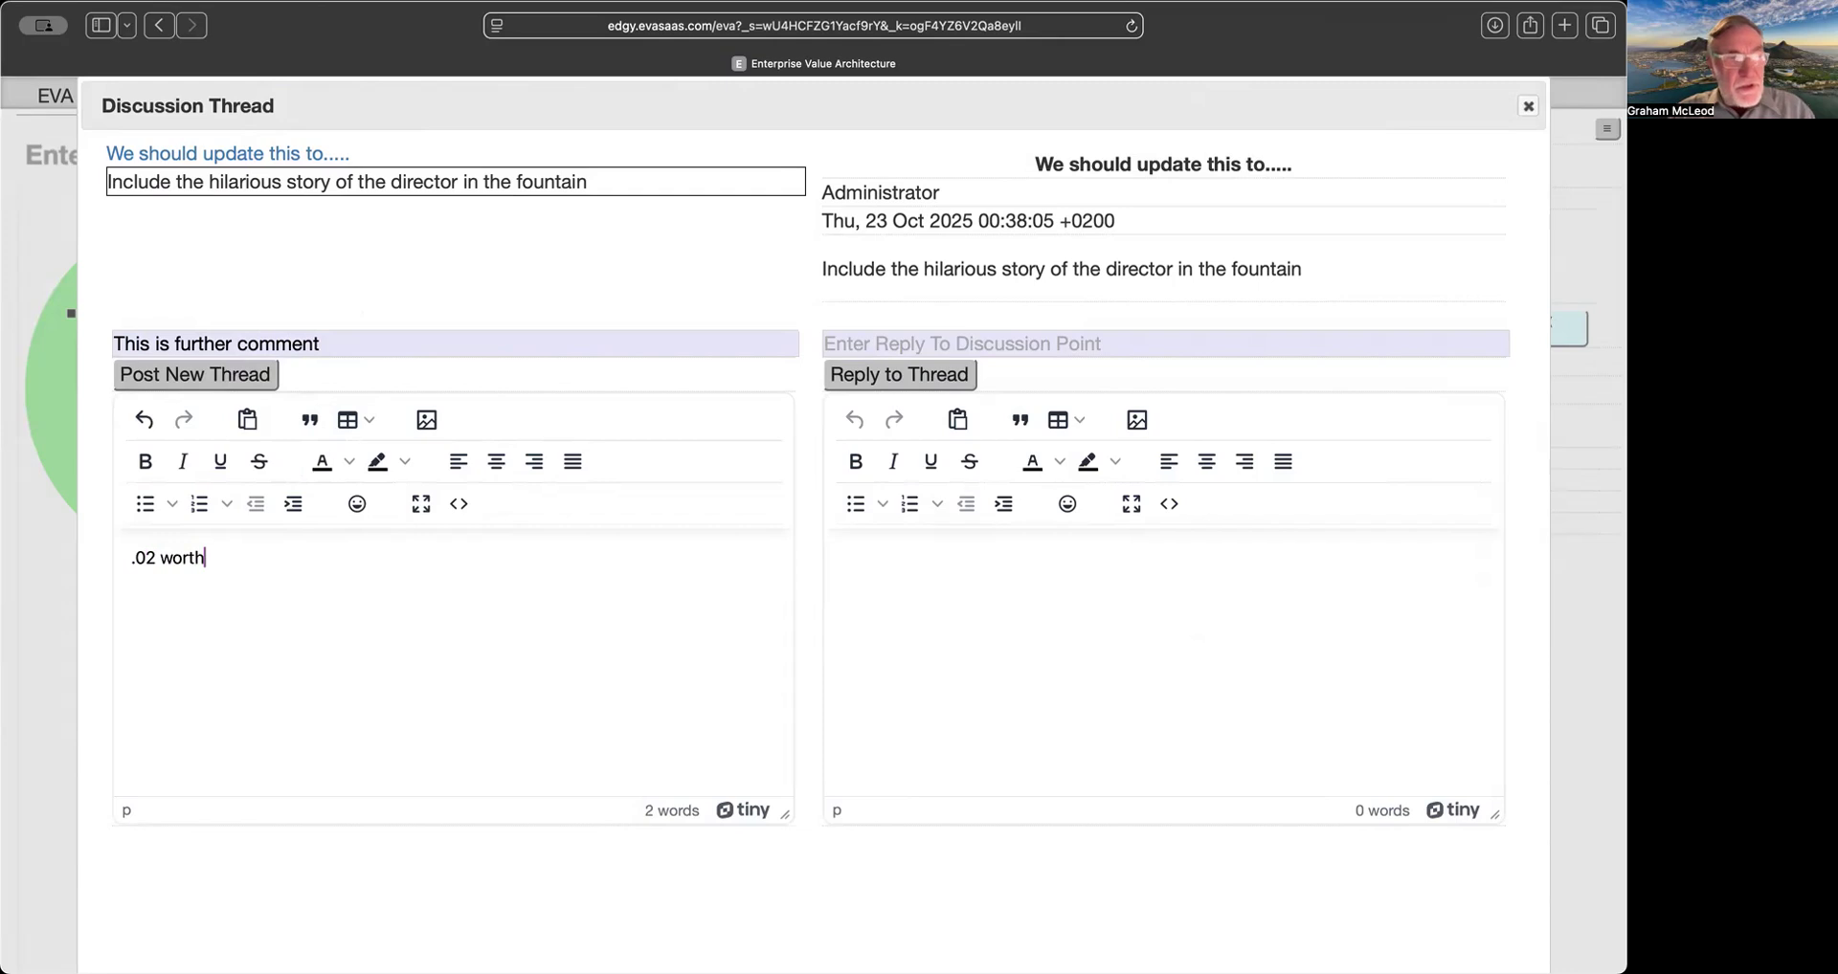
click(244, 382)
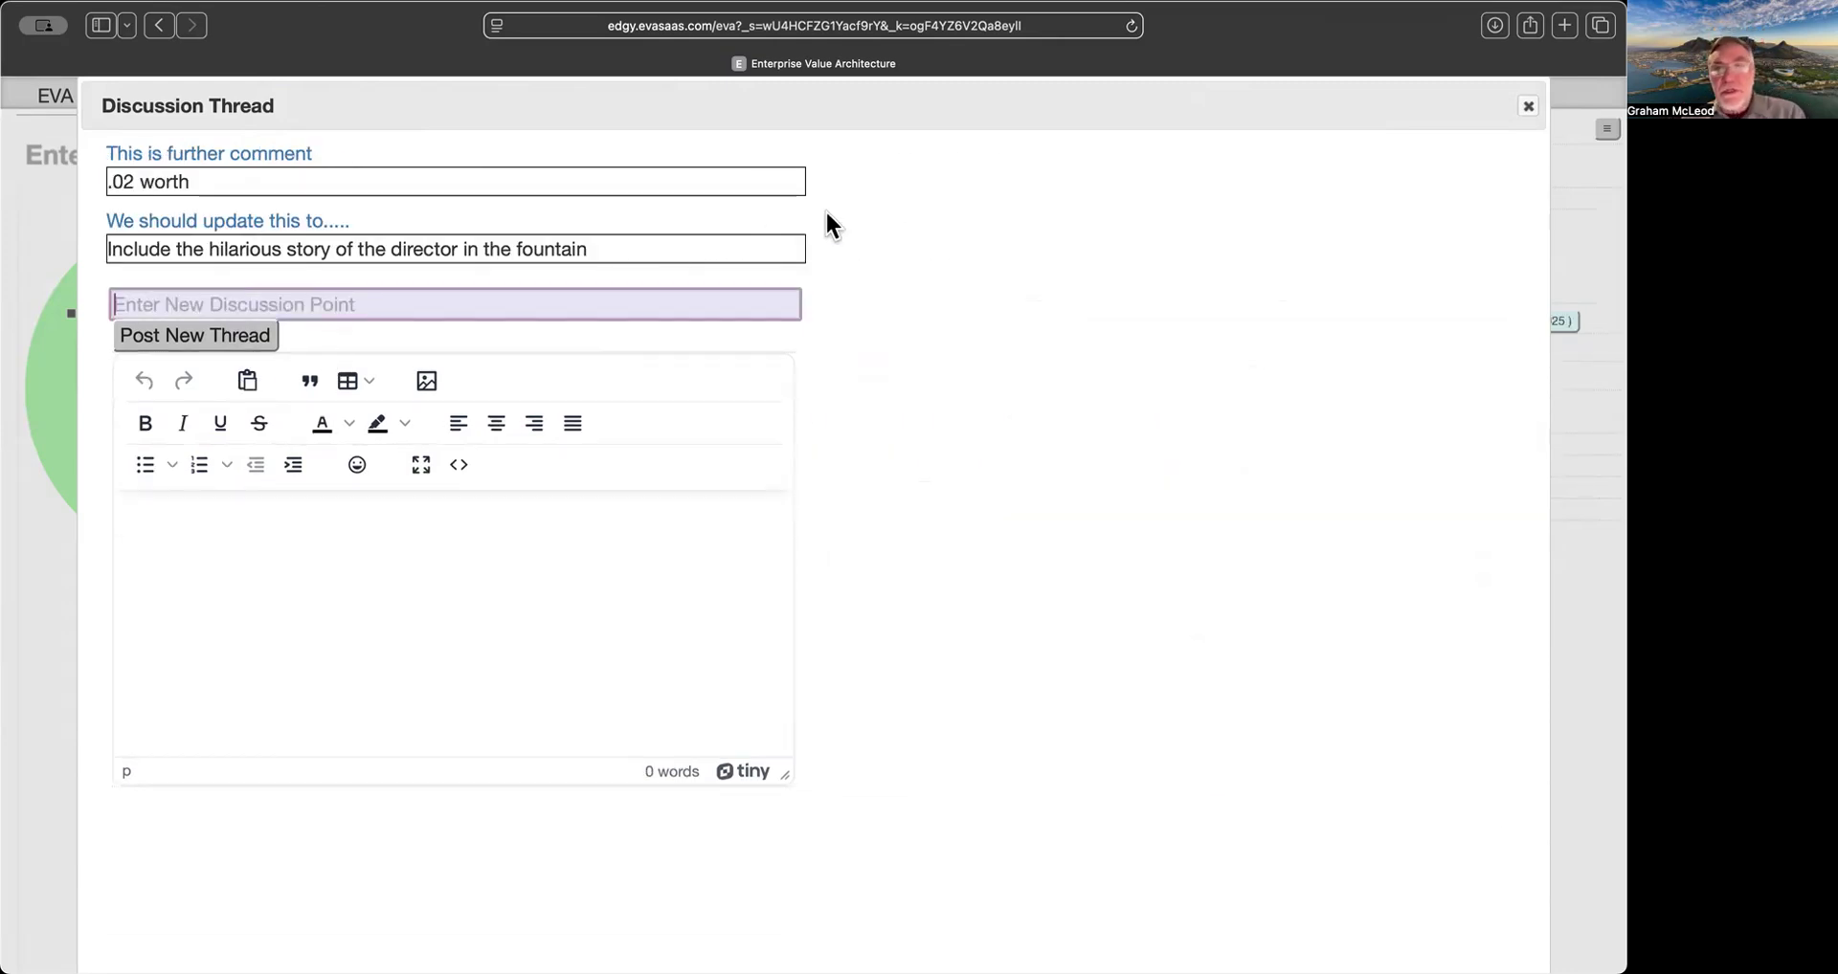
click(1529, 108)
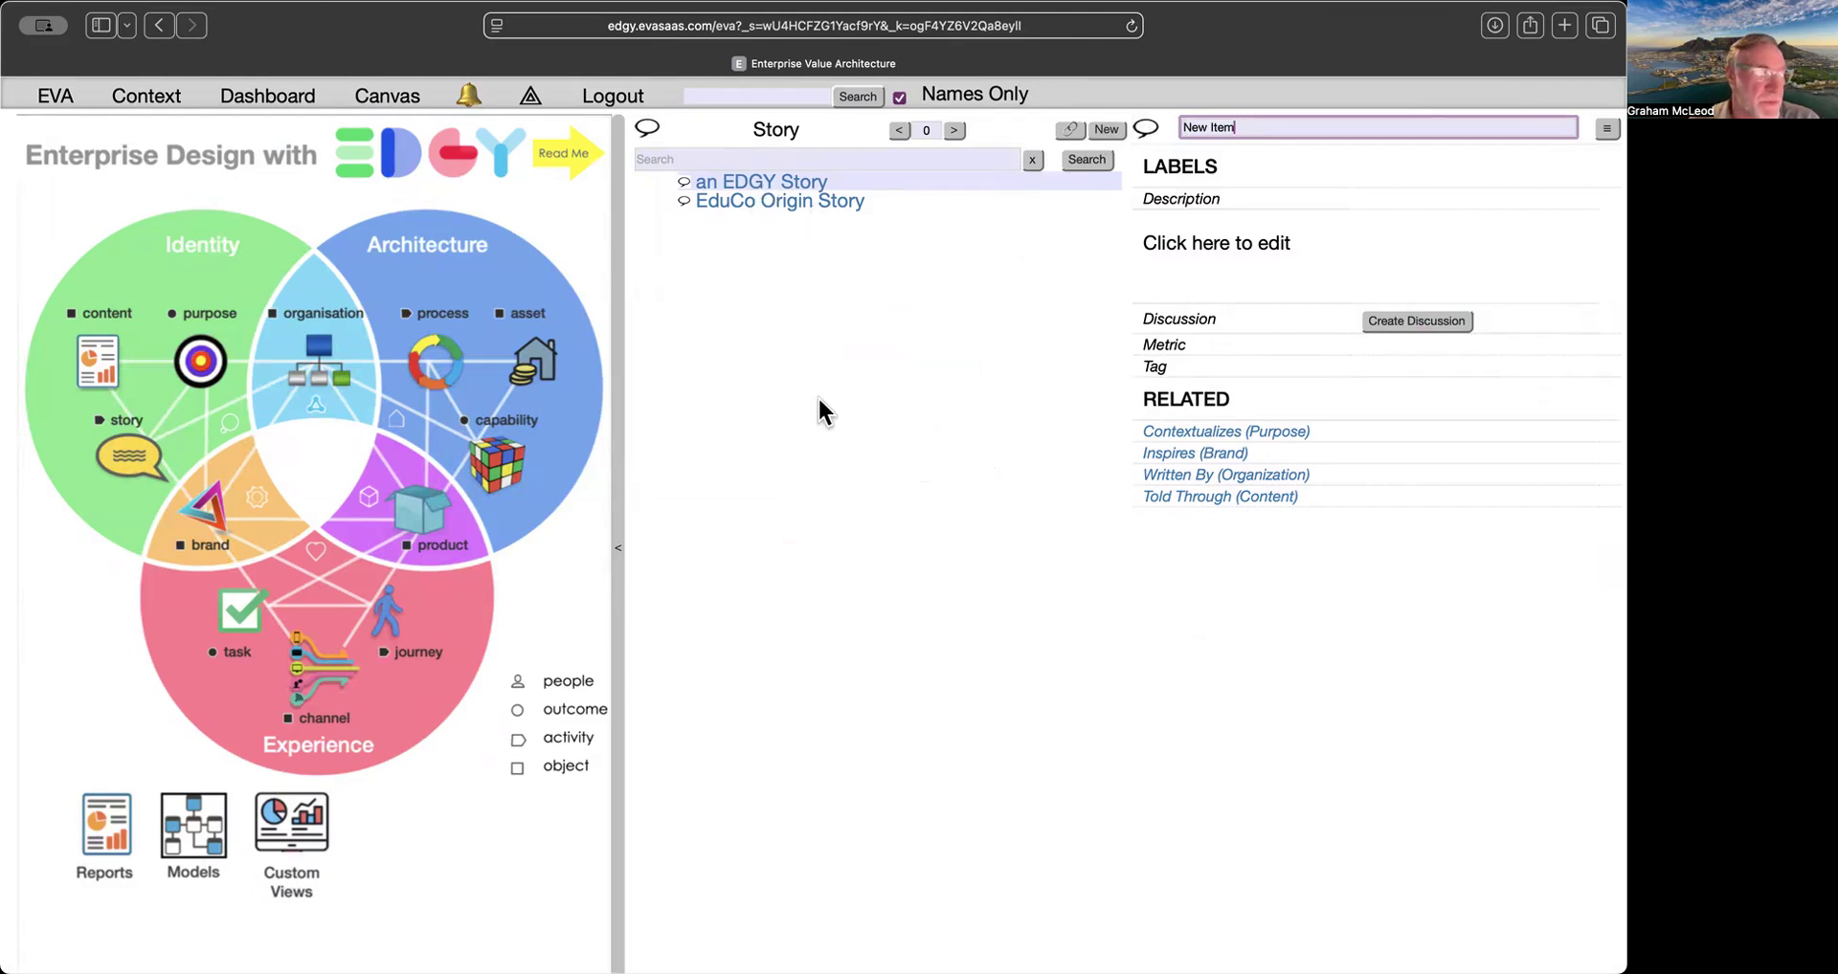
Create a new story with its default name and set EduCo Dubai as the organisation it is written by.
click(1260, 250)
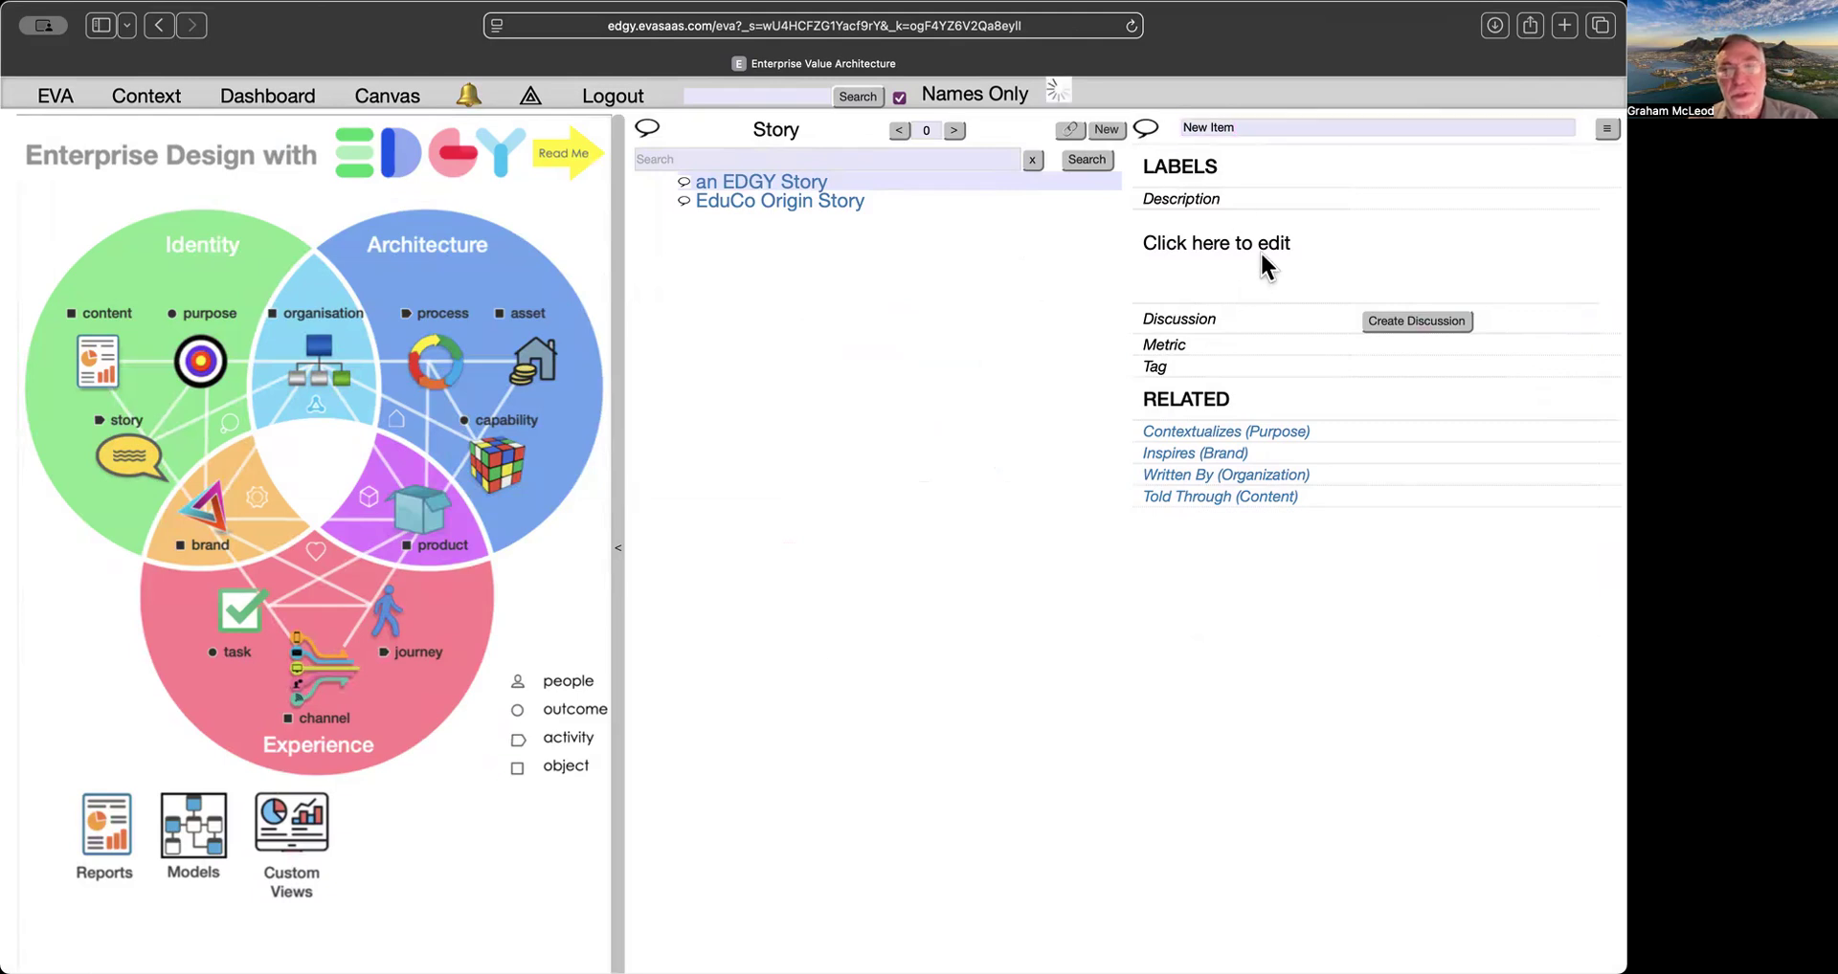
click(1041, 525)
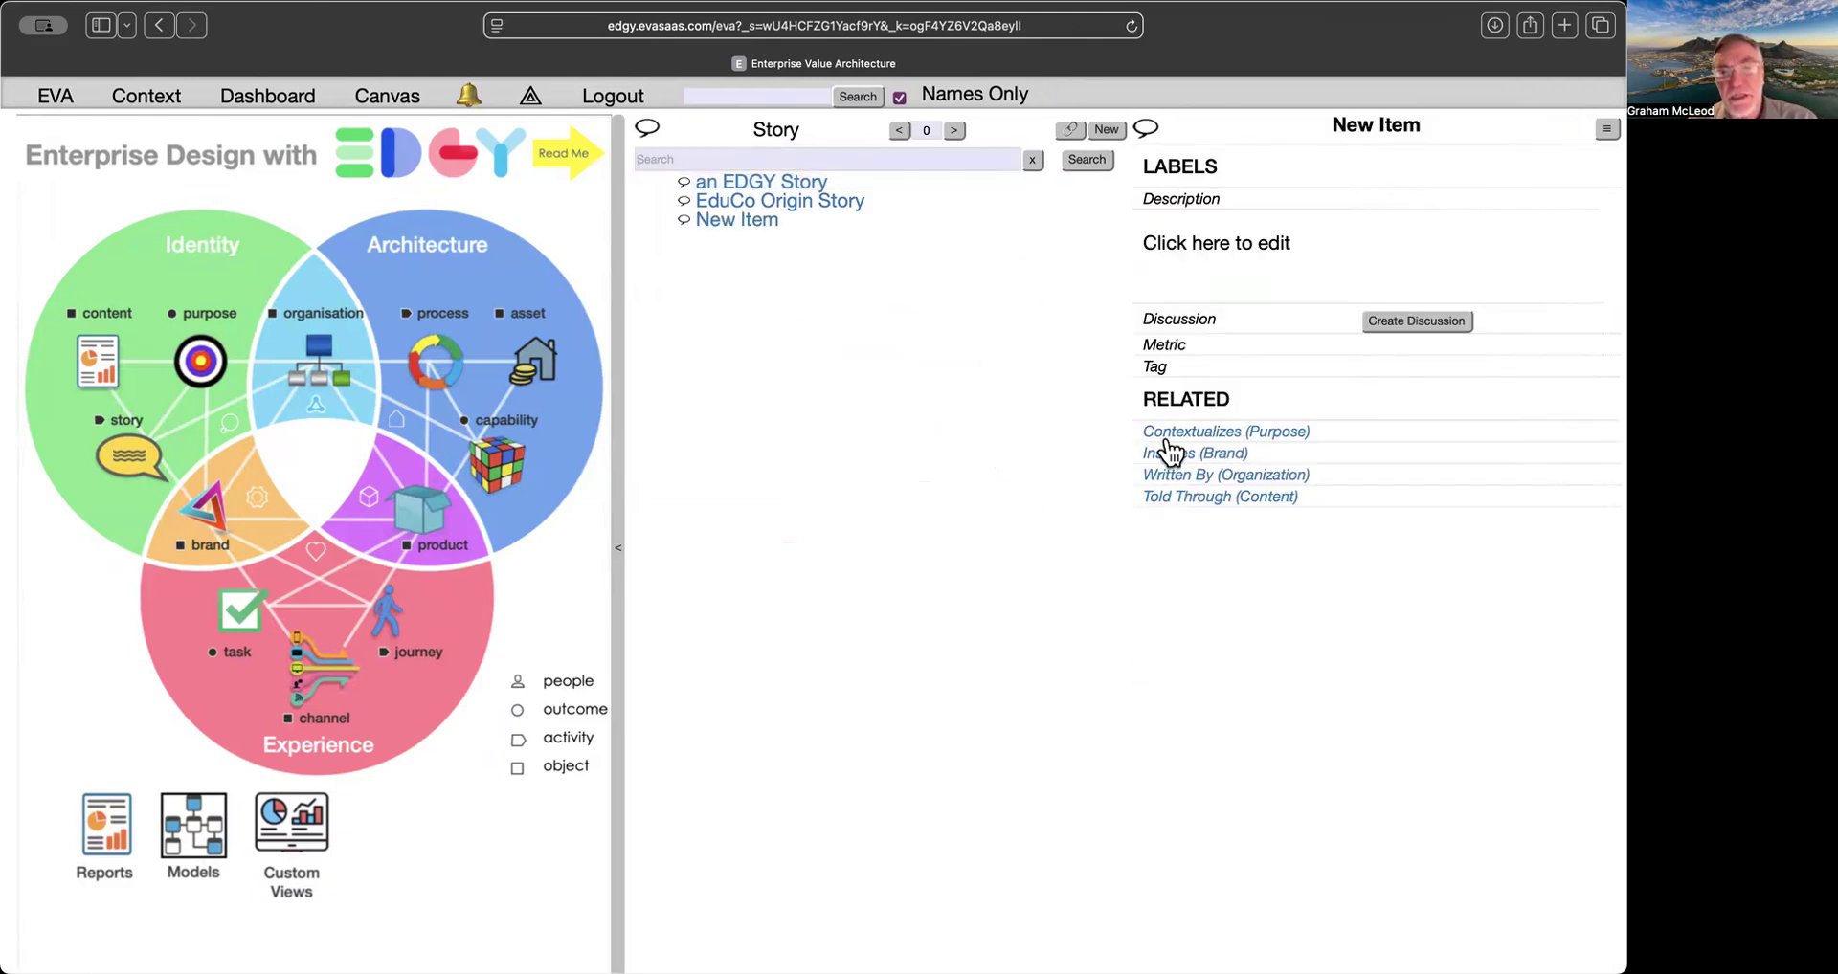
click(1266, 475)
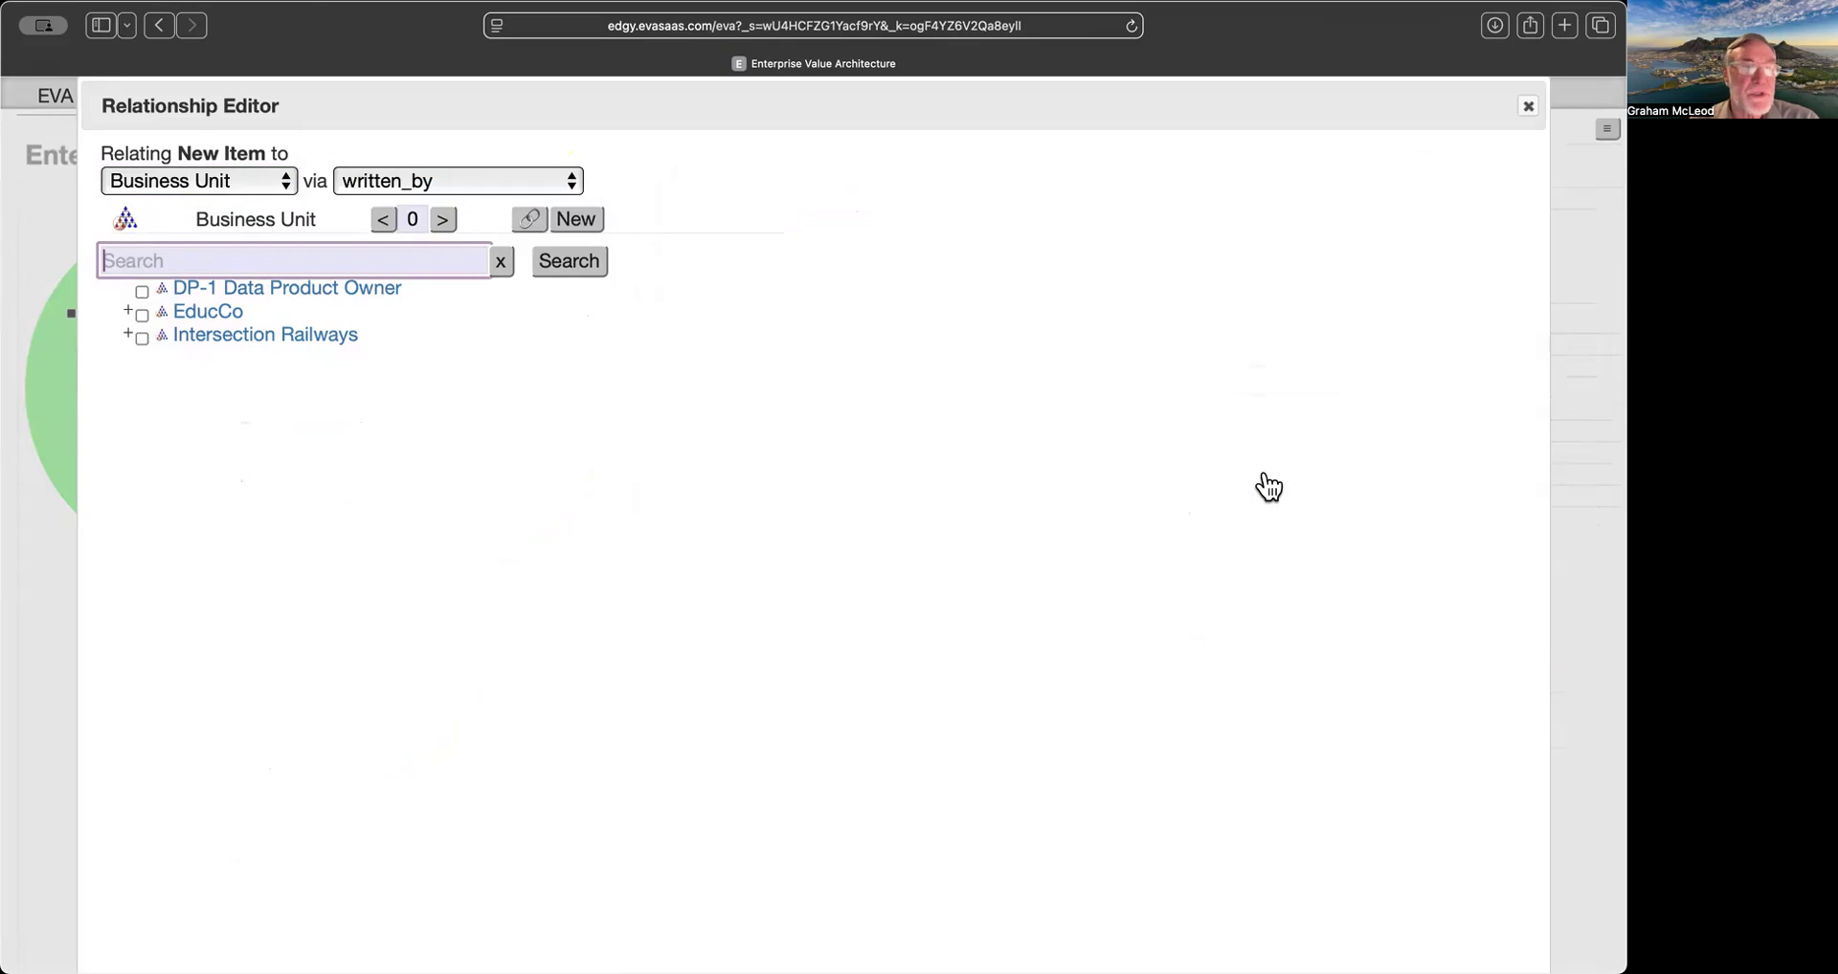
click(127, 311)
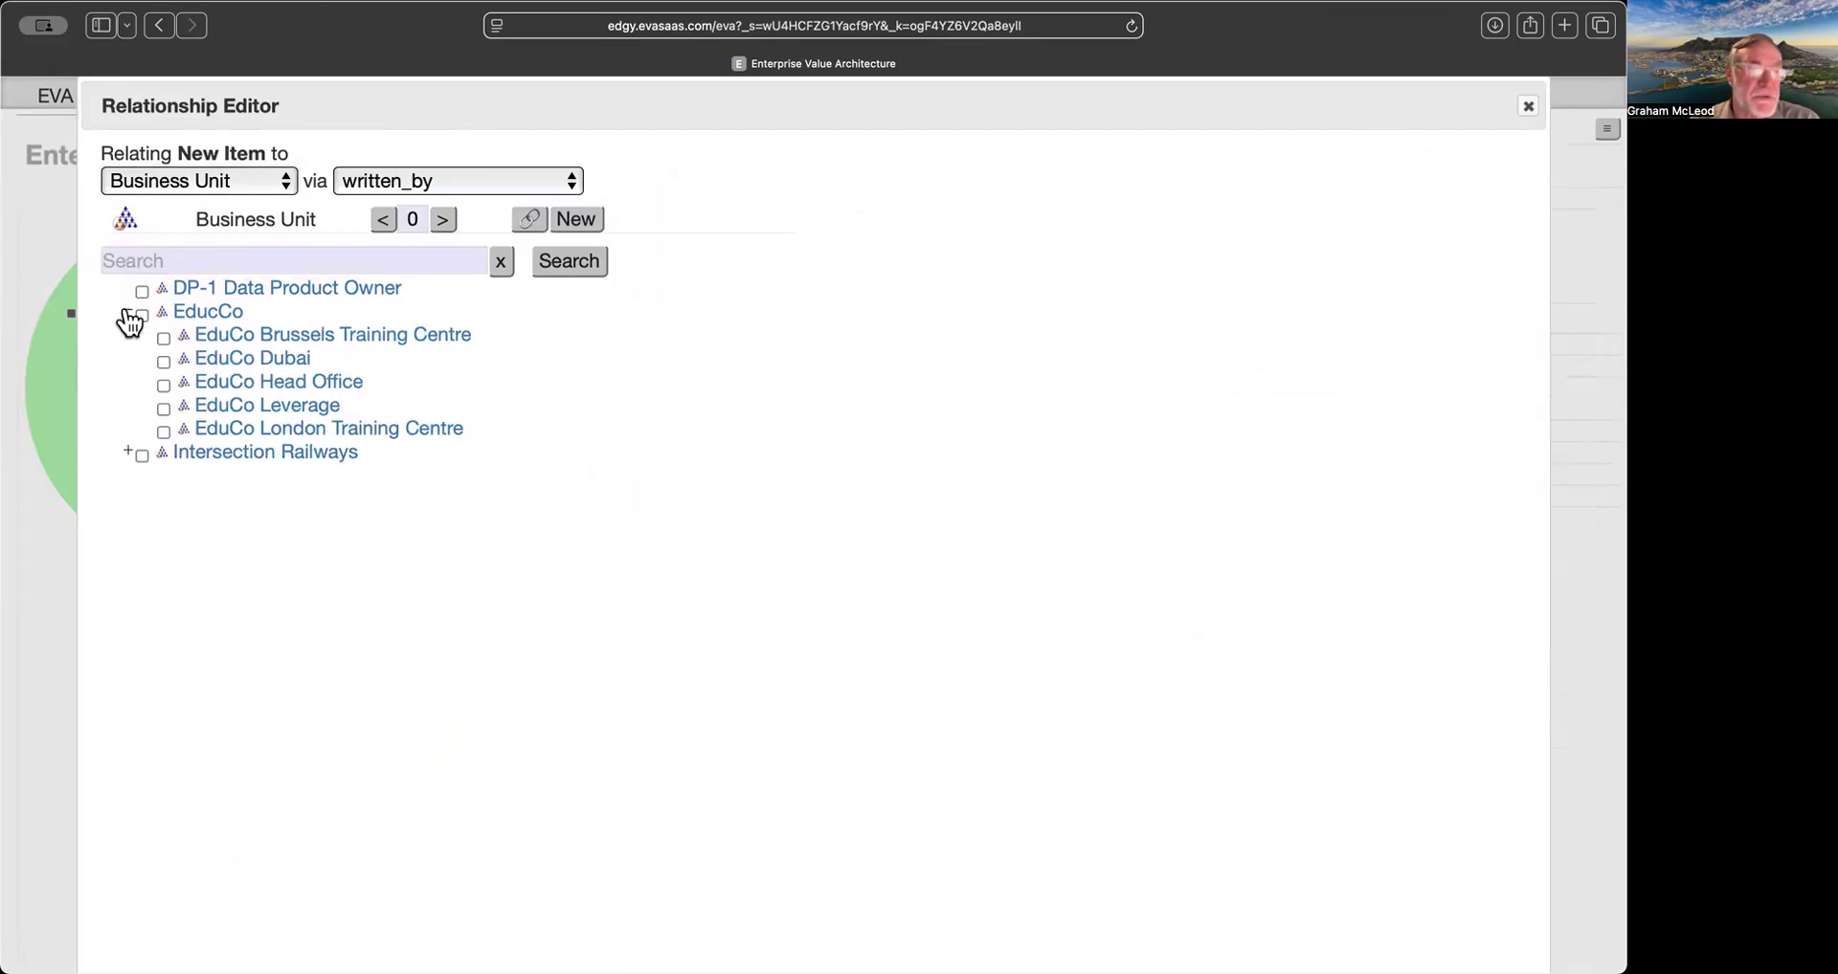
click(163, 362)
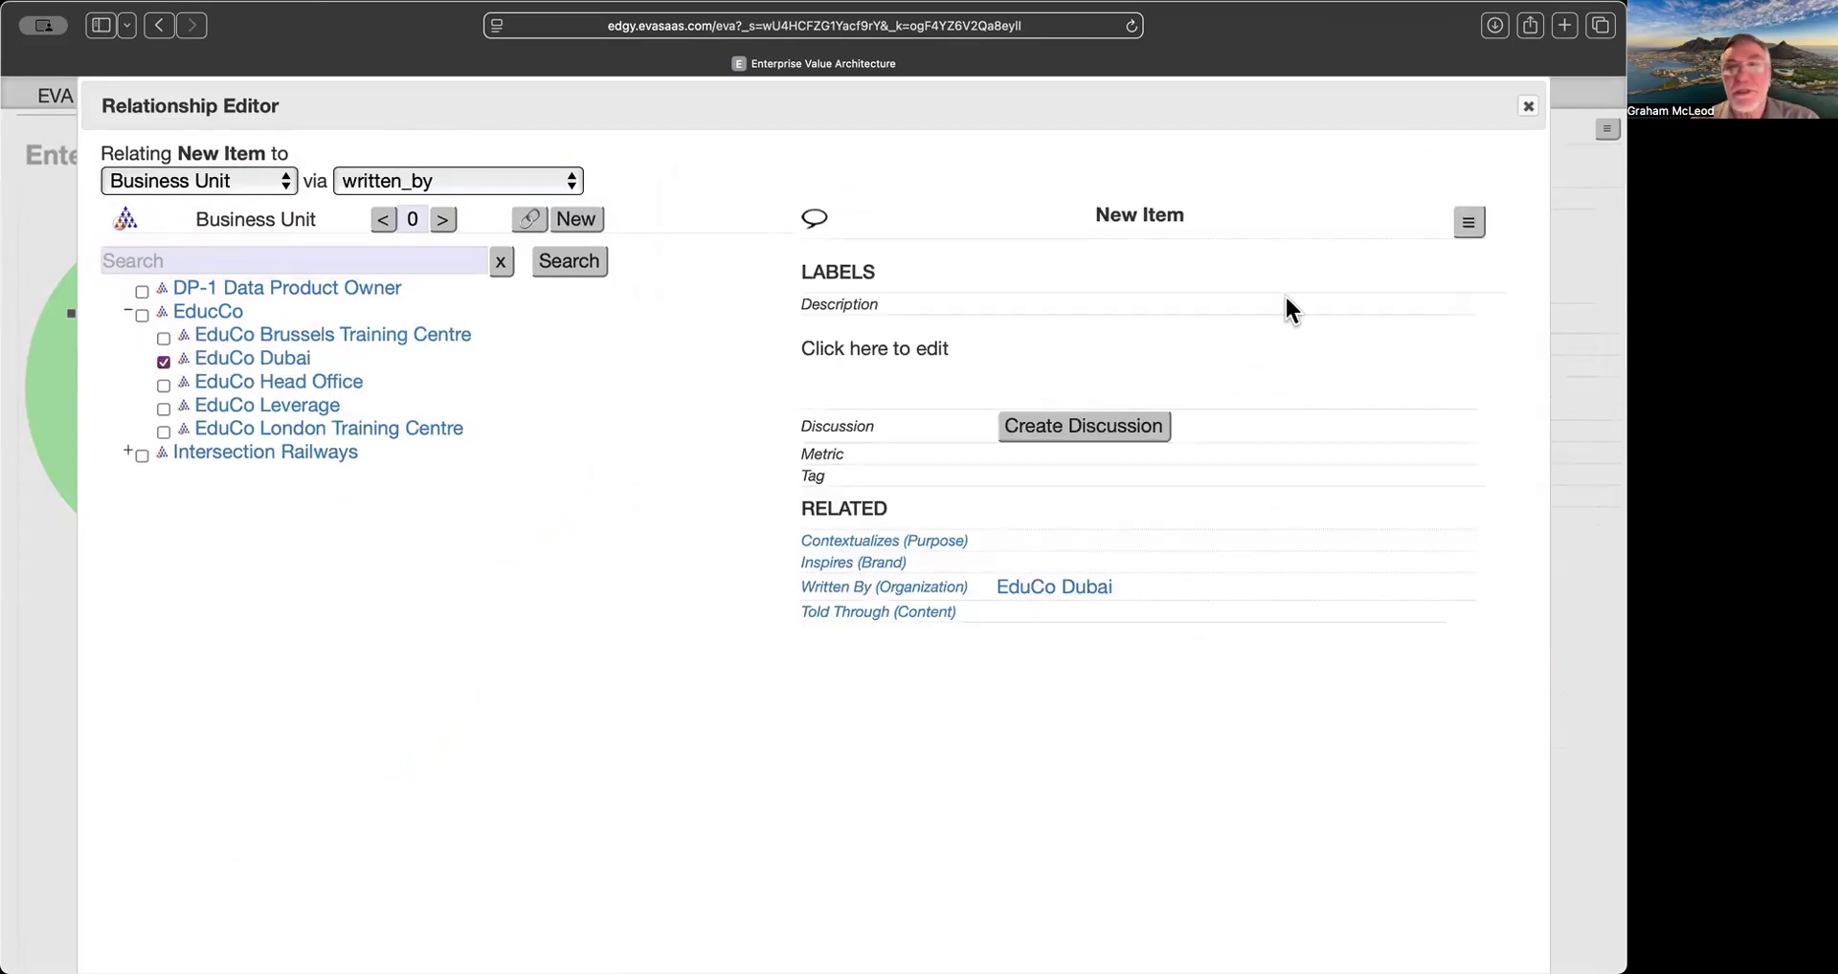
click(1528, 107)
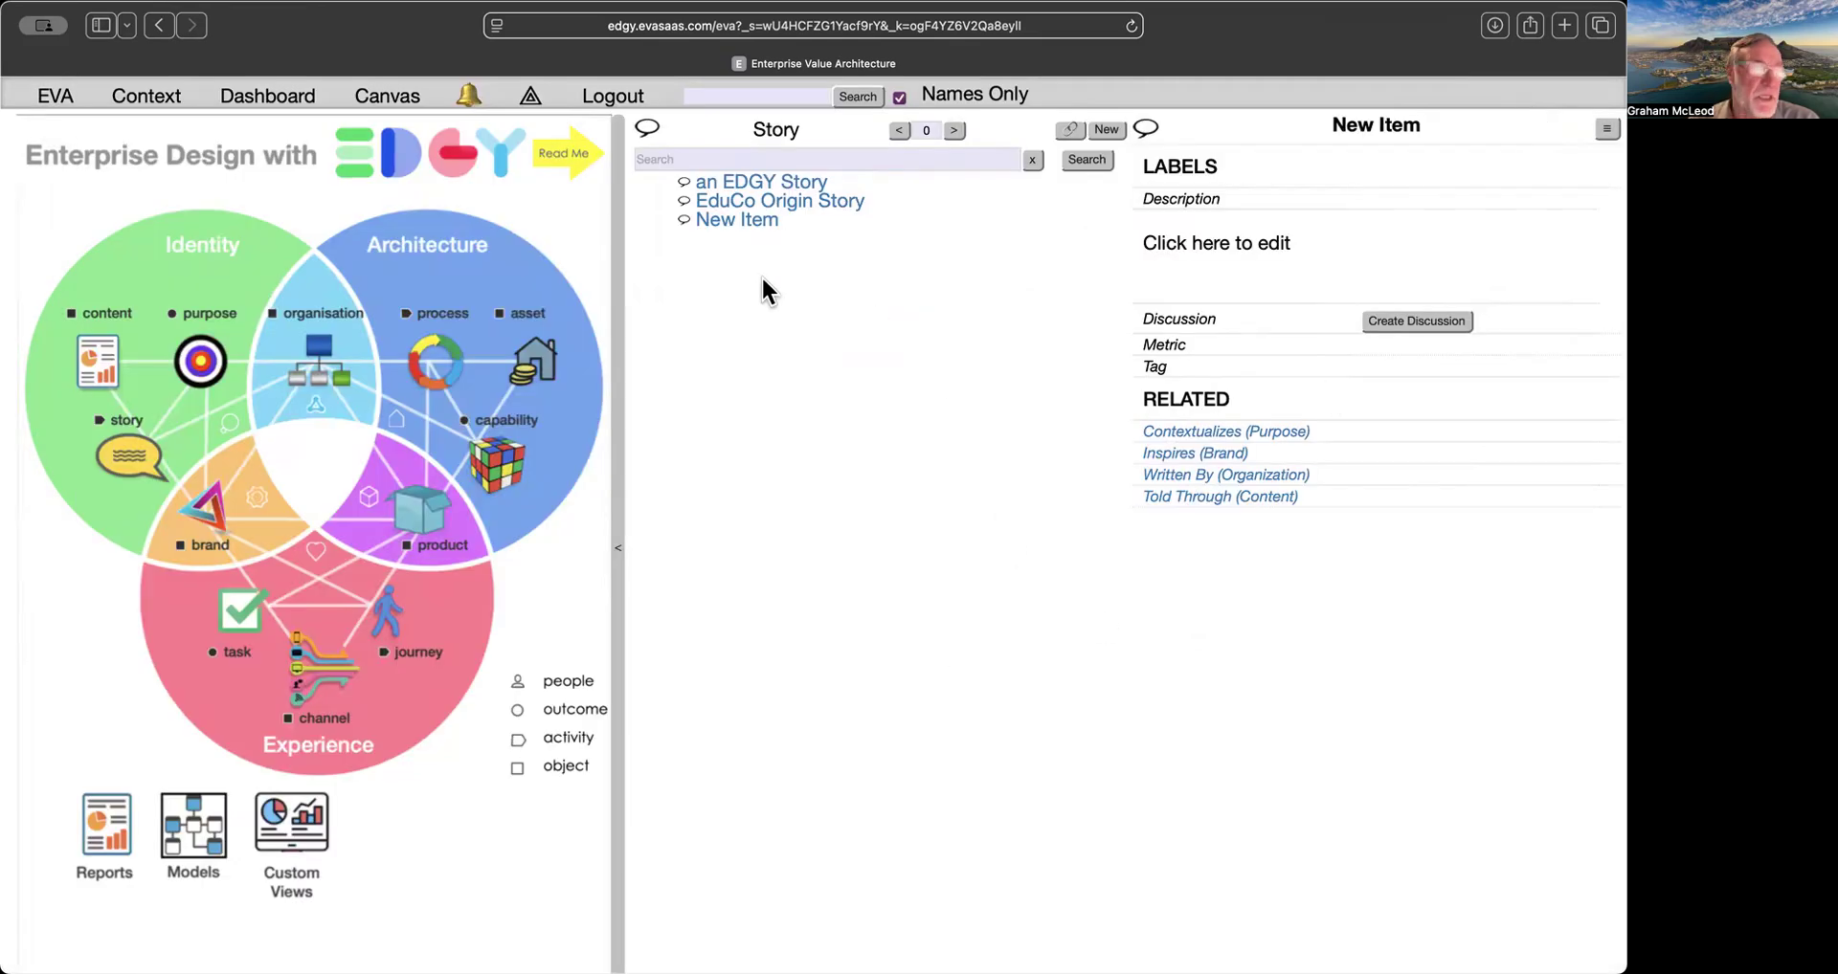
click(748, 222)
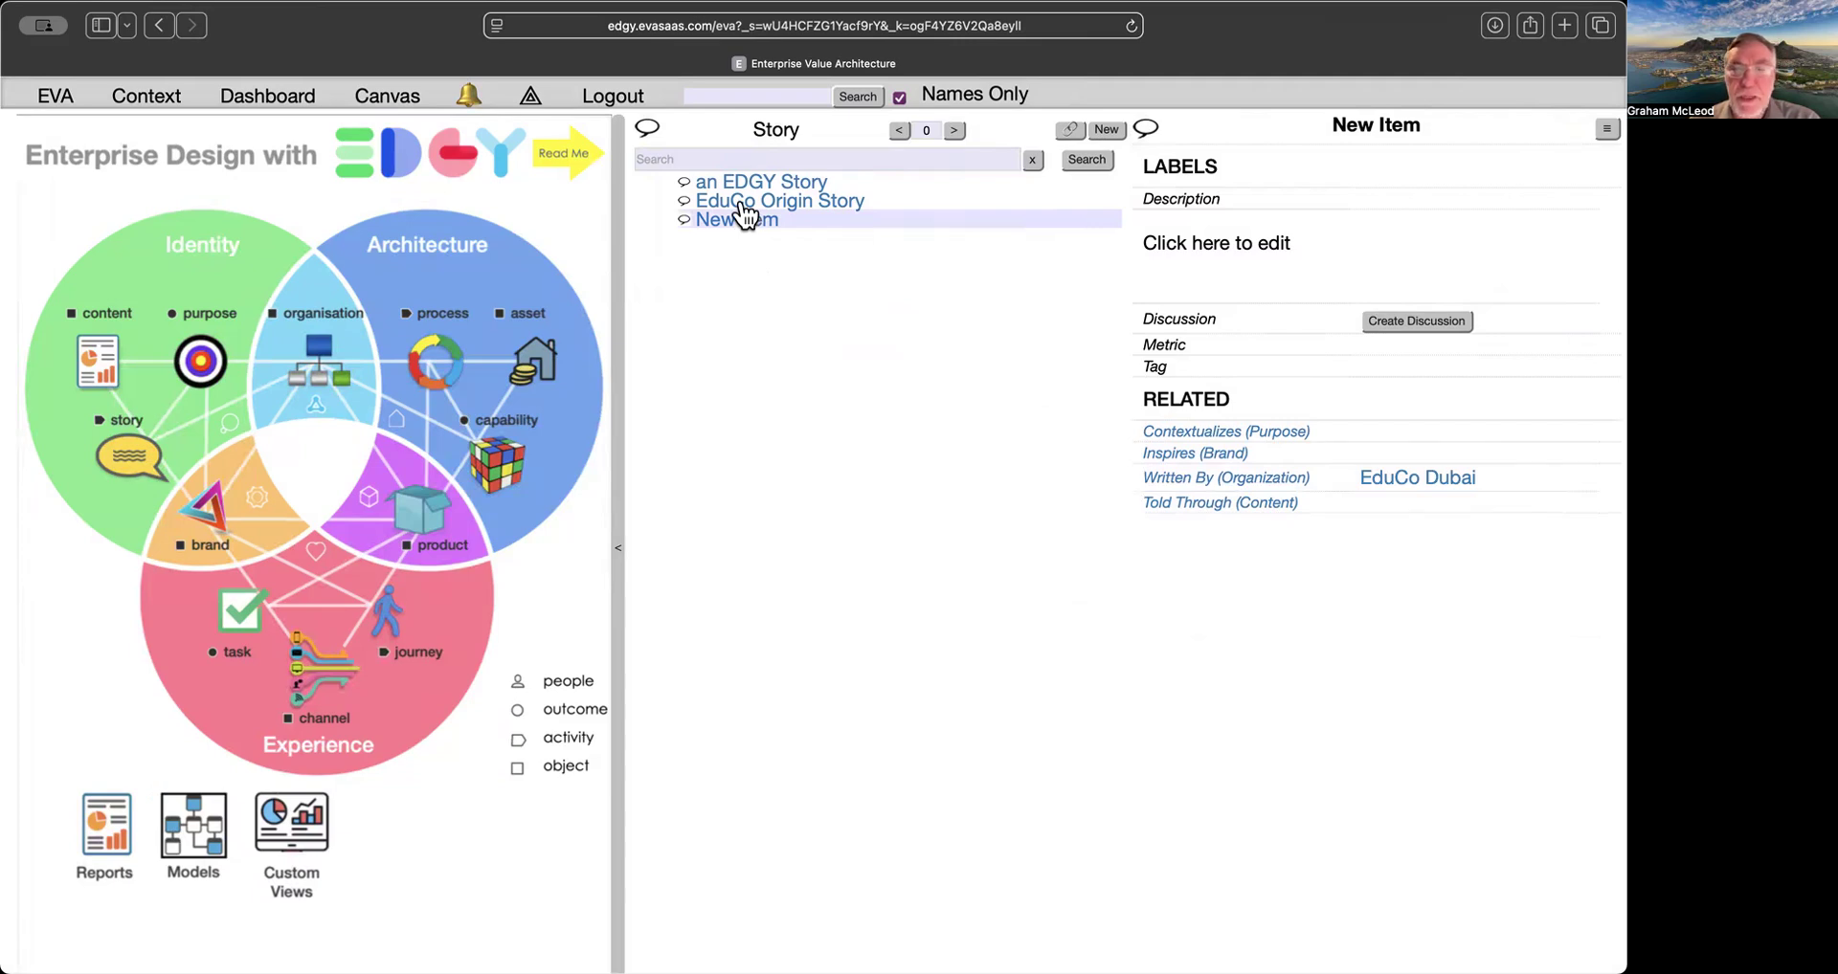
View the details of the EduCo Origin Story, and reopen the Contact Details artefact from the content list.
click(743, 205)
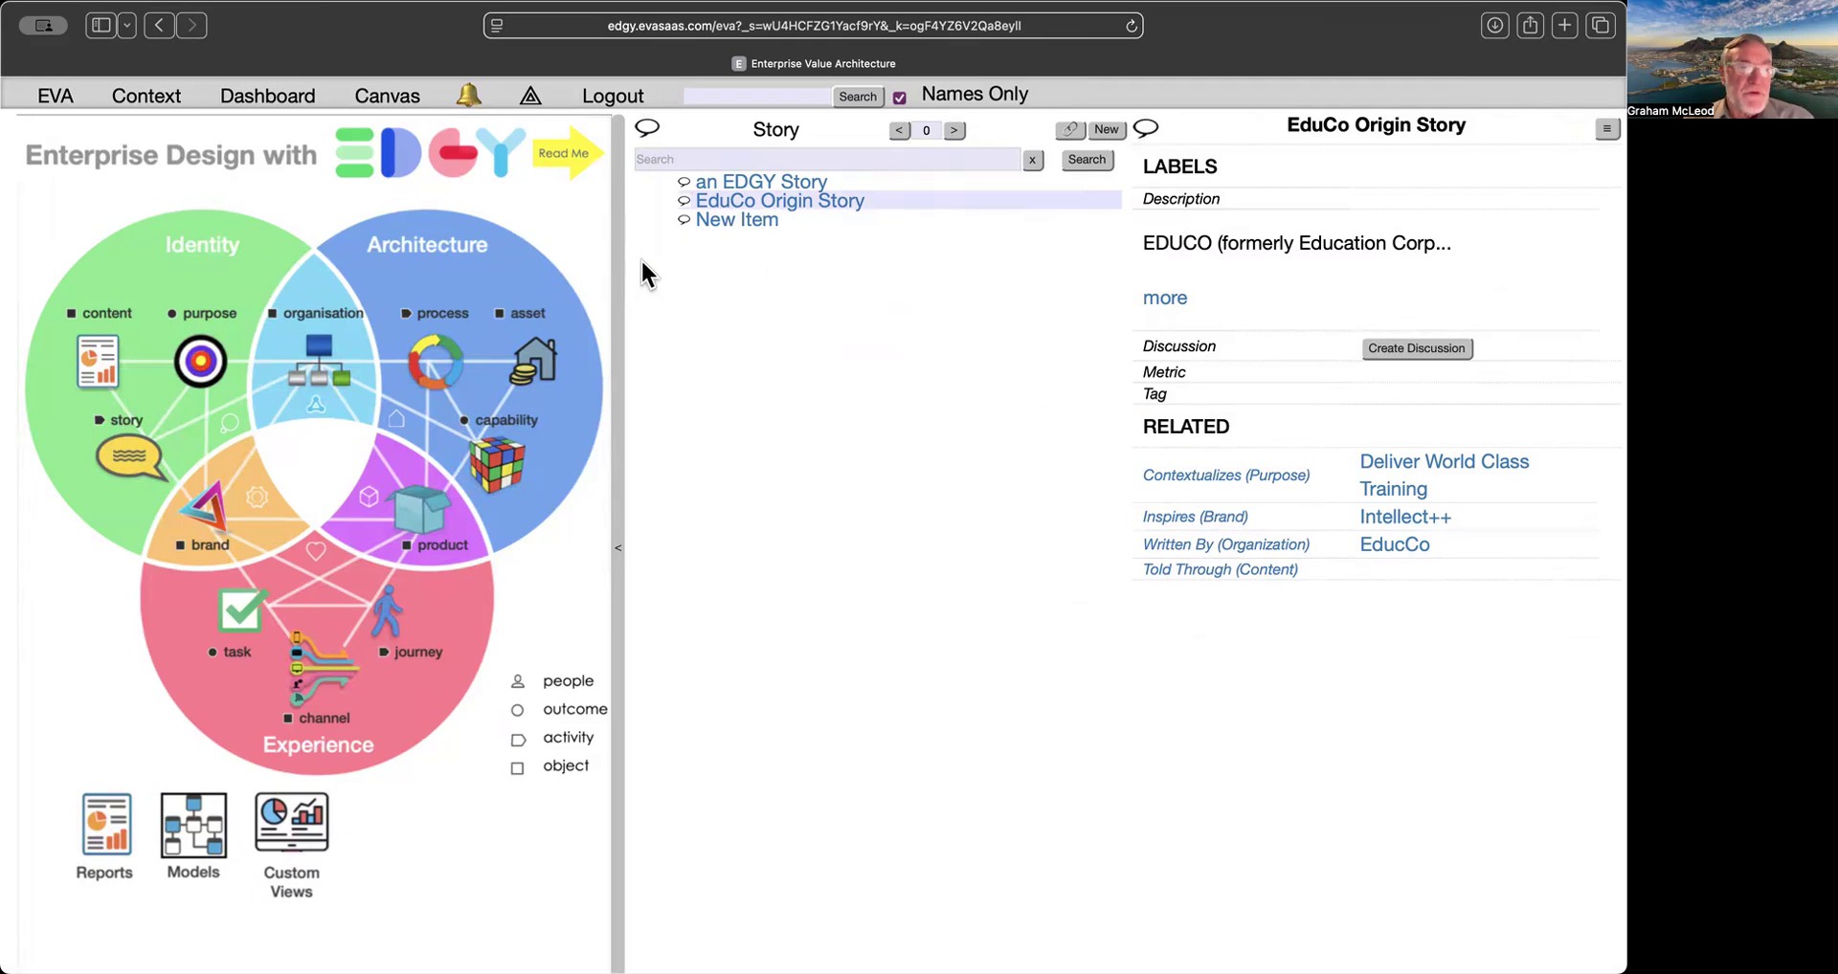
click(134, 442)
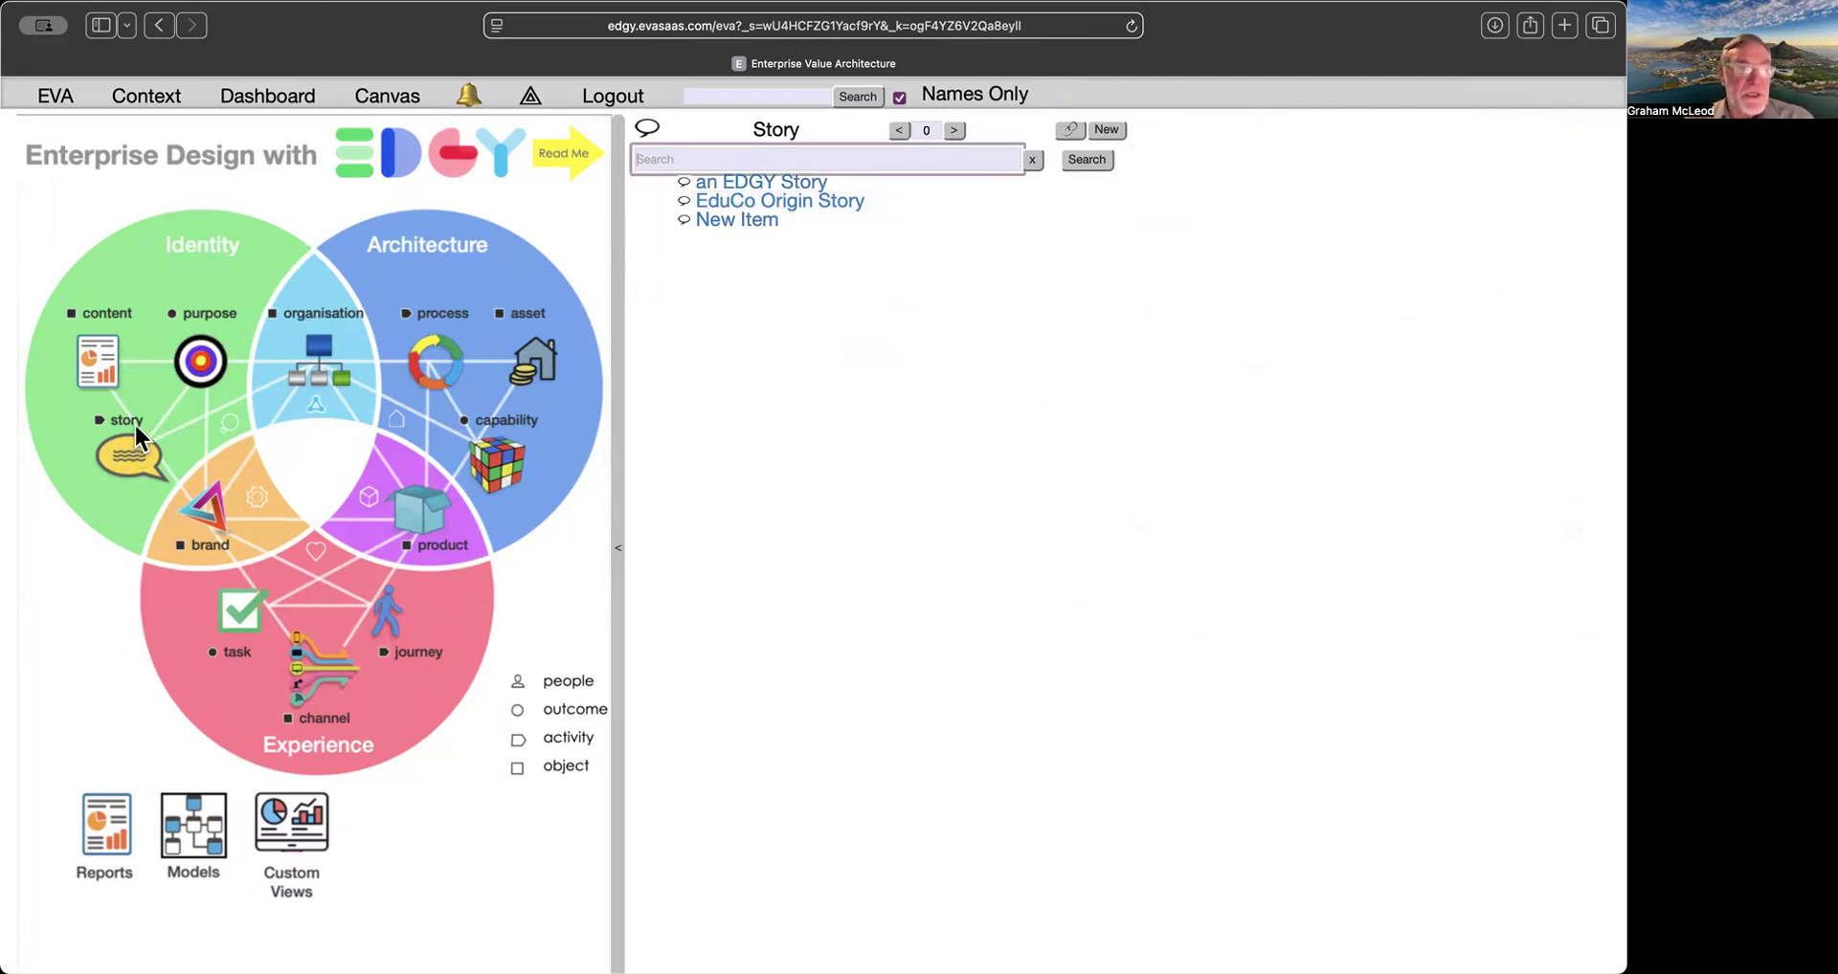
click(116, 370)
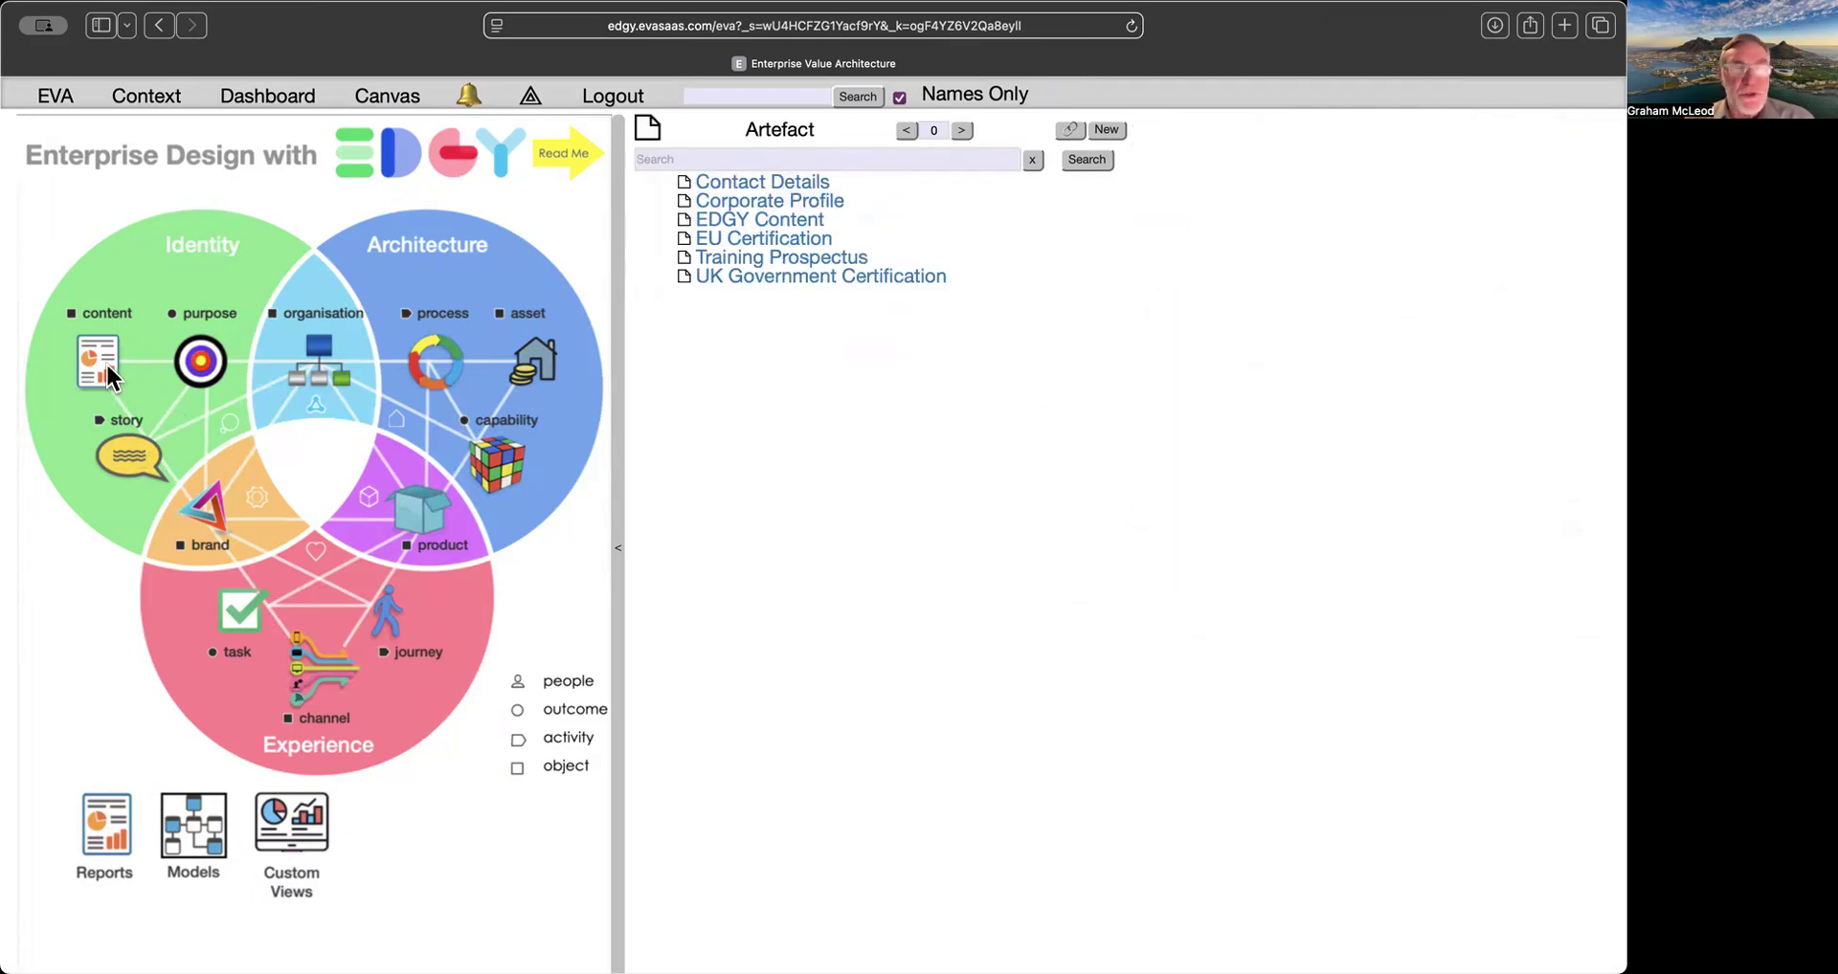
click(796, 186)
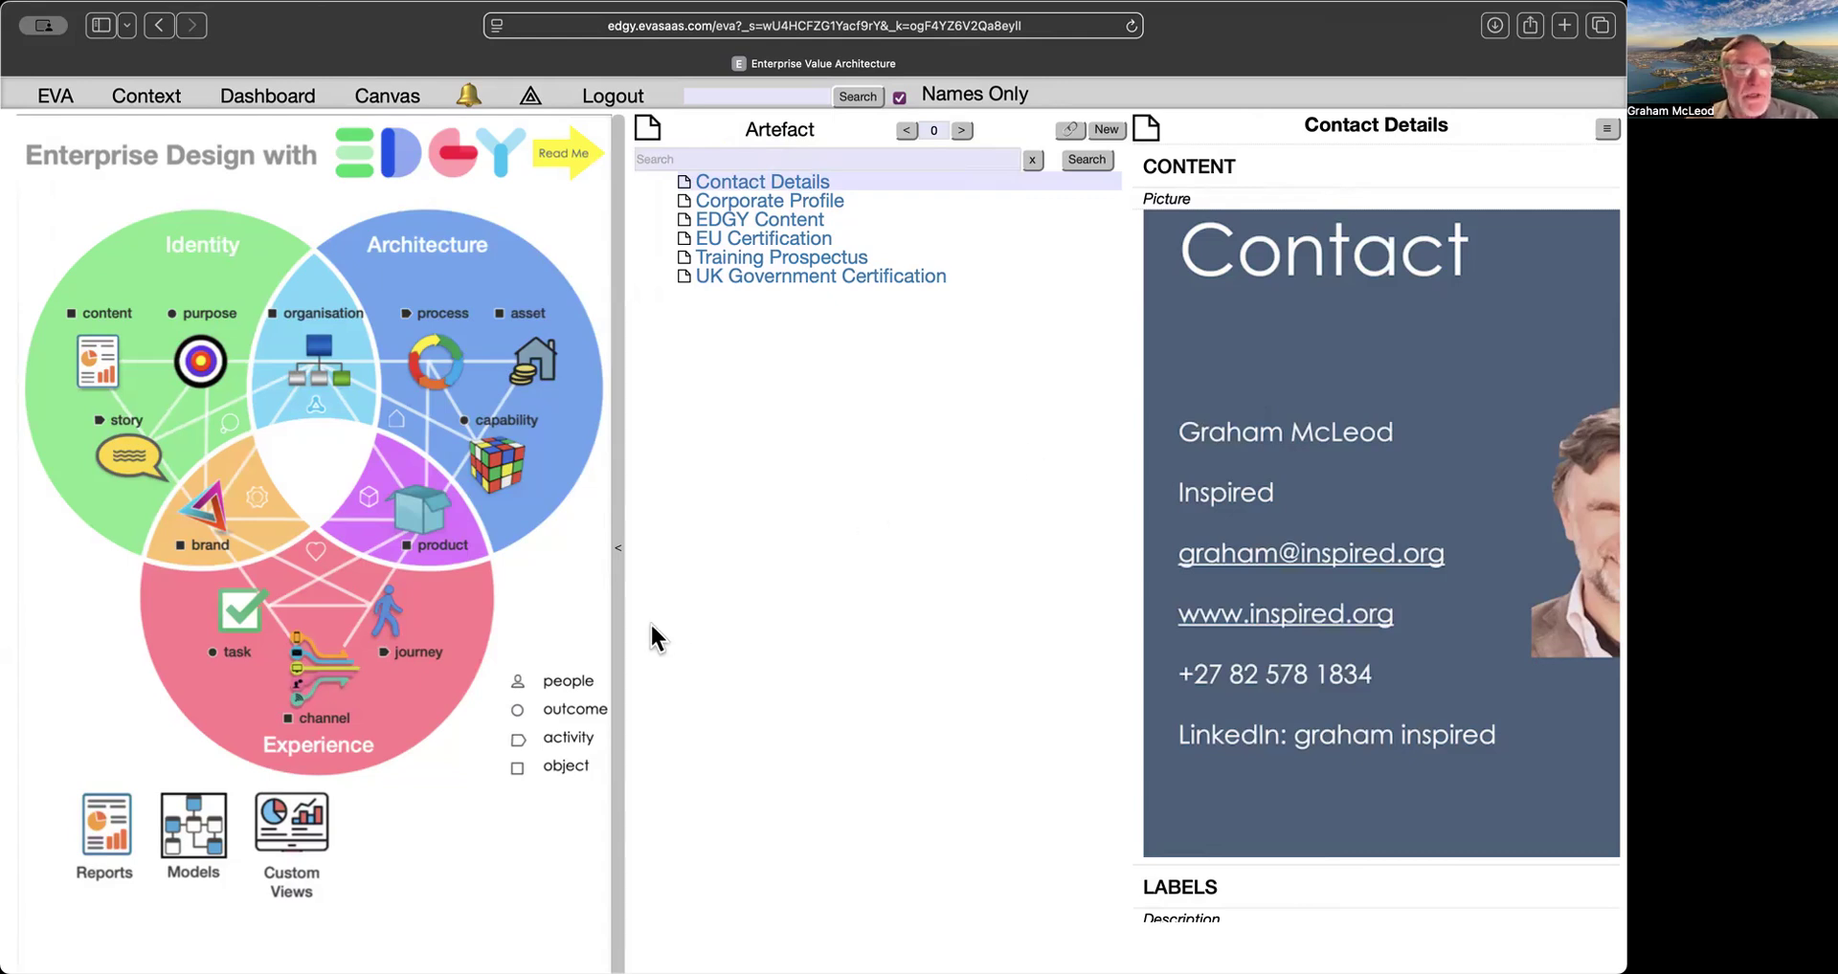
View the EDGY definition of the People base element, and open the EduCo Identity canvas to look over its sections.
click(564, 684)
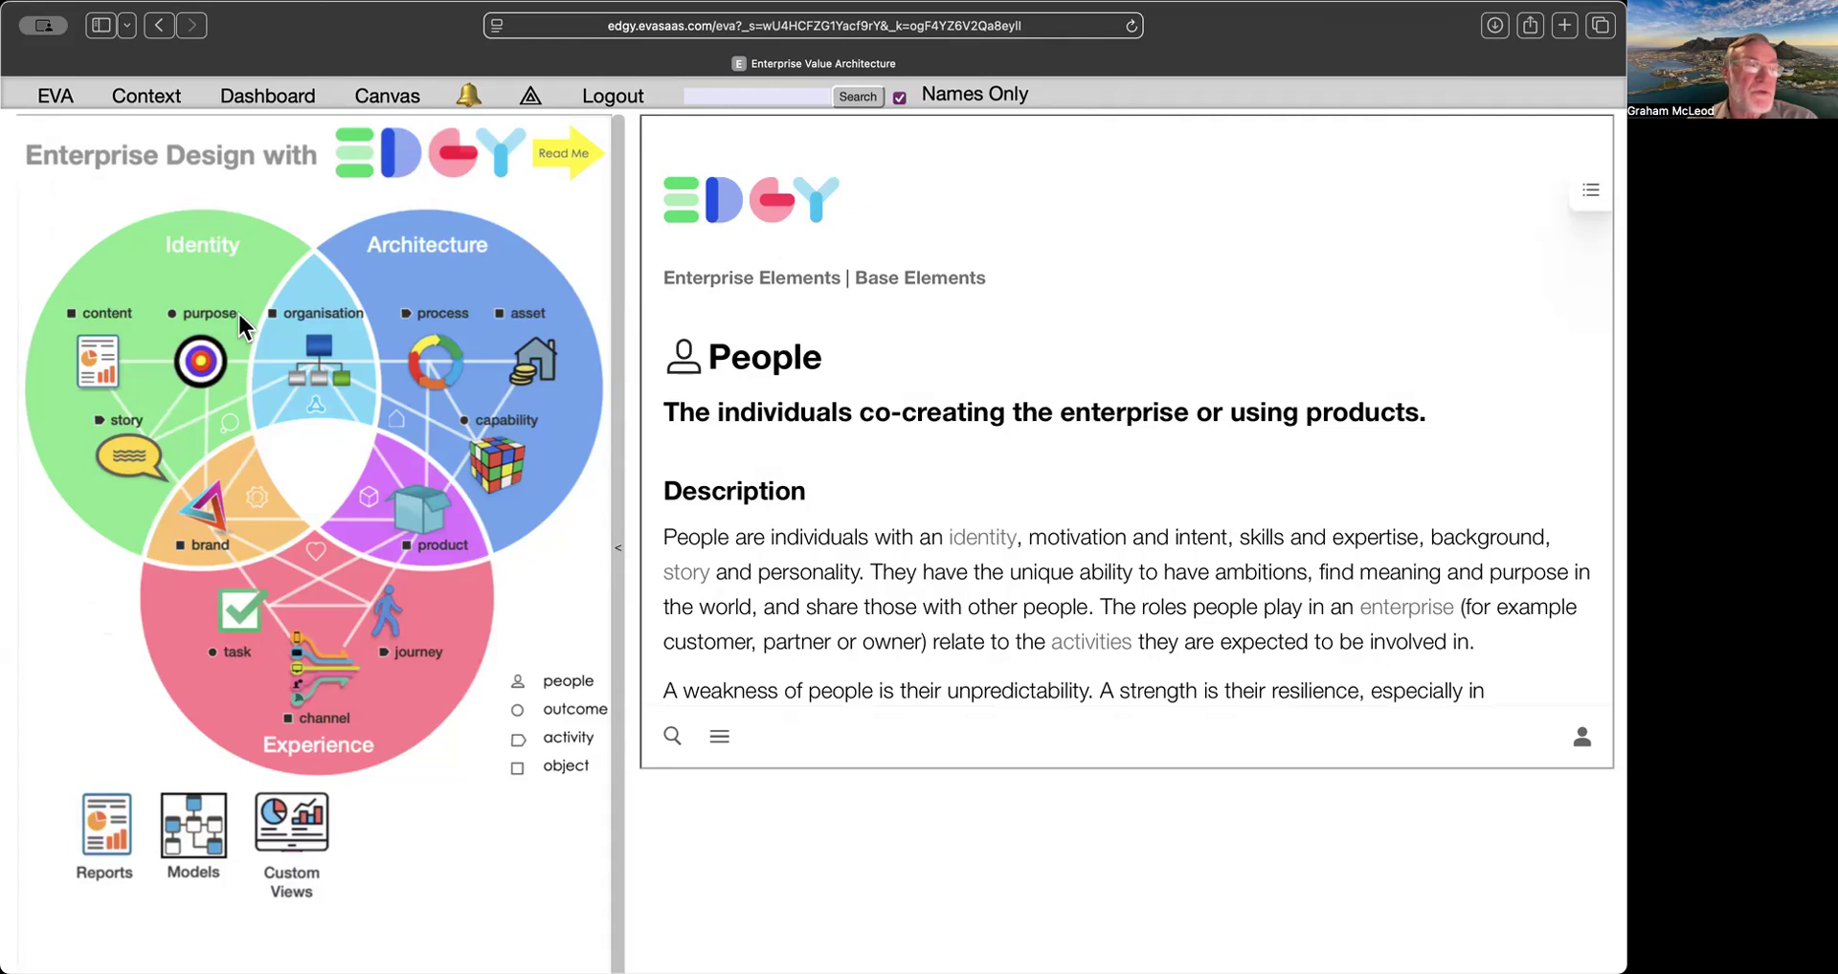
click(198, 242)
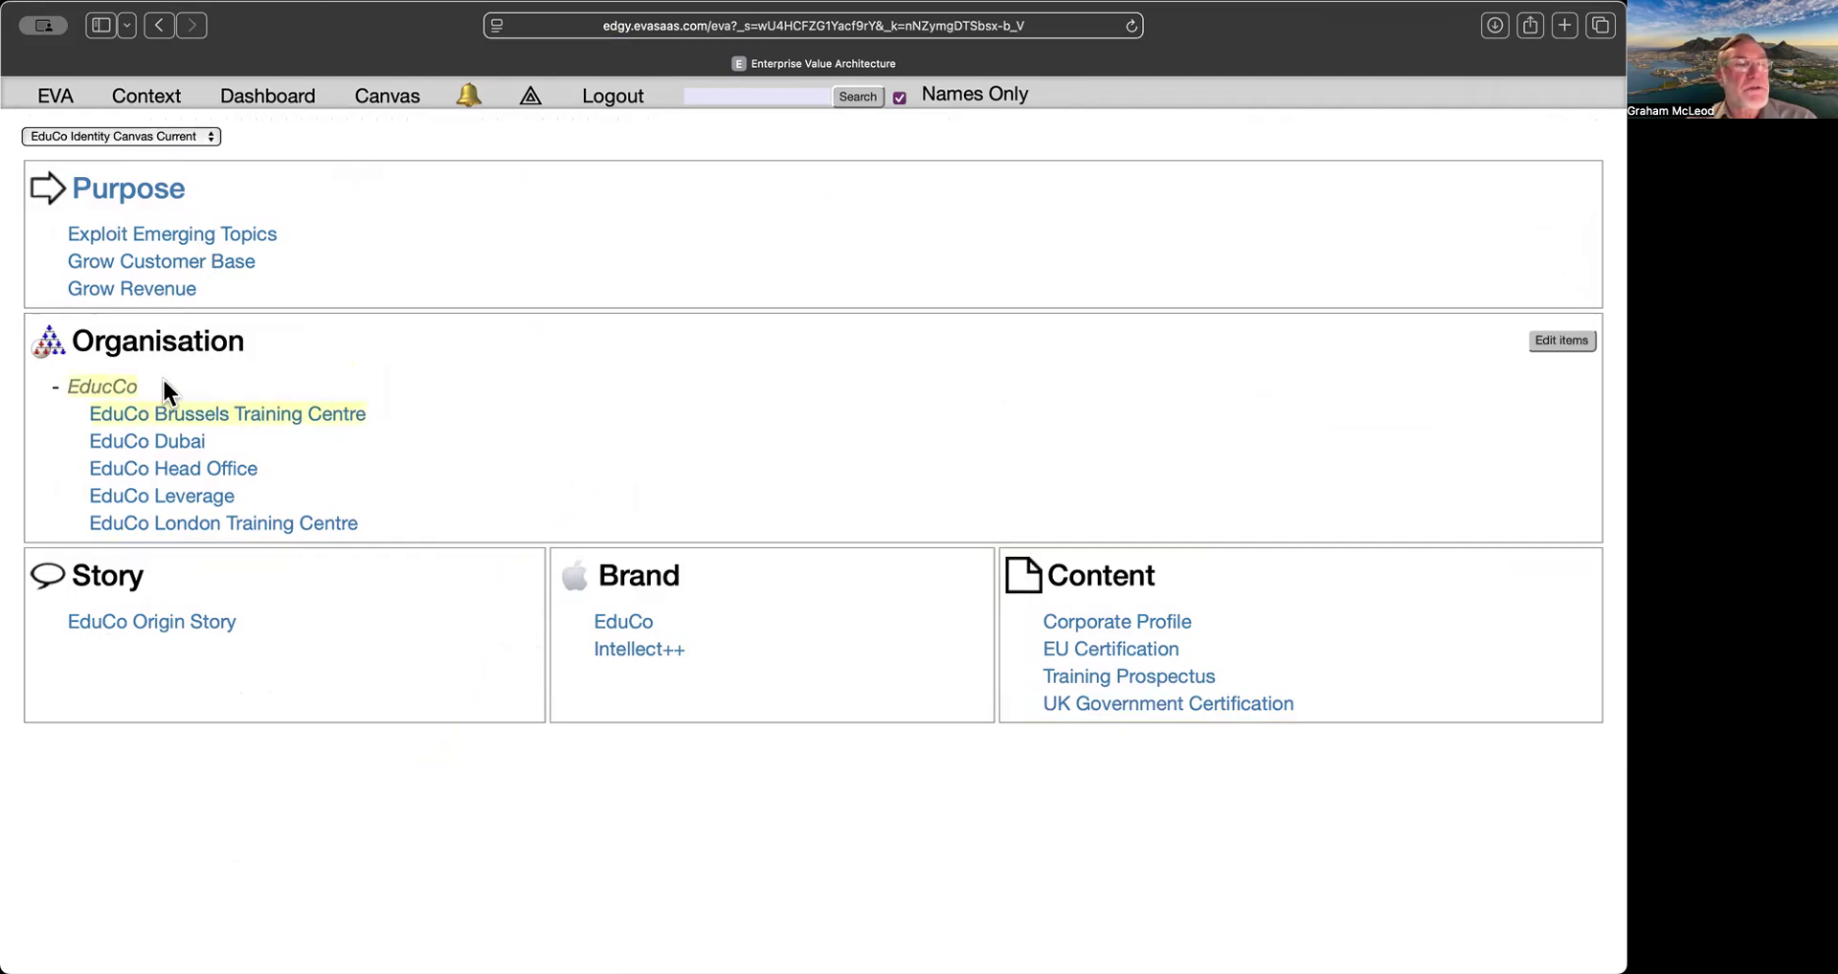
mouse_move(740, 633)
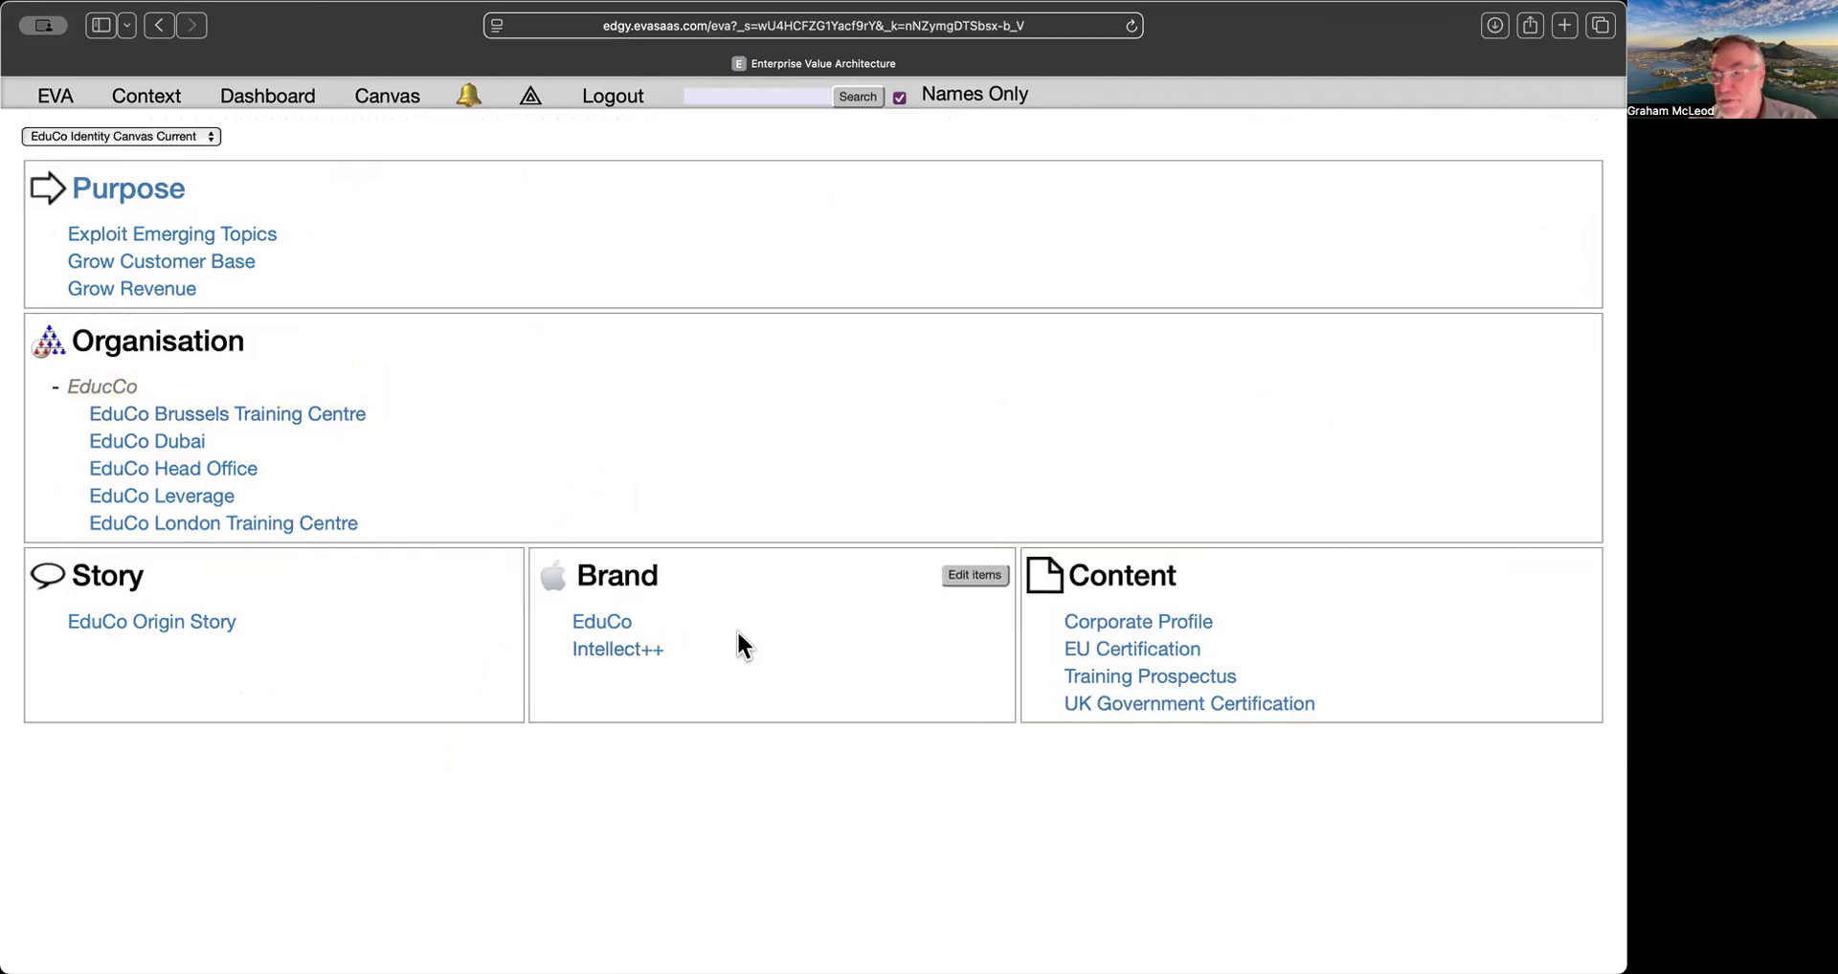
mouse_move(174, 244)
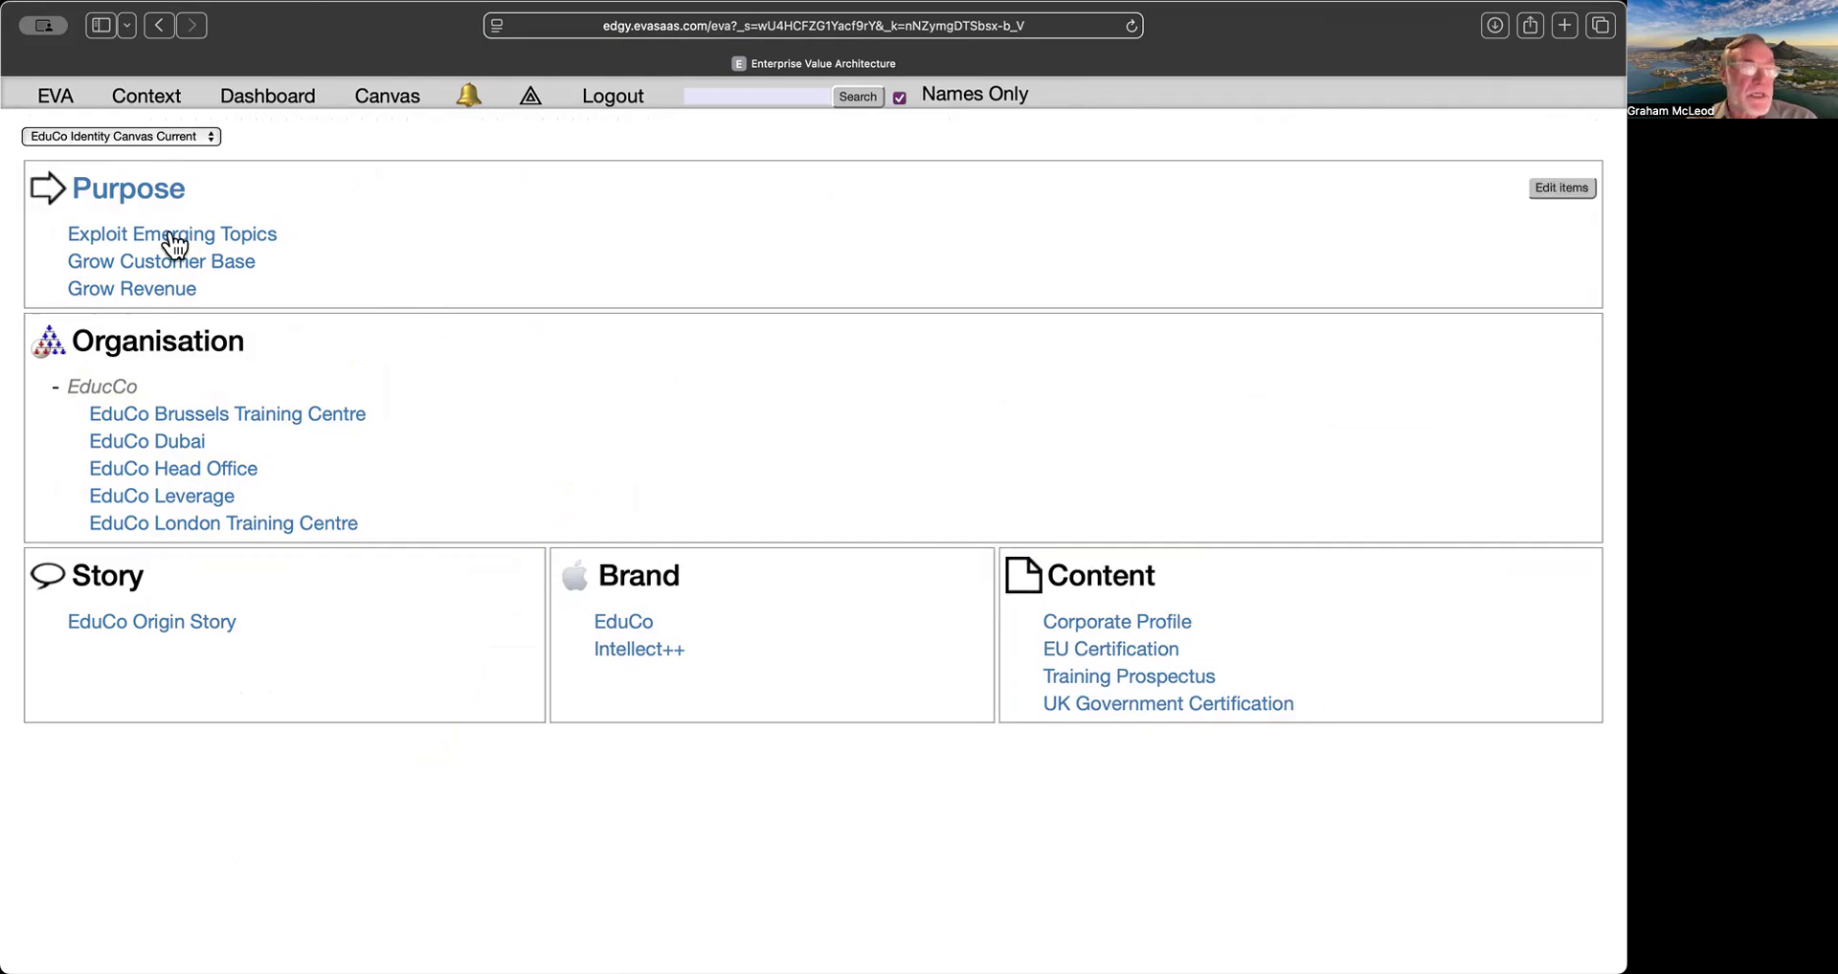
View the details of the Exploit Emerging Topics purpose, and look over the motivation items that can be included in the Identity canvas.
click(173, 239)
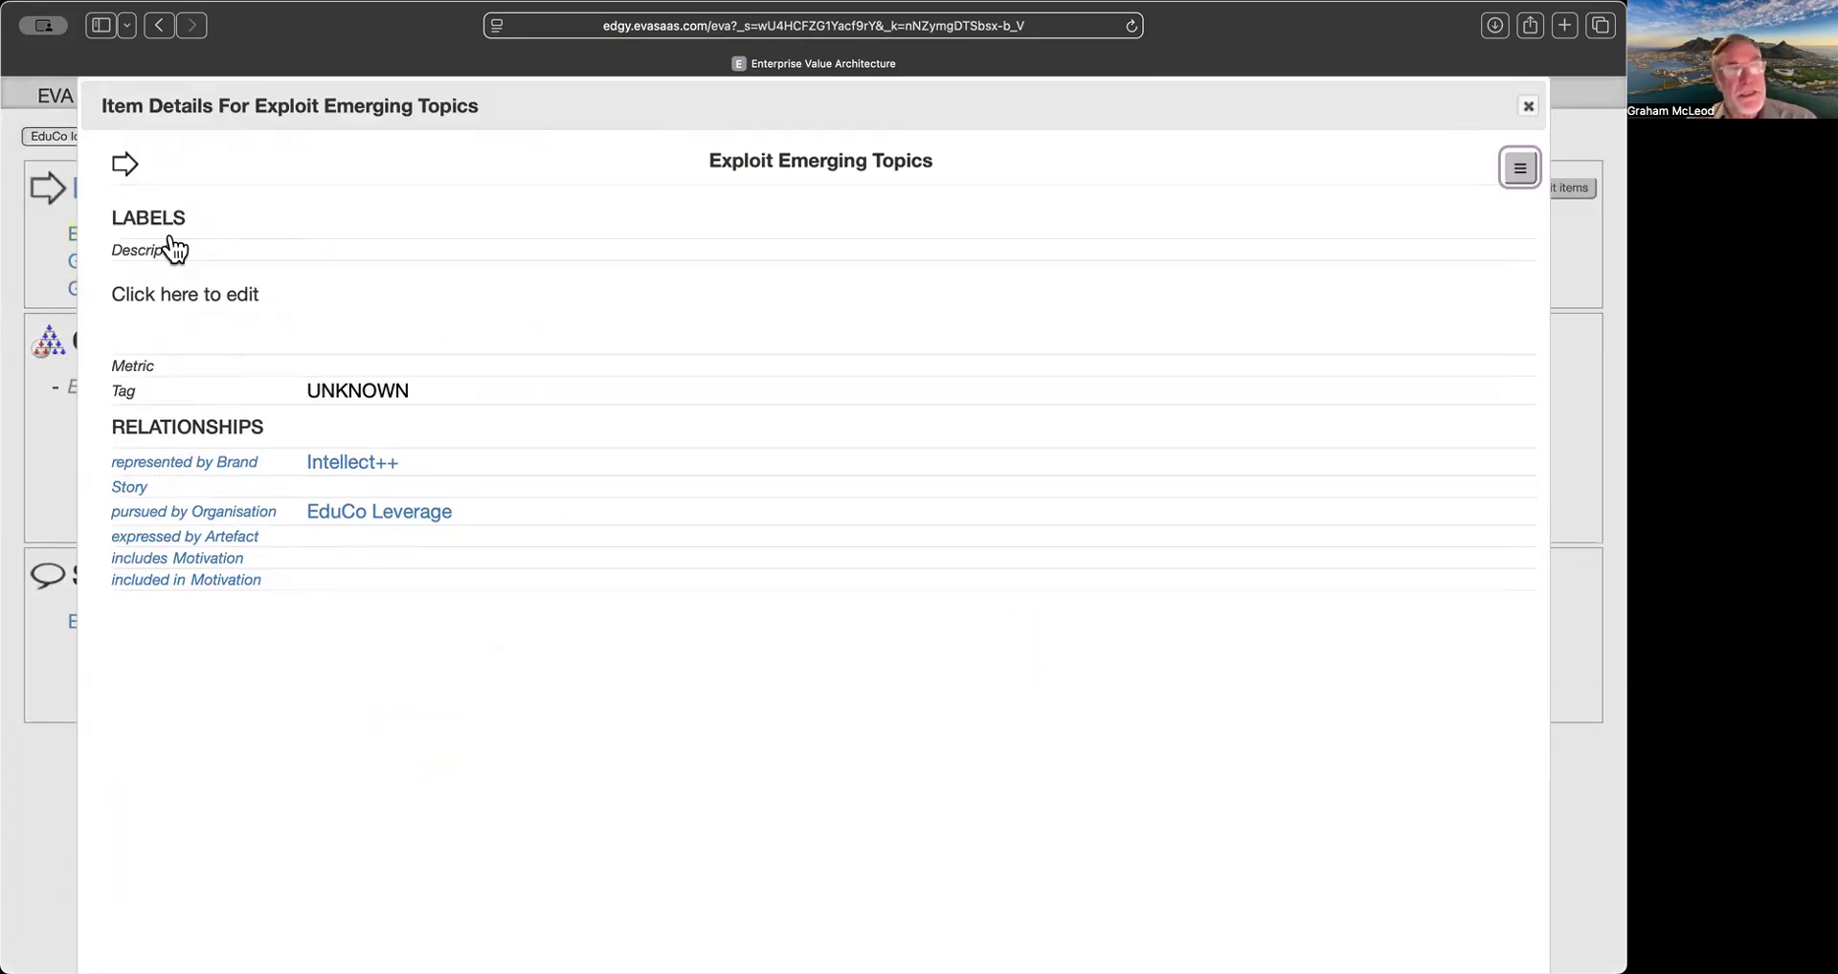
click(1527, 106)
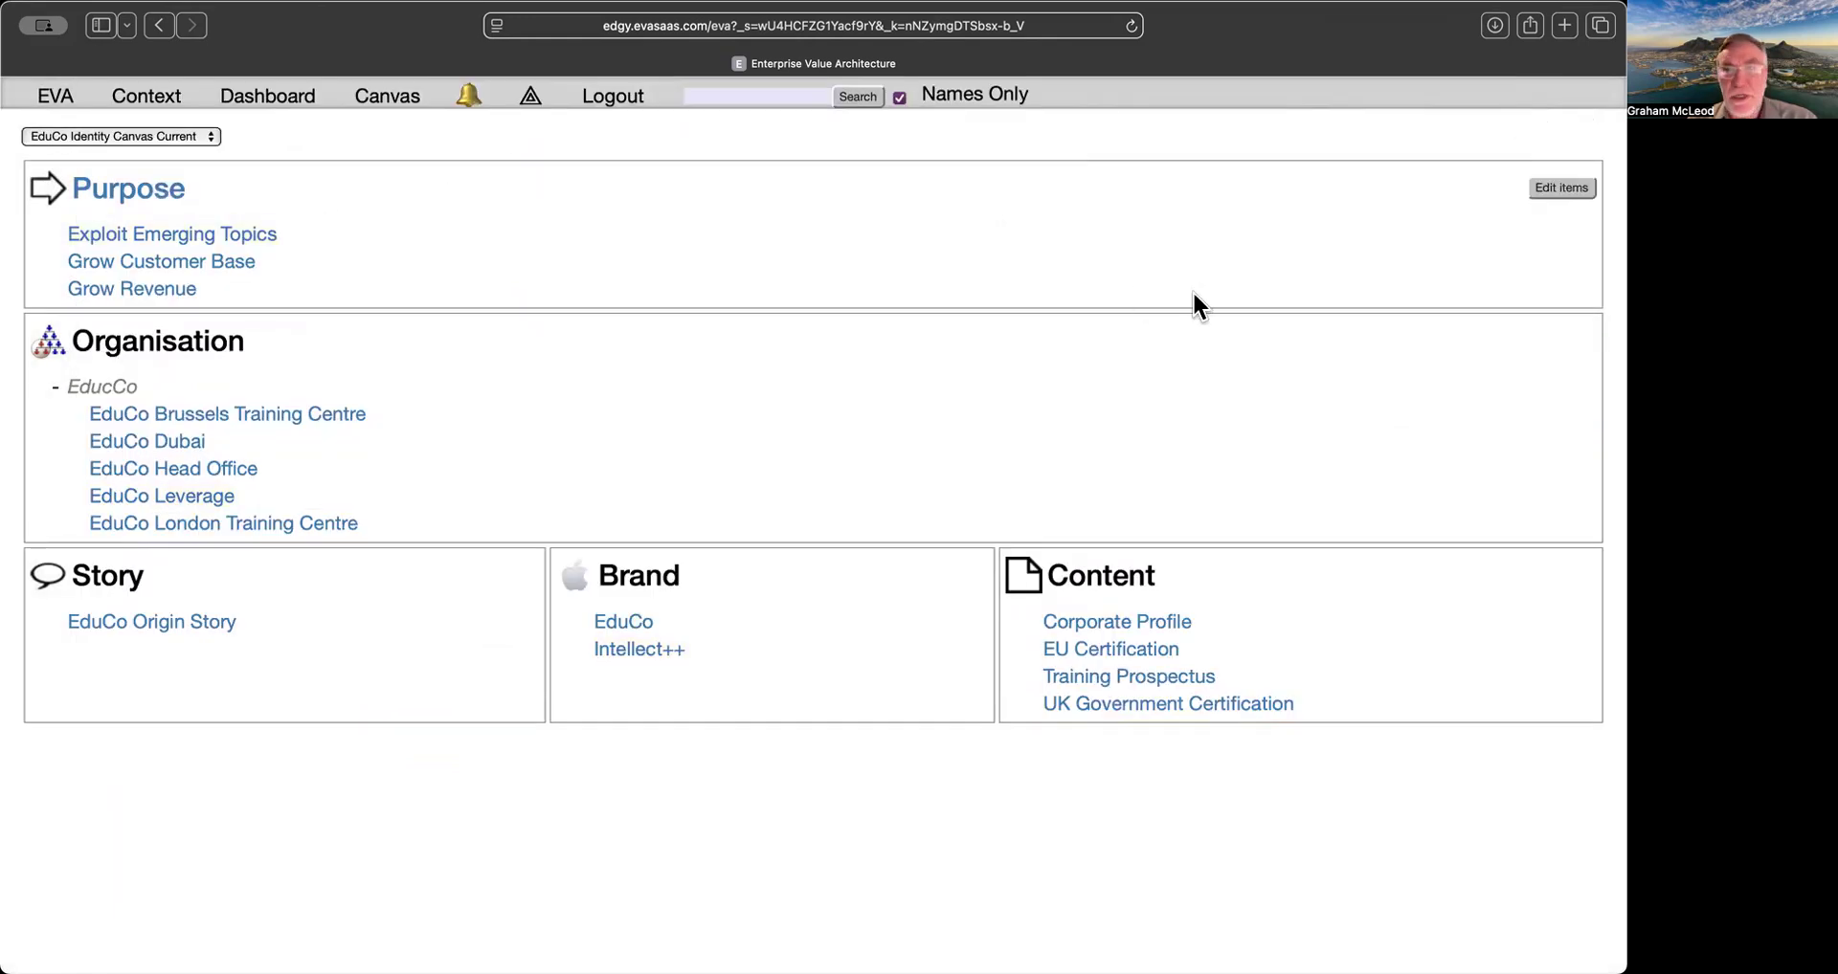
click(1561, 189)
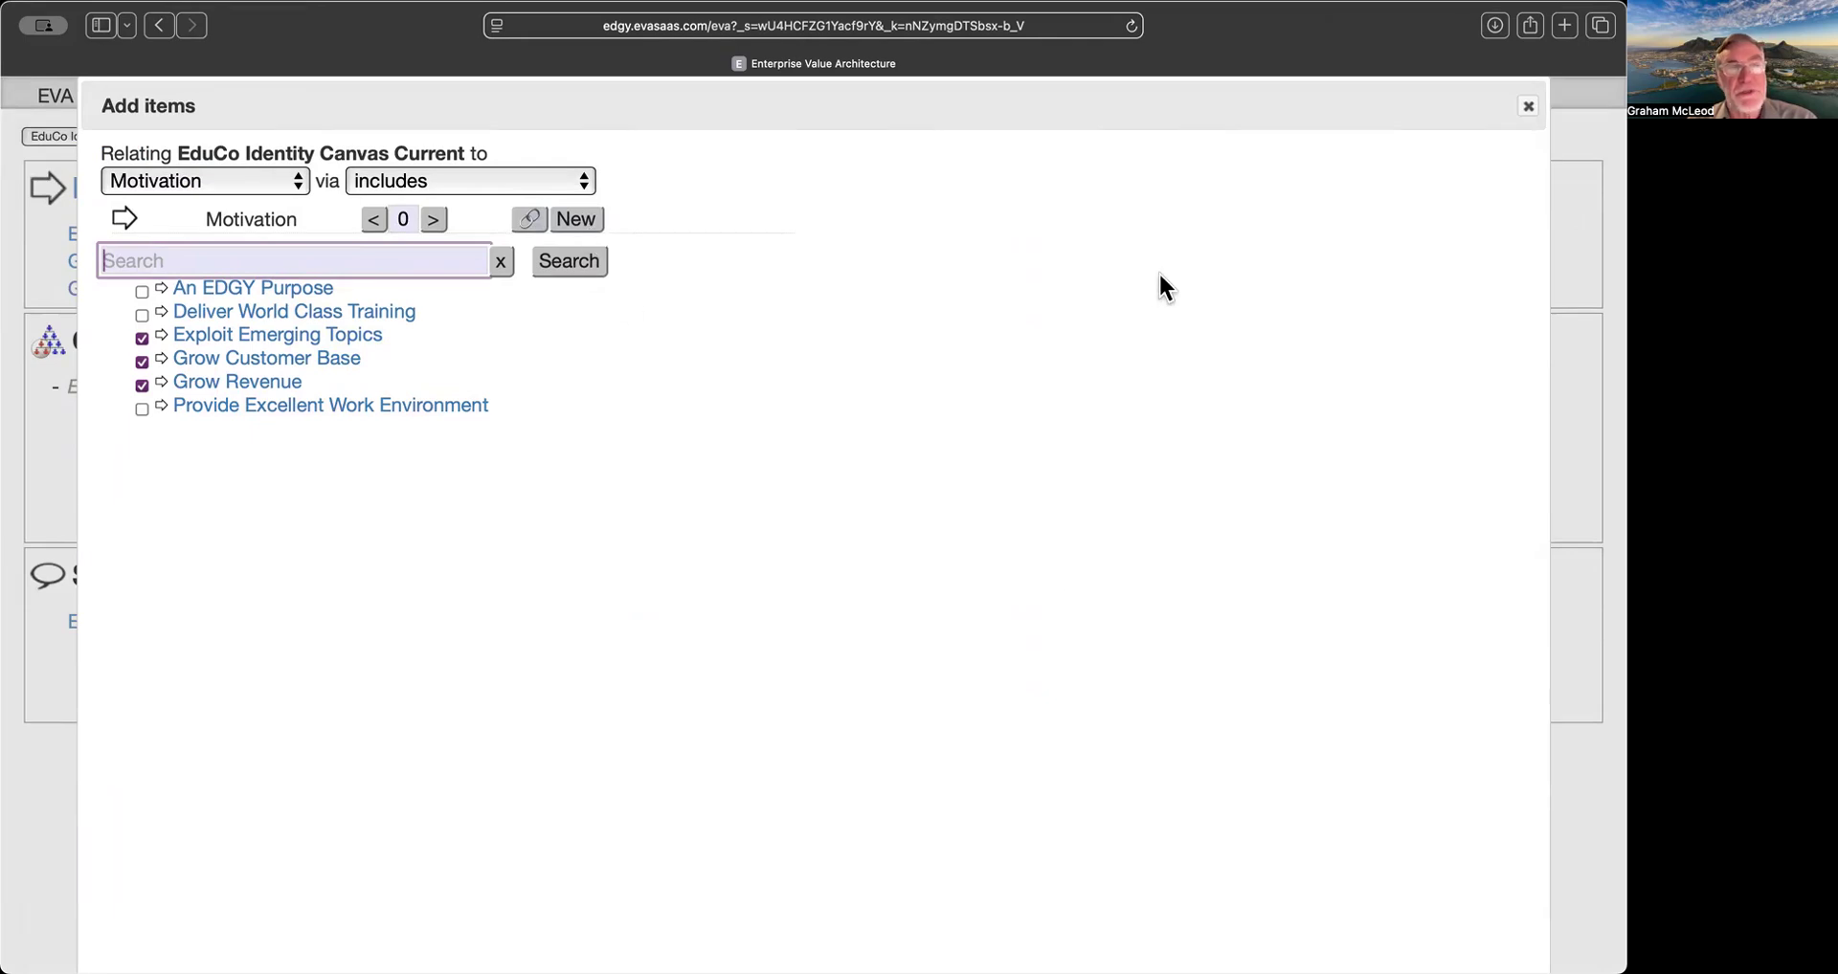
click(1528, 108)
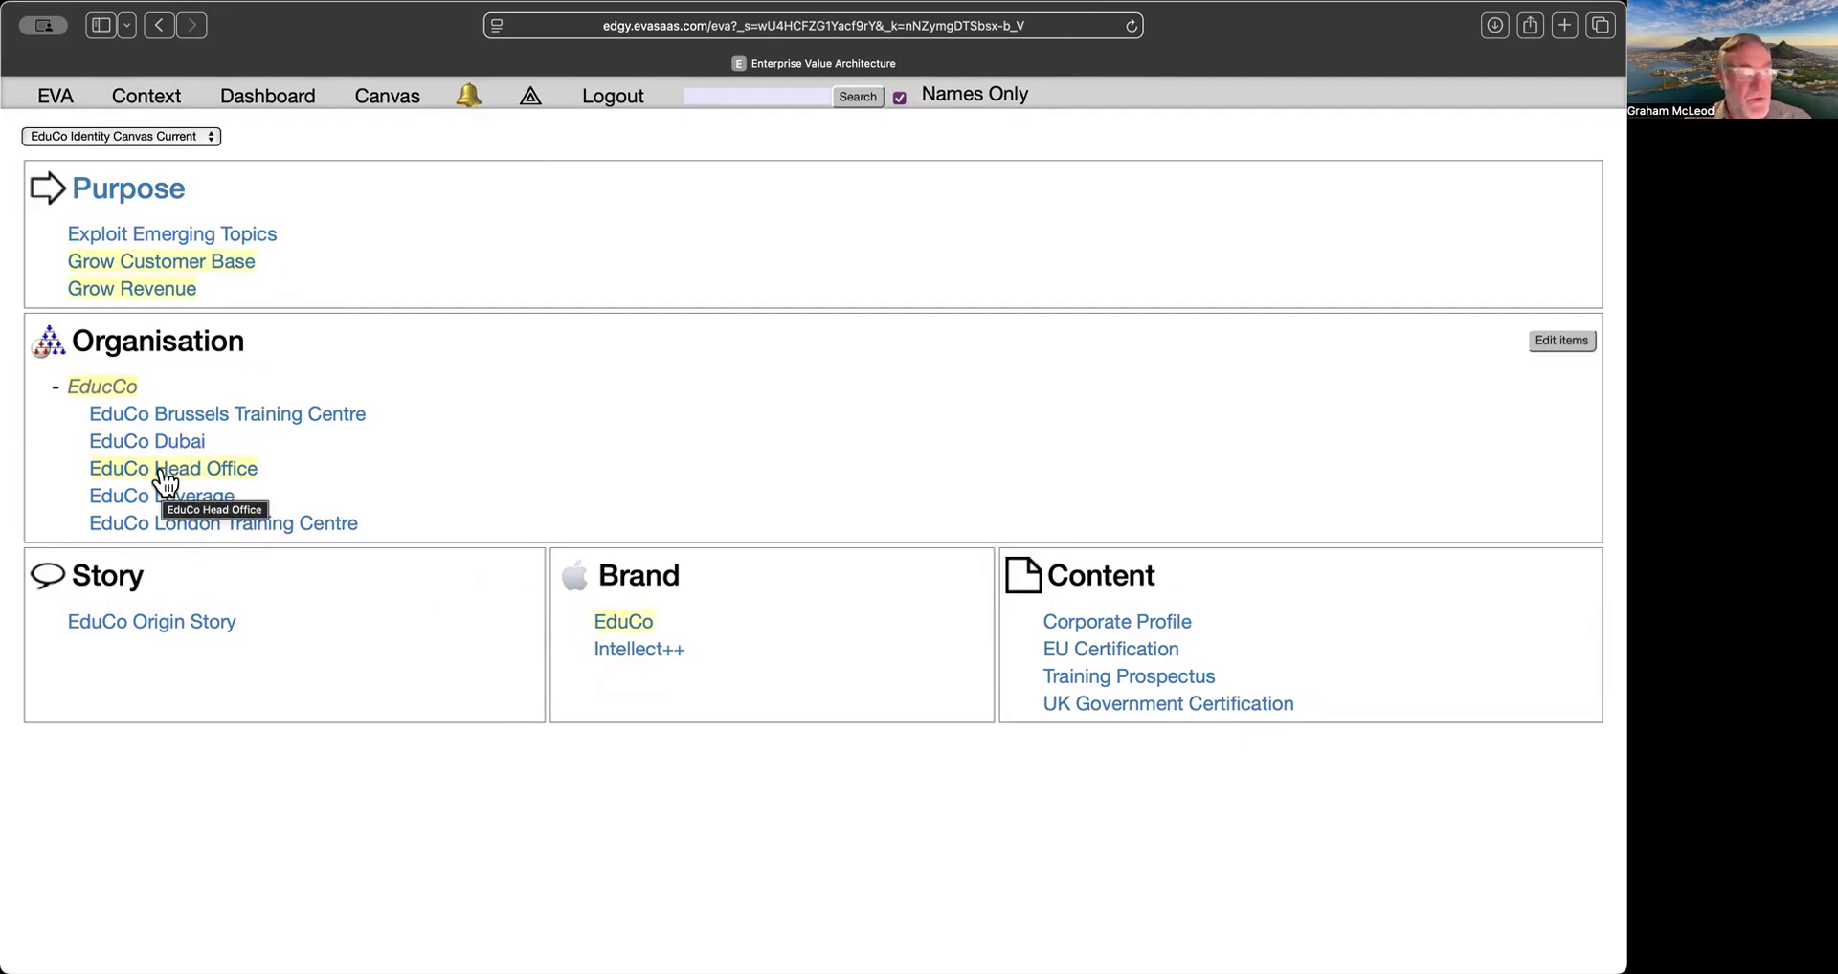
Check which relationships are allowed between EduCo Head Office and Training Prospectus, and between EduCo Origin Story and EducCo.
drag(161, 479, 1101, 680)
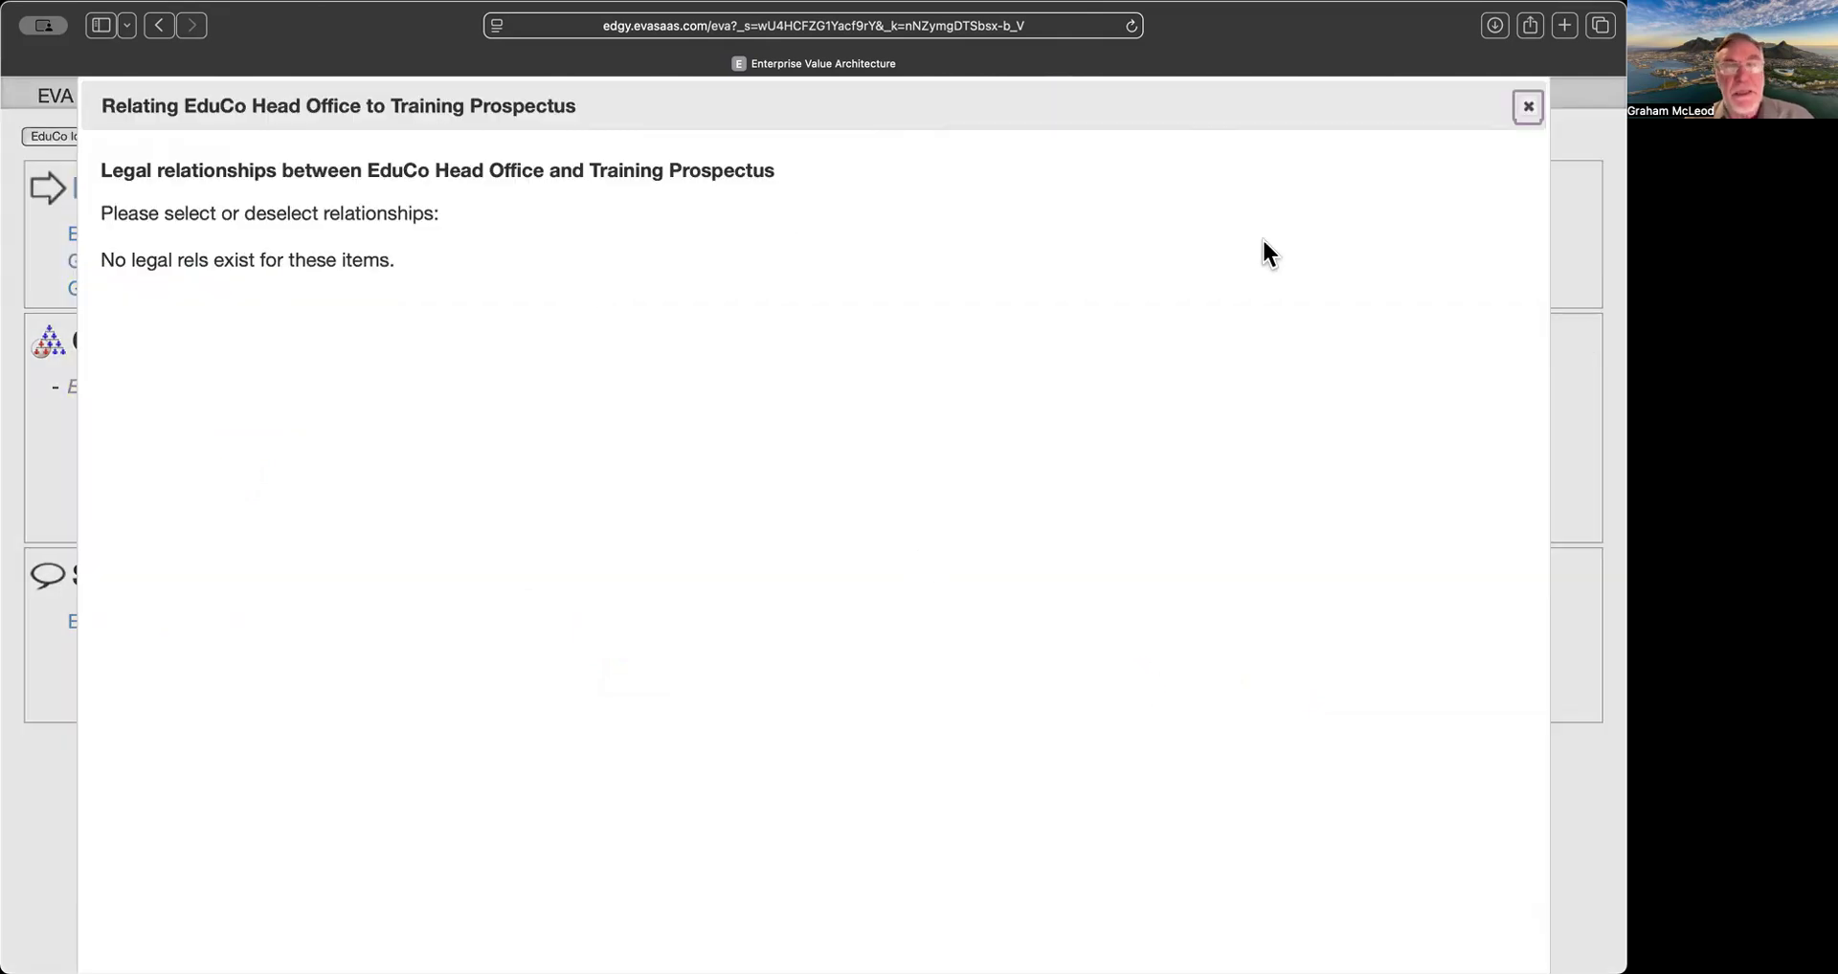
click(1529, 107)
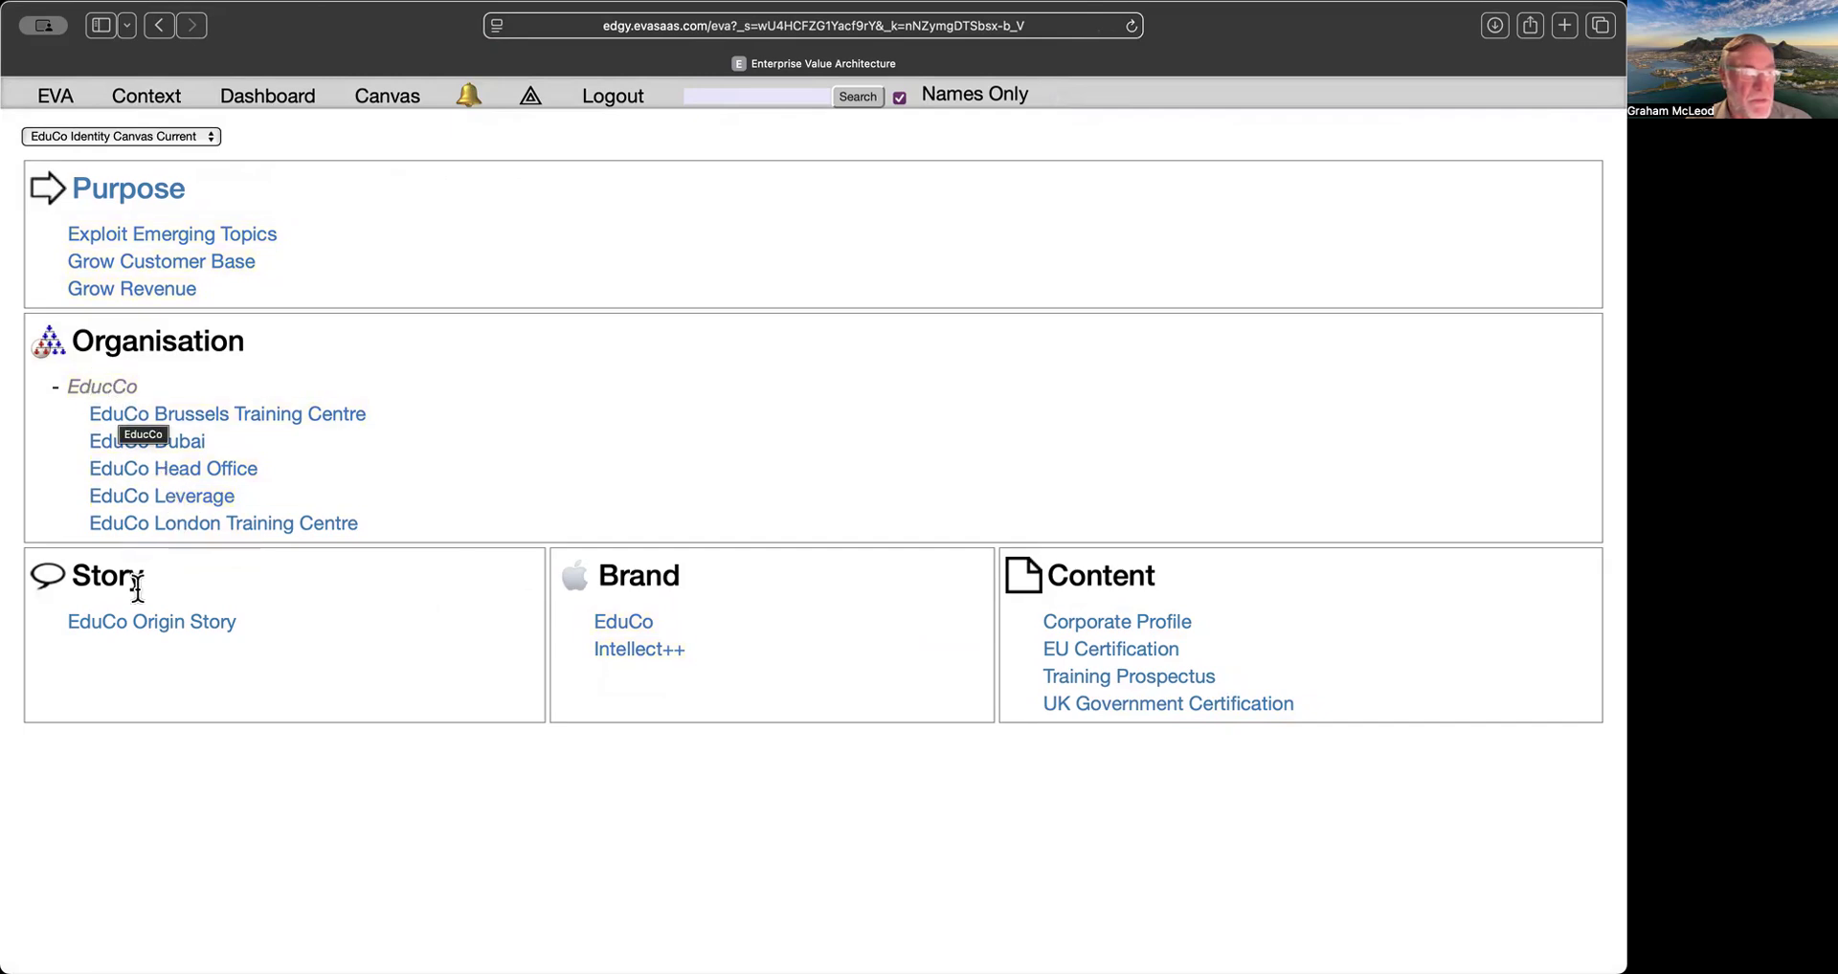
drag(151, 629, 107, 371)
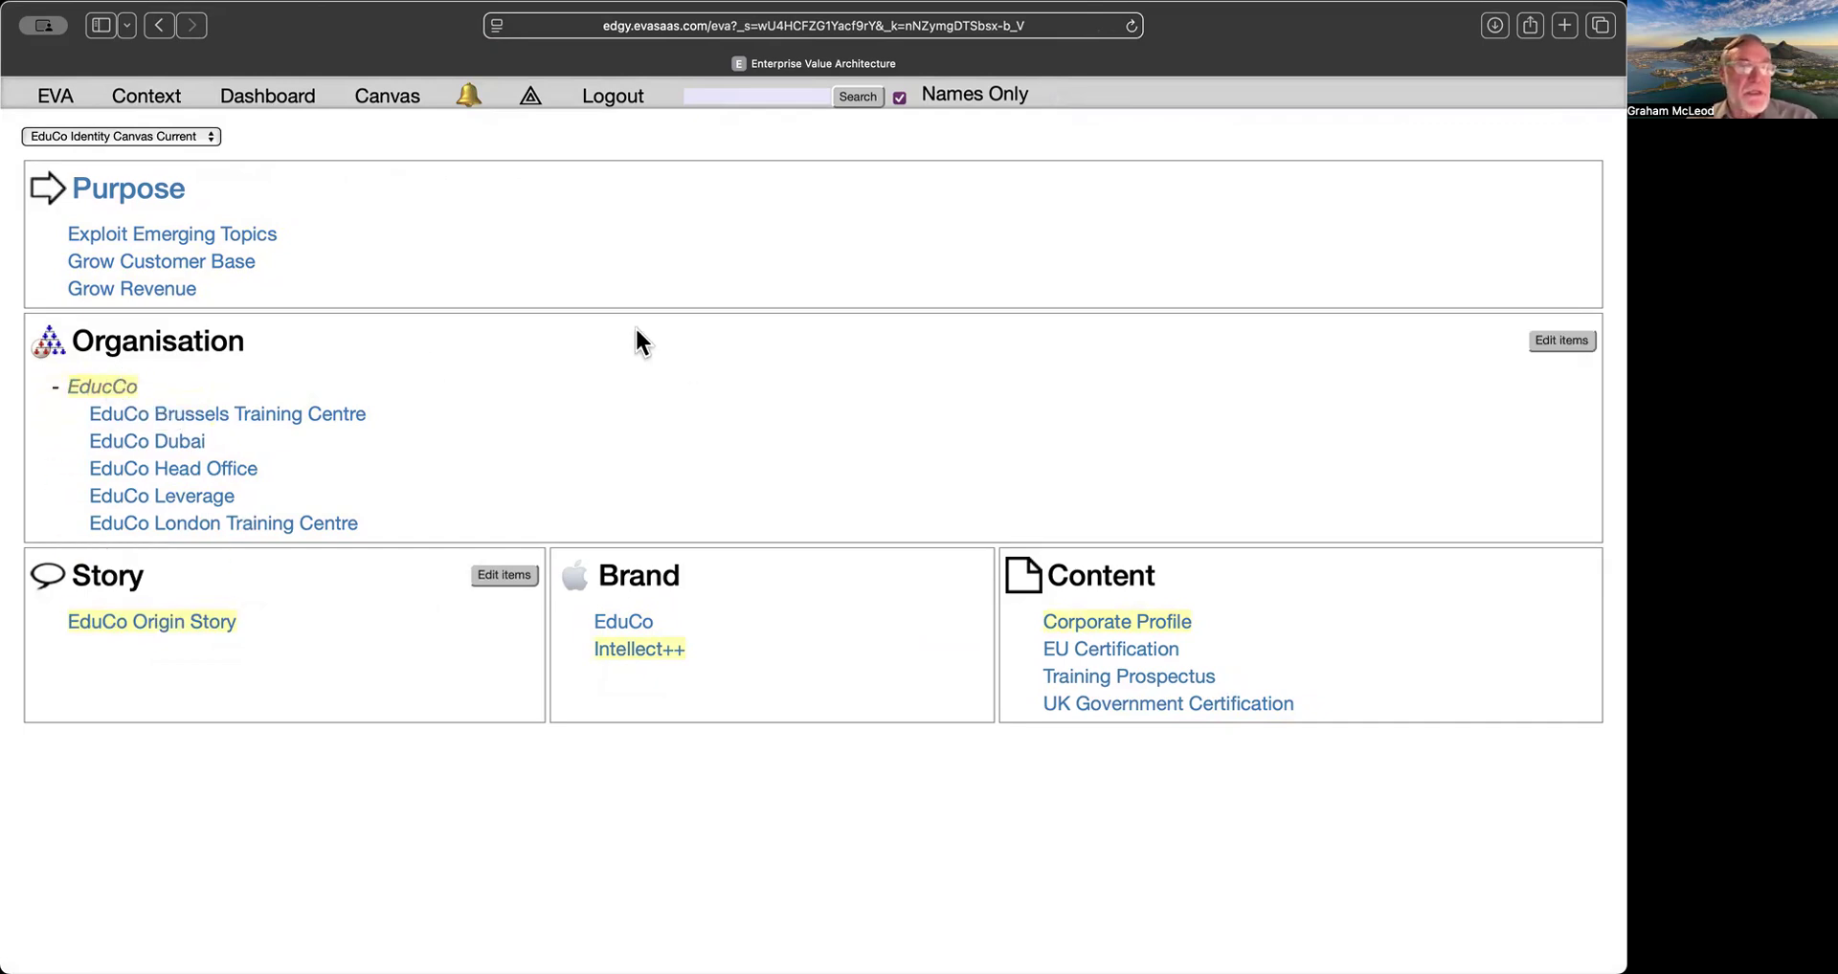
Open the EDGY Experience canvas "EduCo Experience Canvas Current" to look over its sections.
click(209, 140)
click(251, 146)
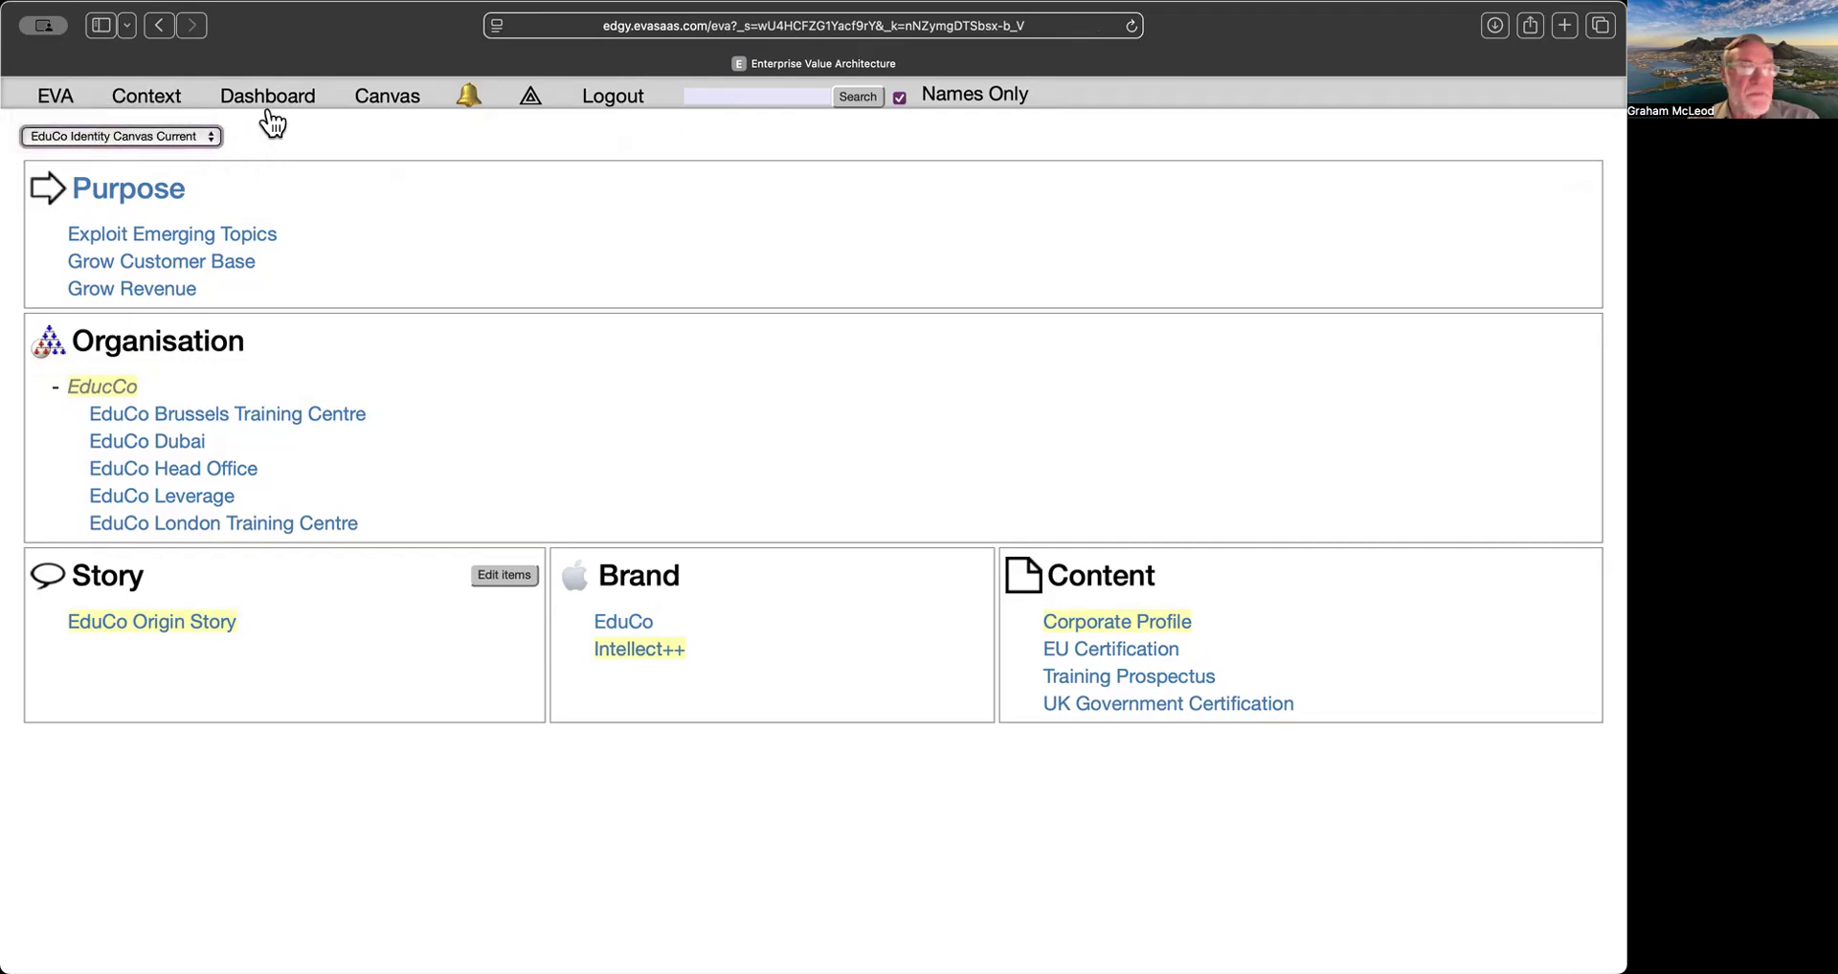
mouse_move(388, 107)
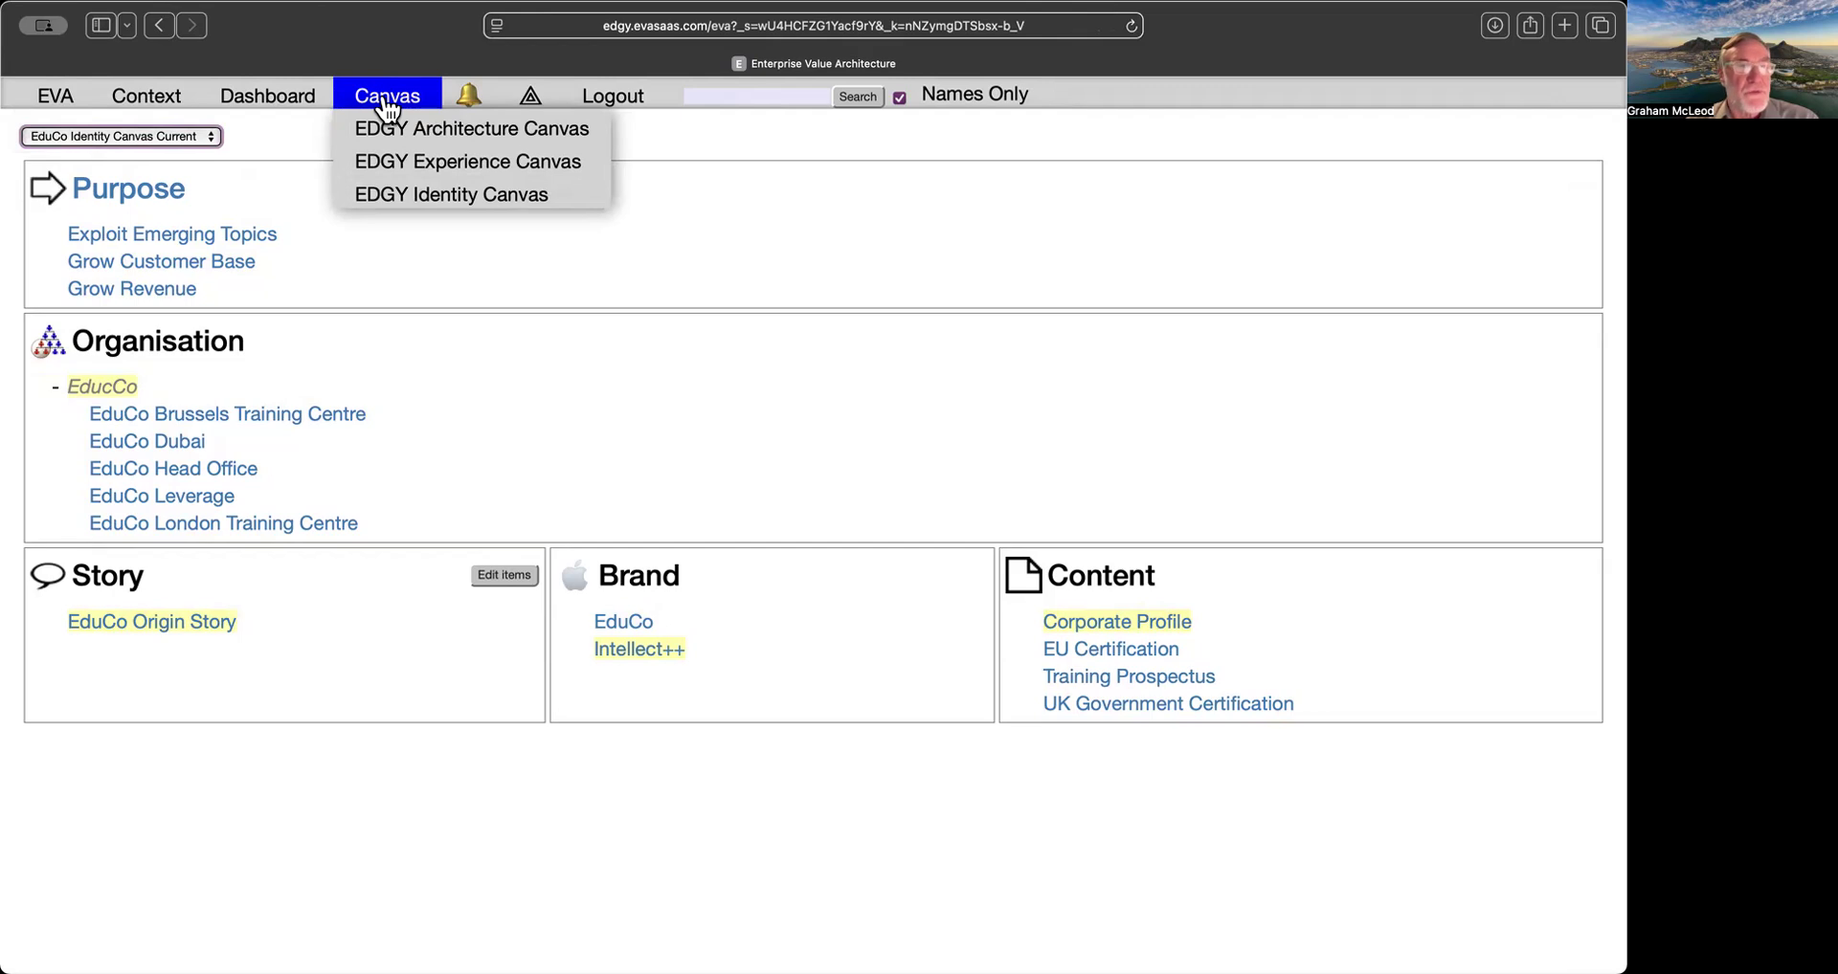
click(439, 173)
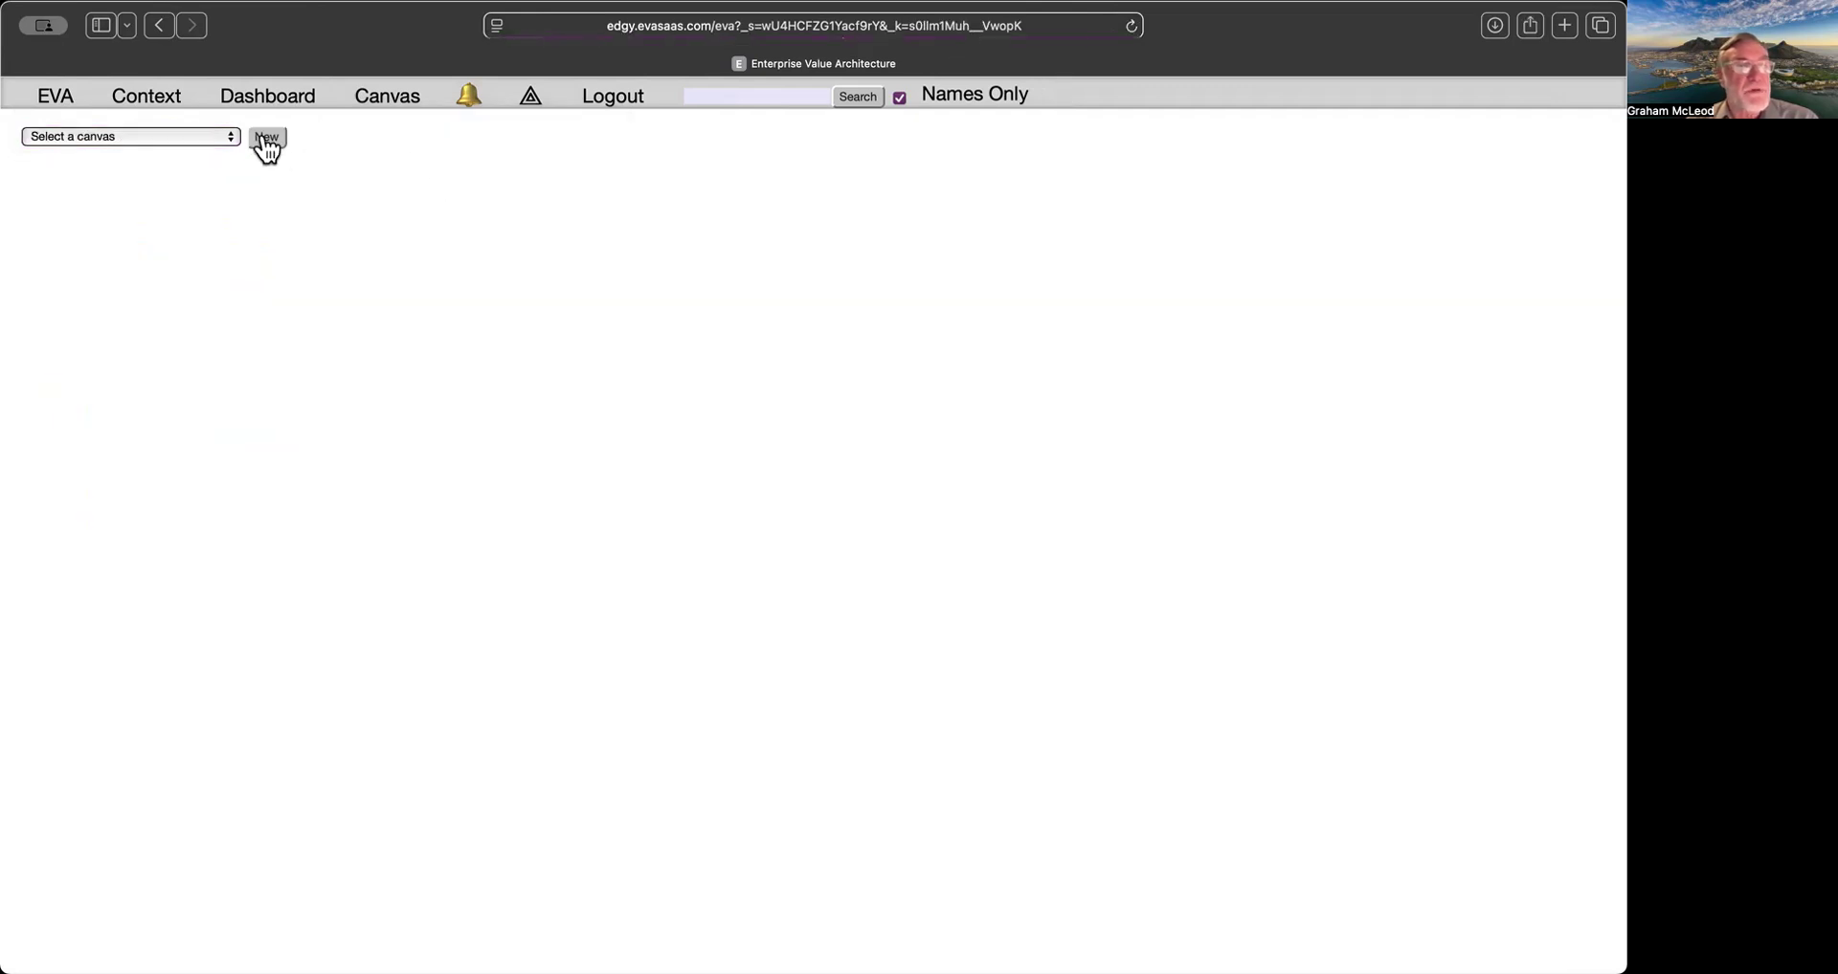
click(222, 132)
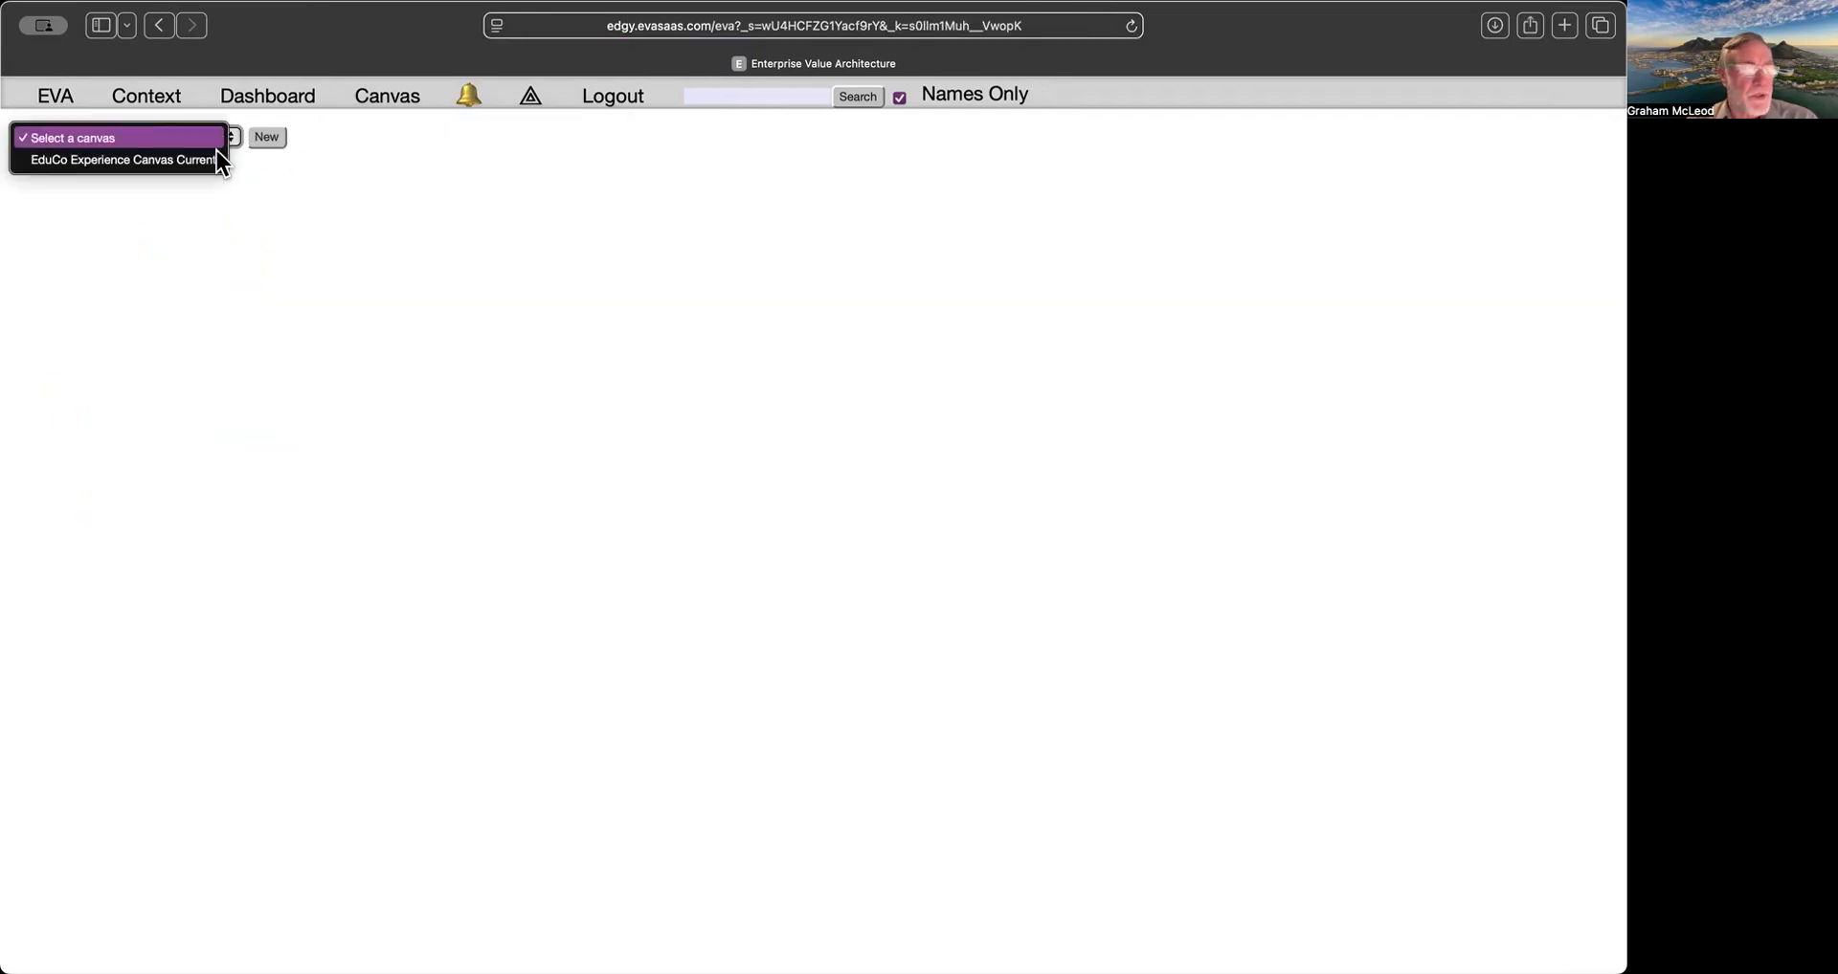
click(205, 161)
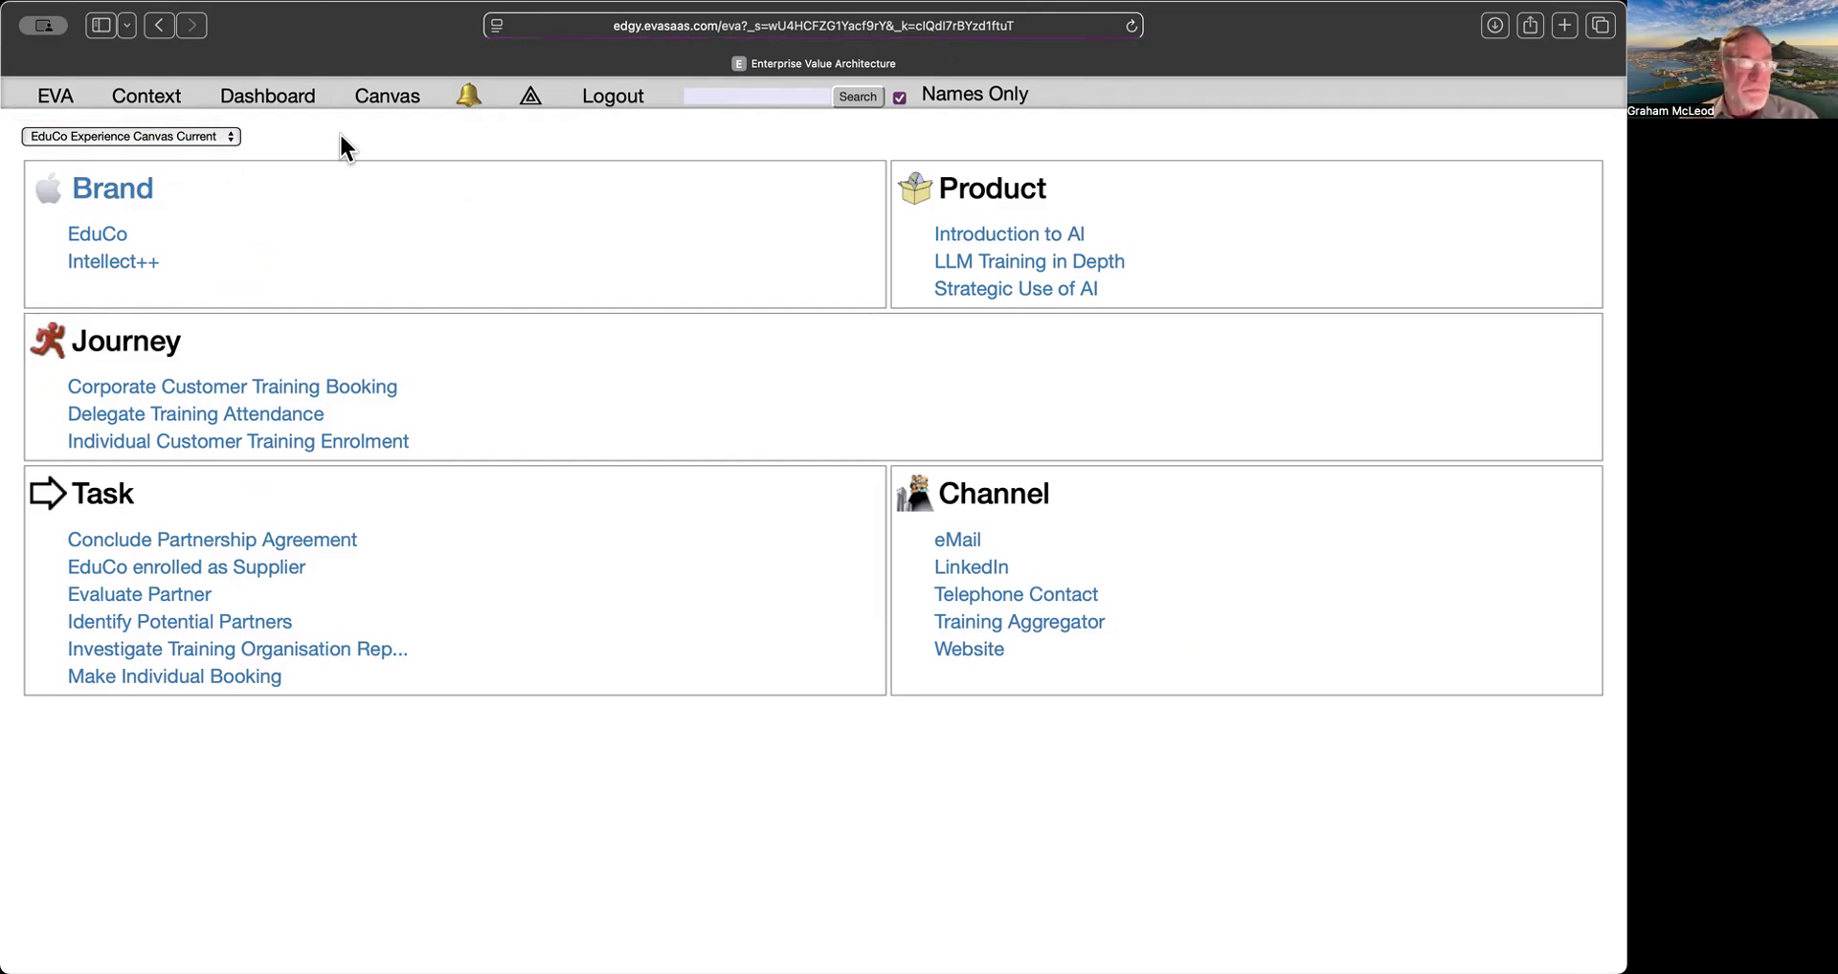
Return to the EDGY dashboard, run the Business Units, Capabilities, Processes report, and close its result.
click(289, 99)
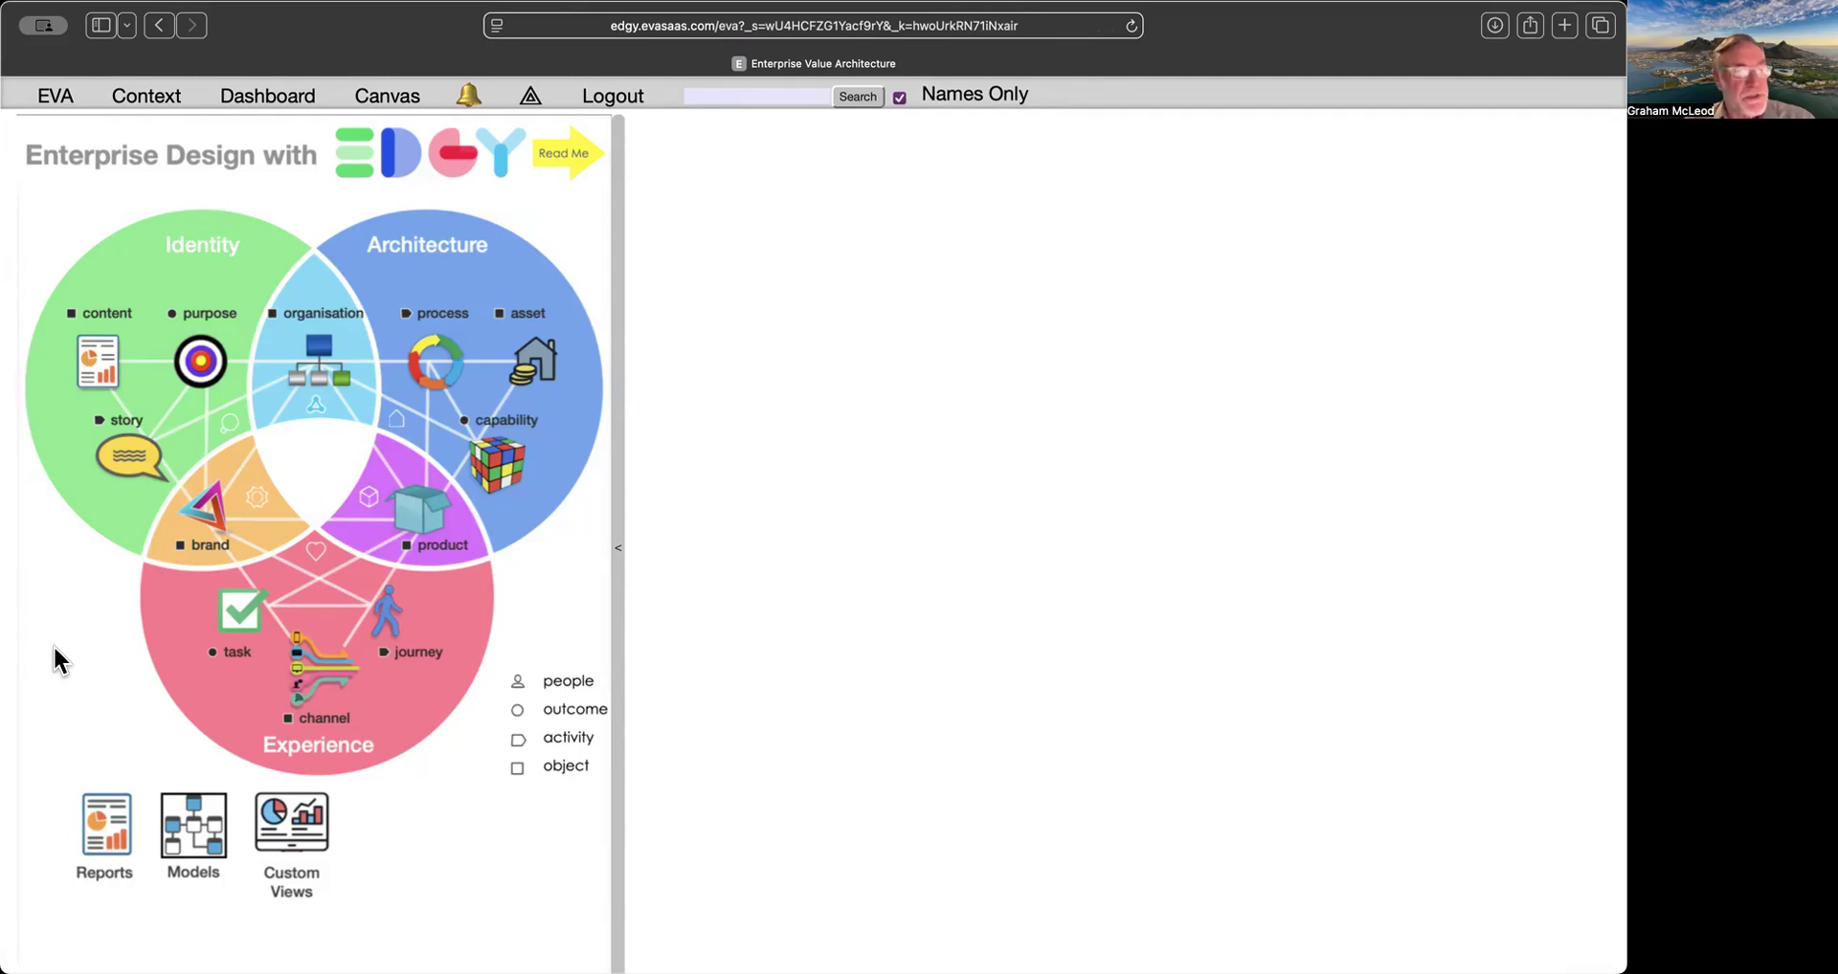
click(101, 822)
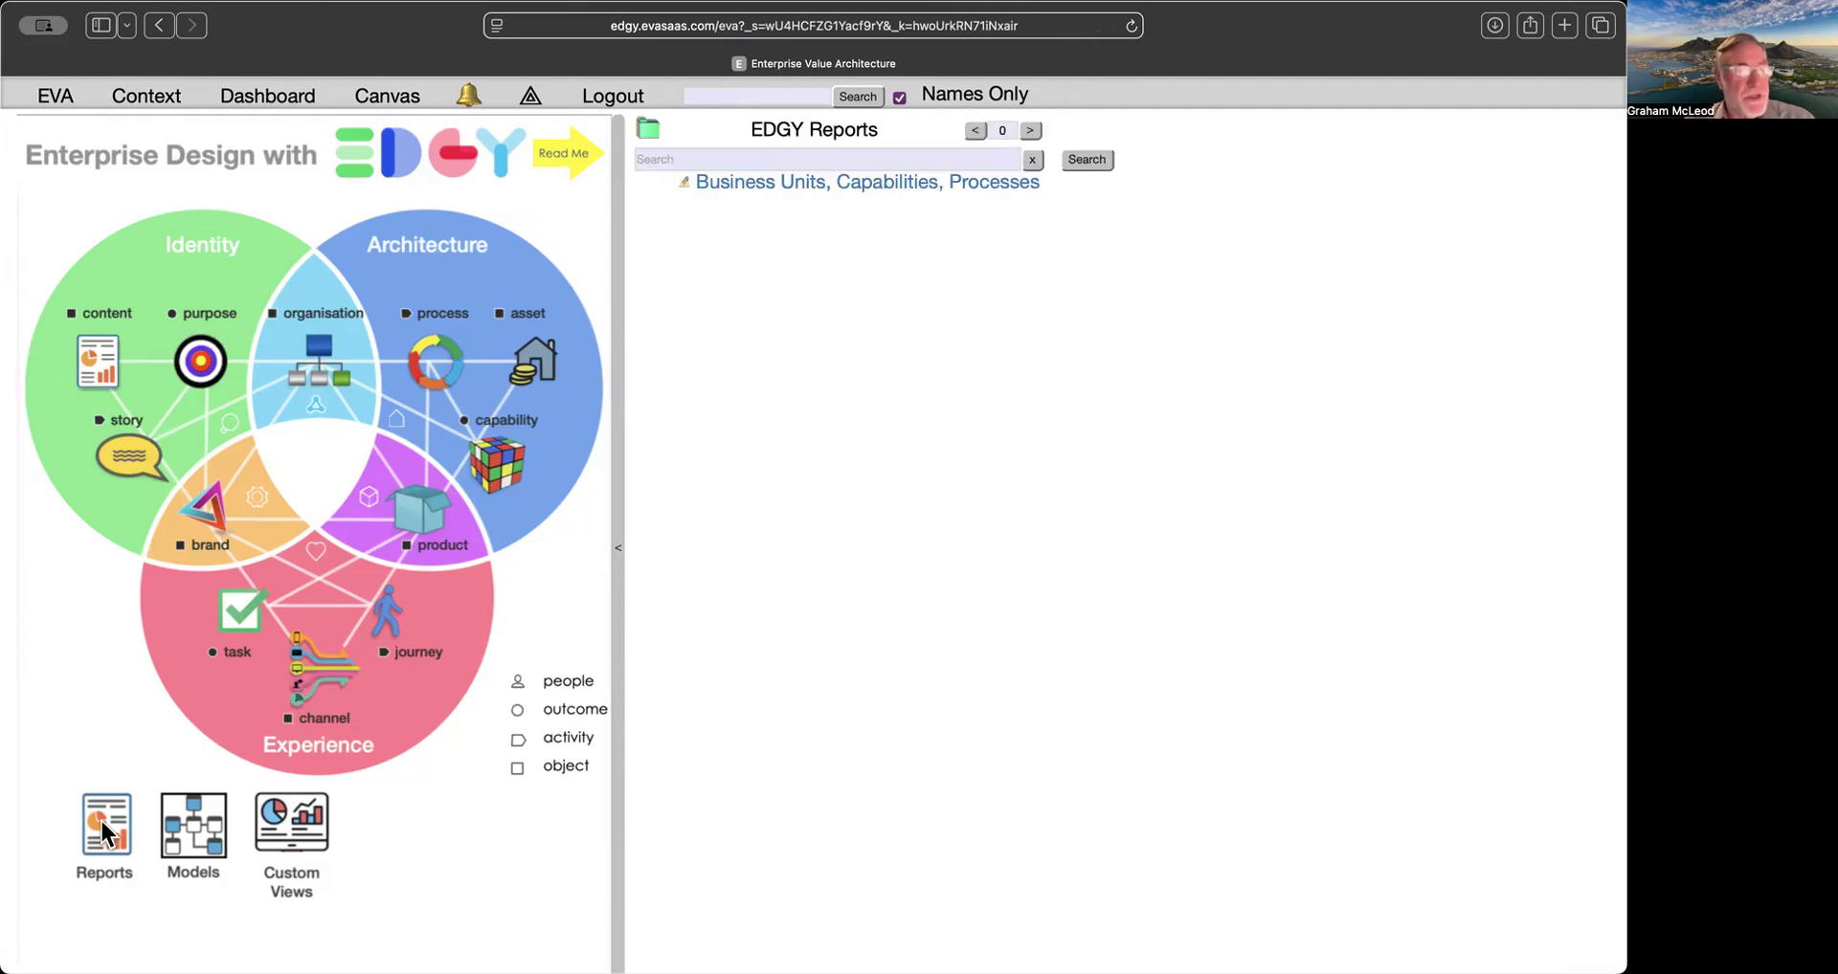
click(756, 187)
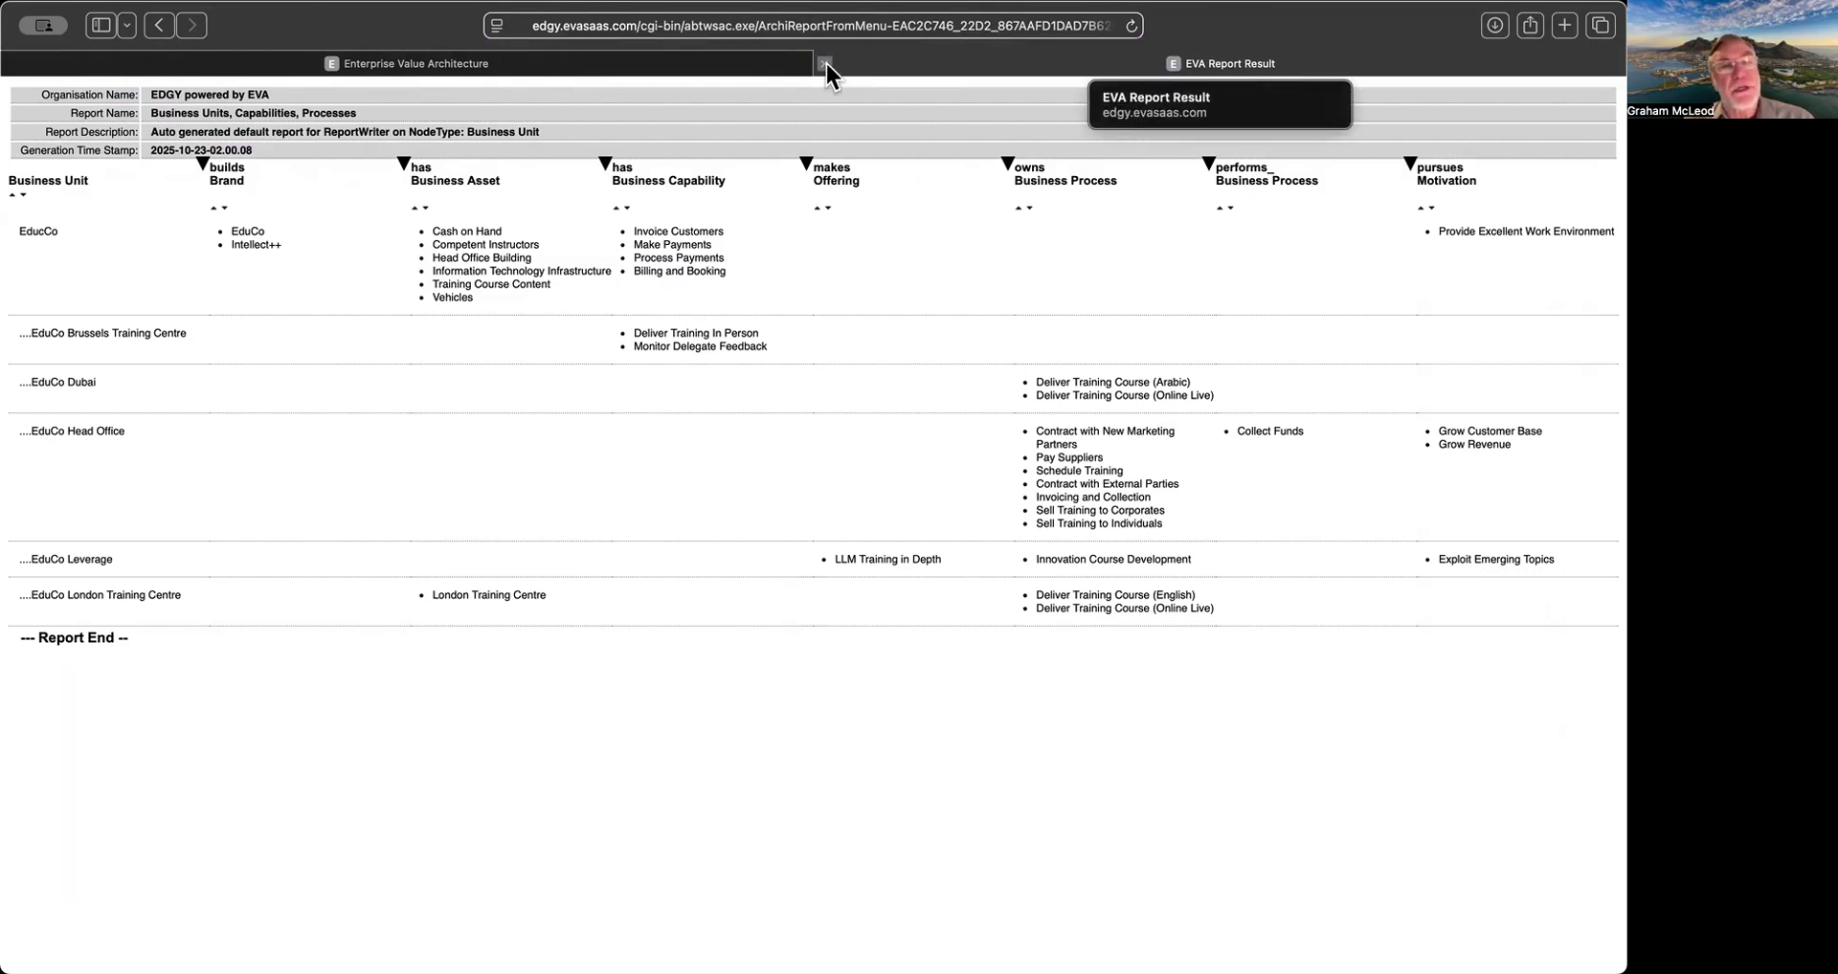
click(825, 63)
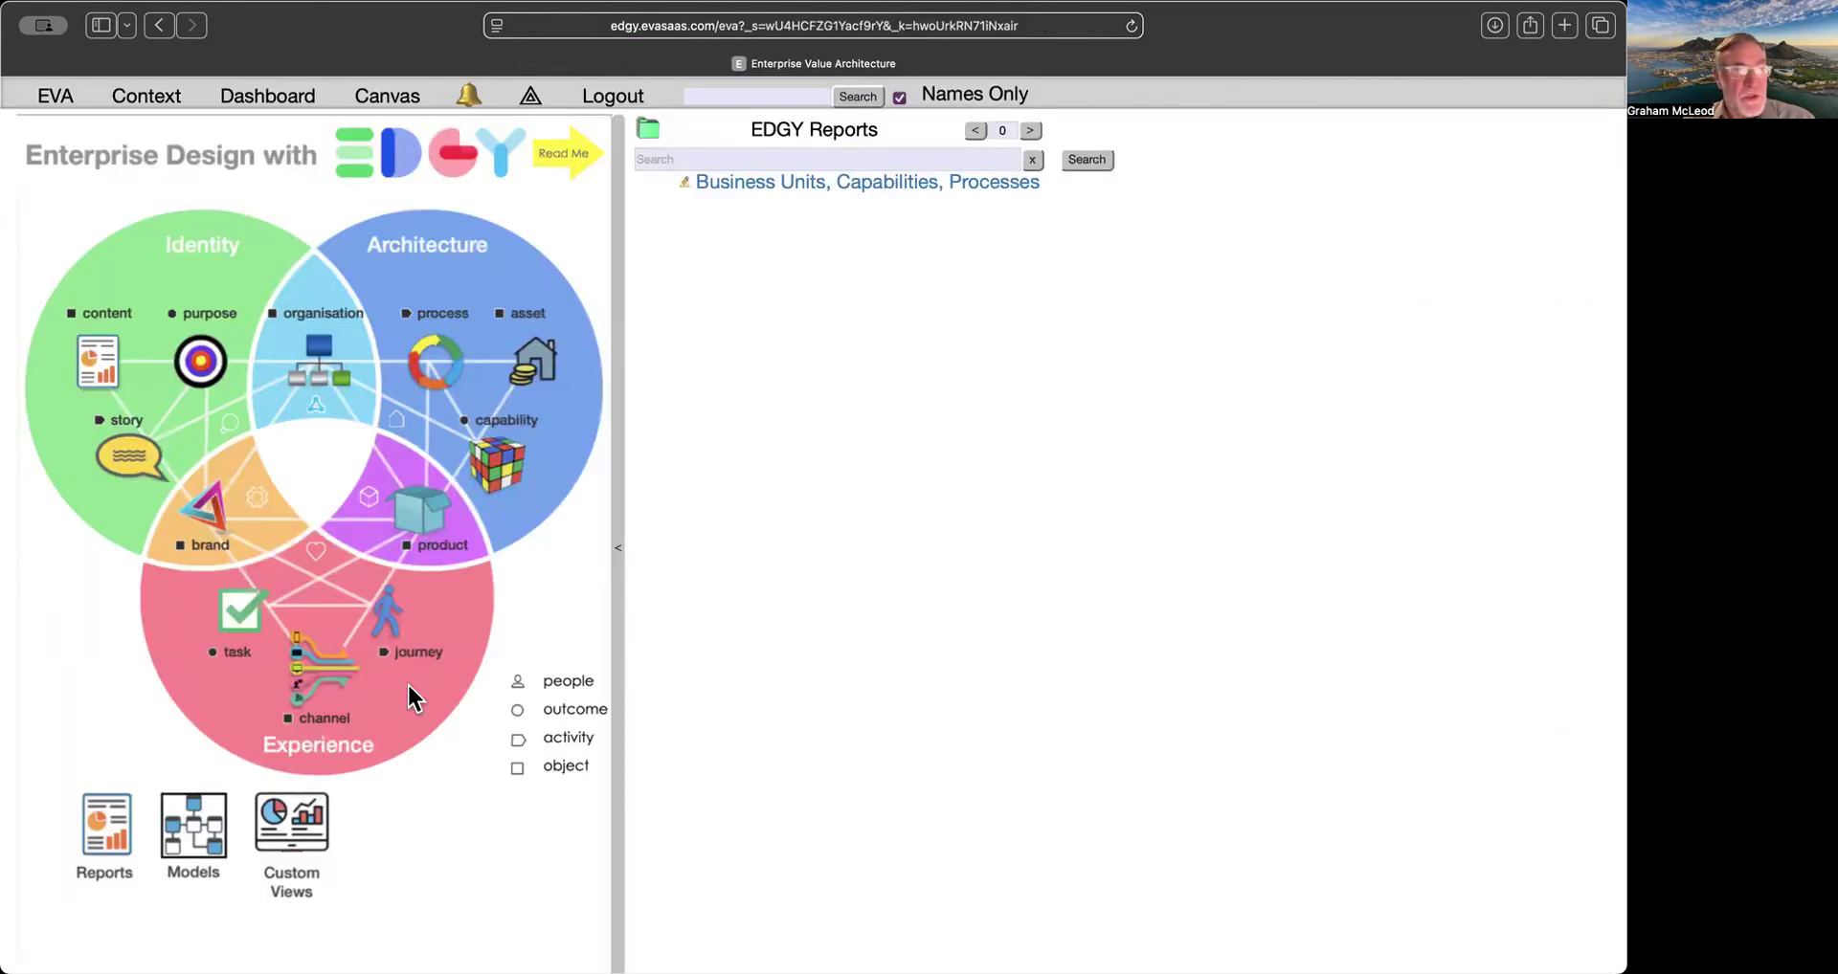
View the EDGY Experience Example model's diagram with the dashboard graphic collapsed, and restore the dashboard graphic.
click(193, 833)
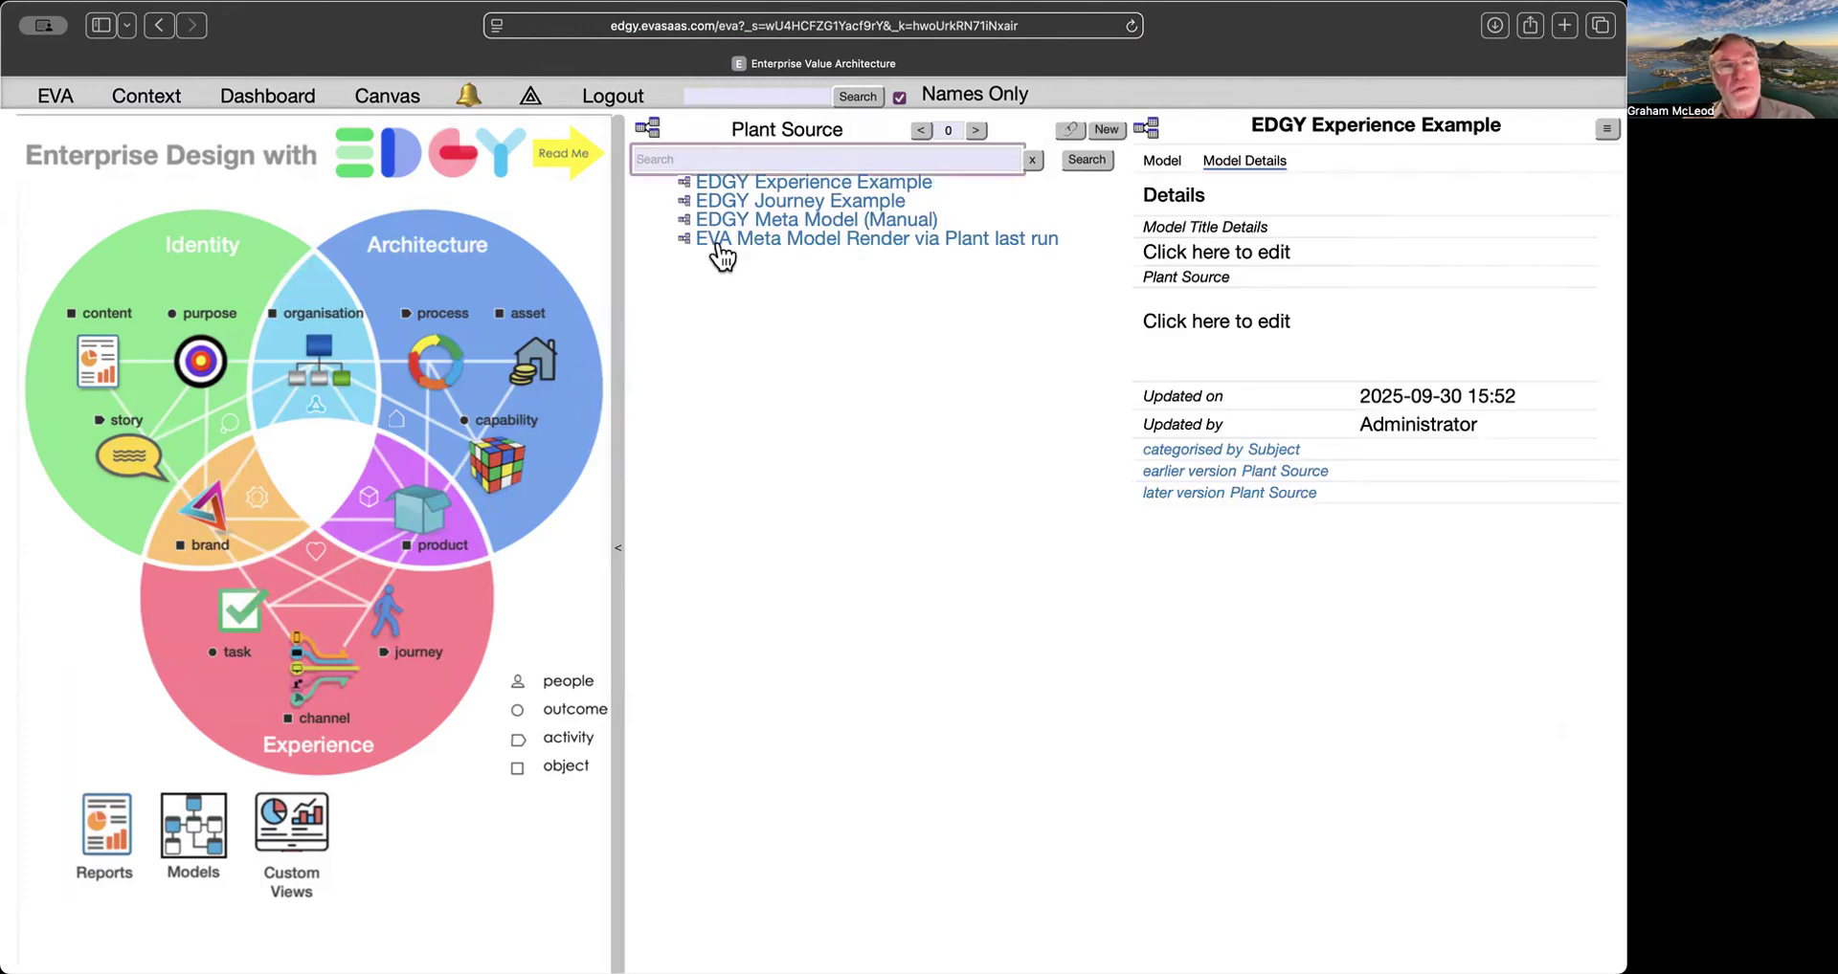
click(791, 187)
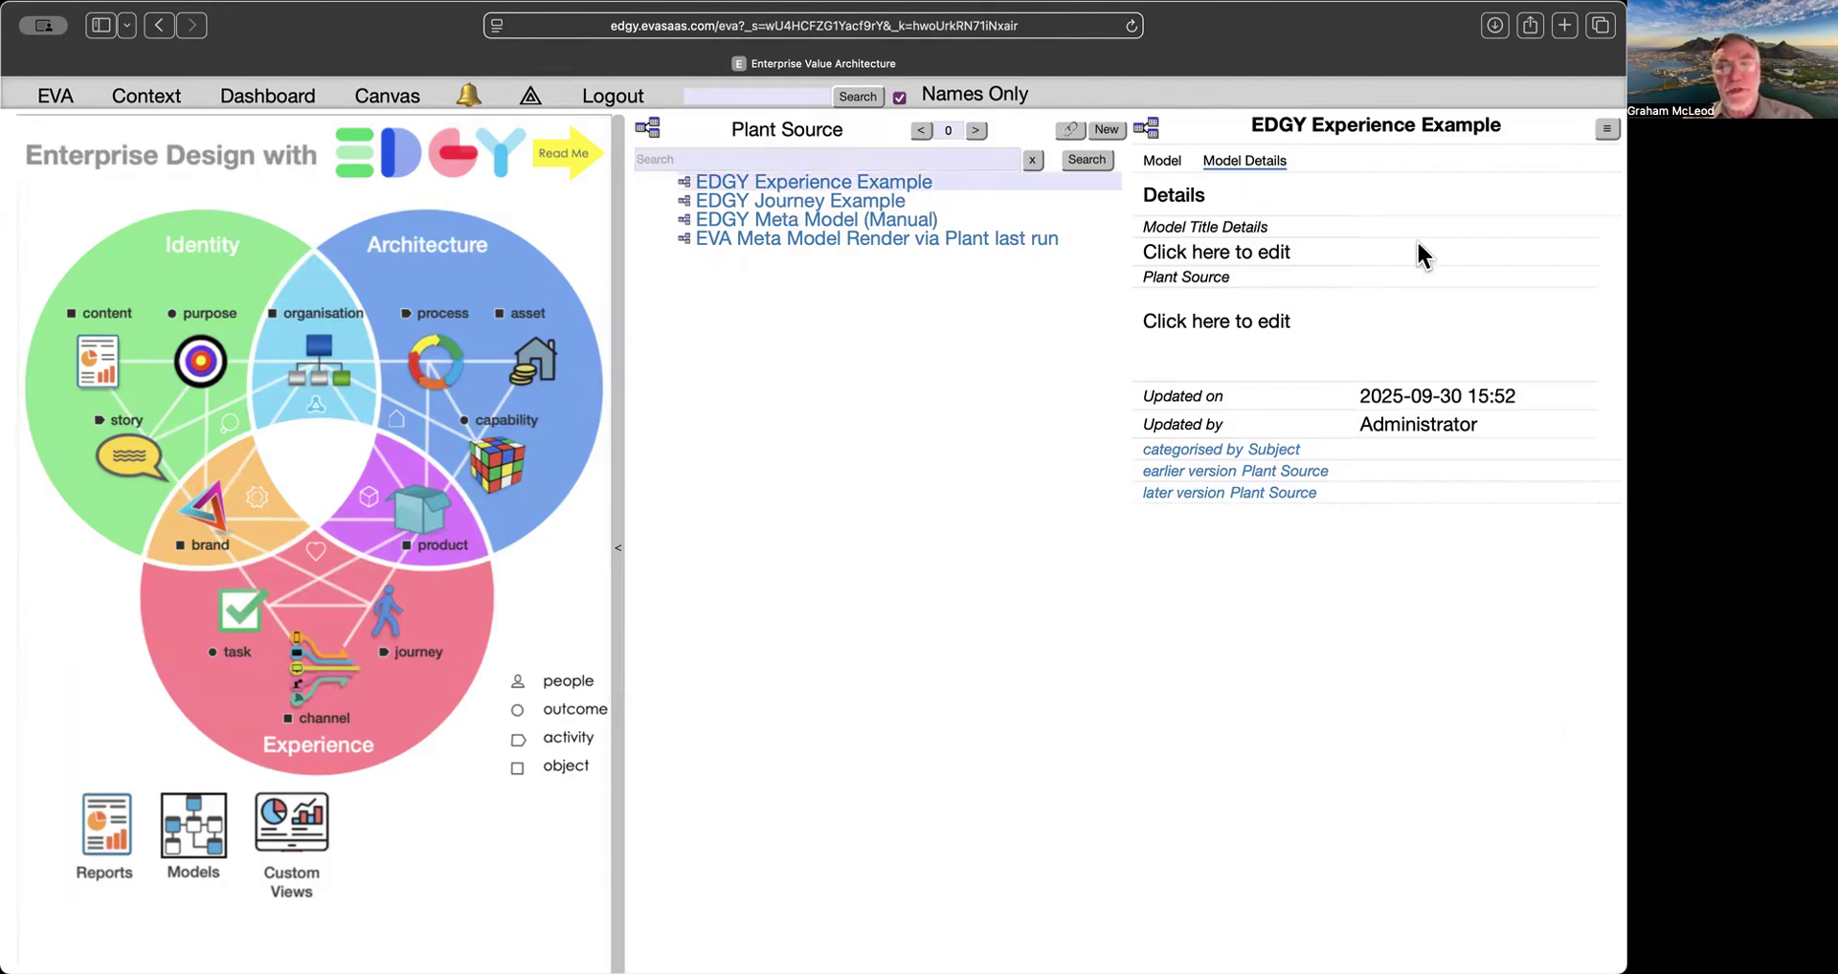
click(1162, 161)
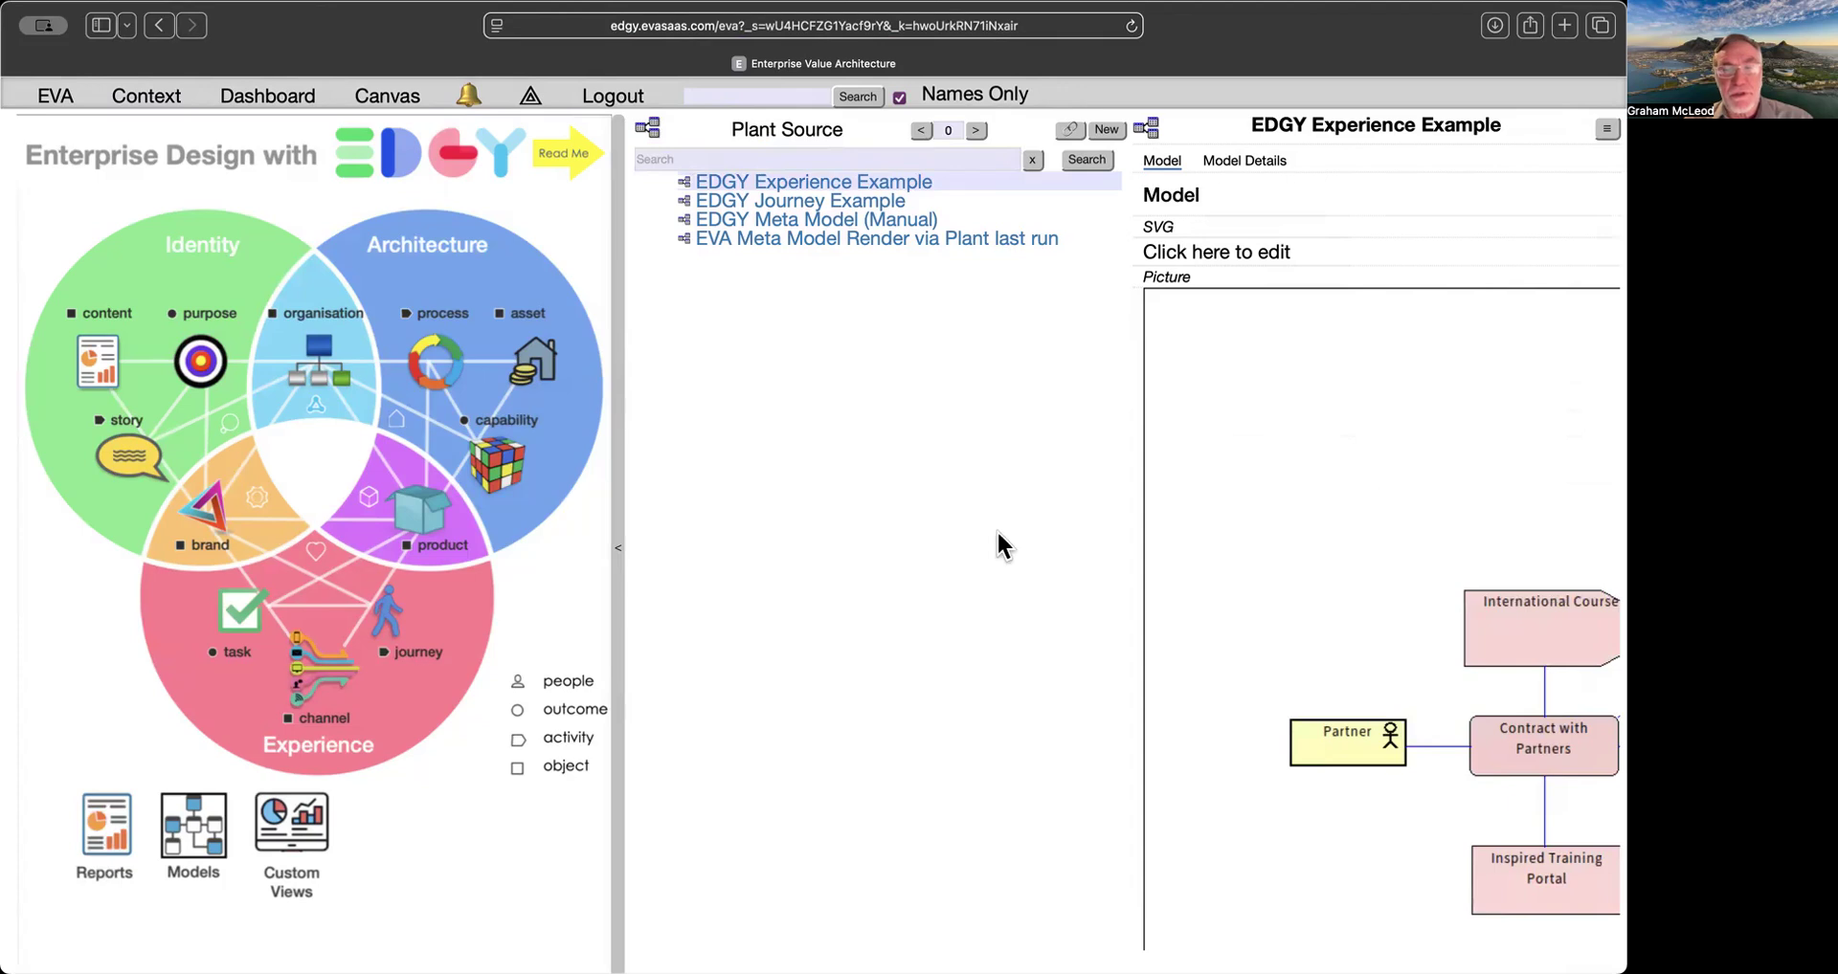
click(617, 573)
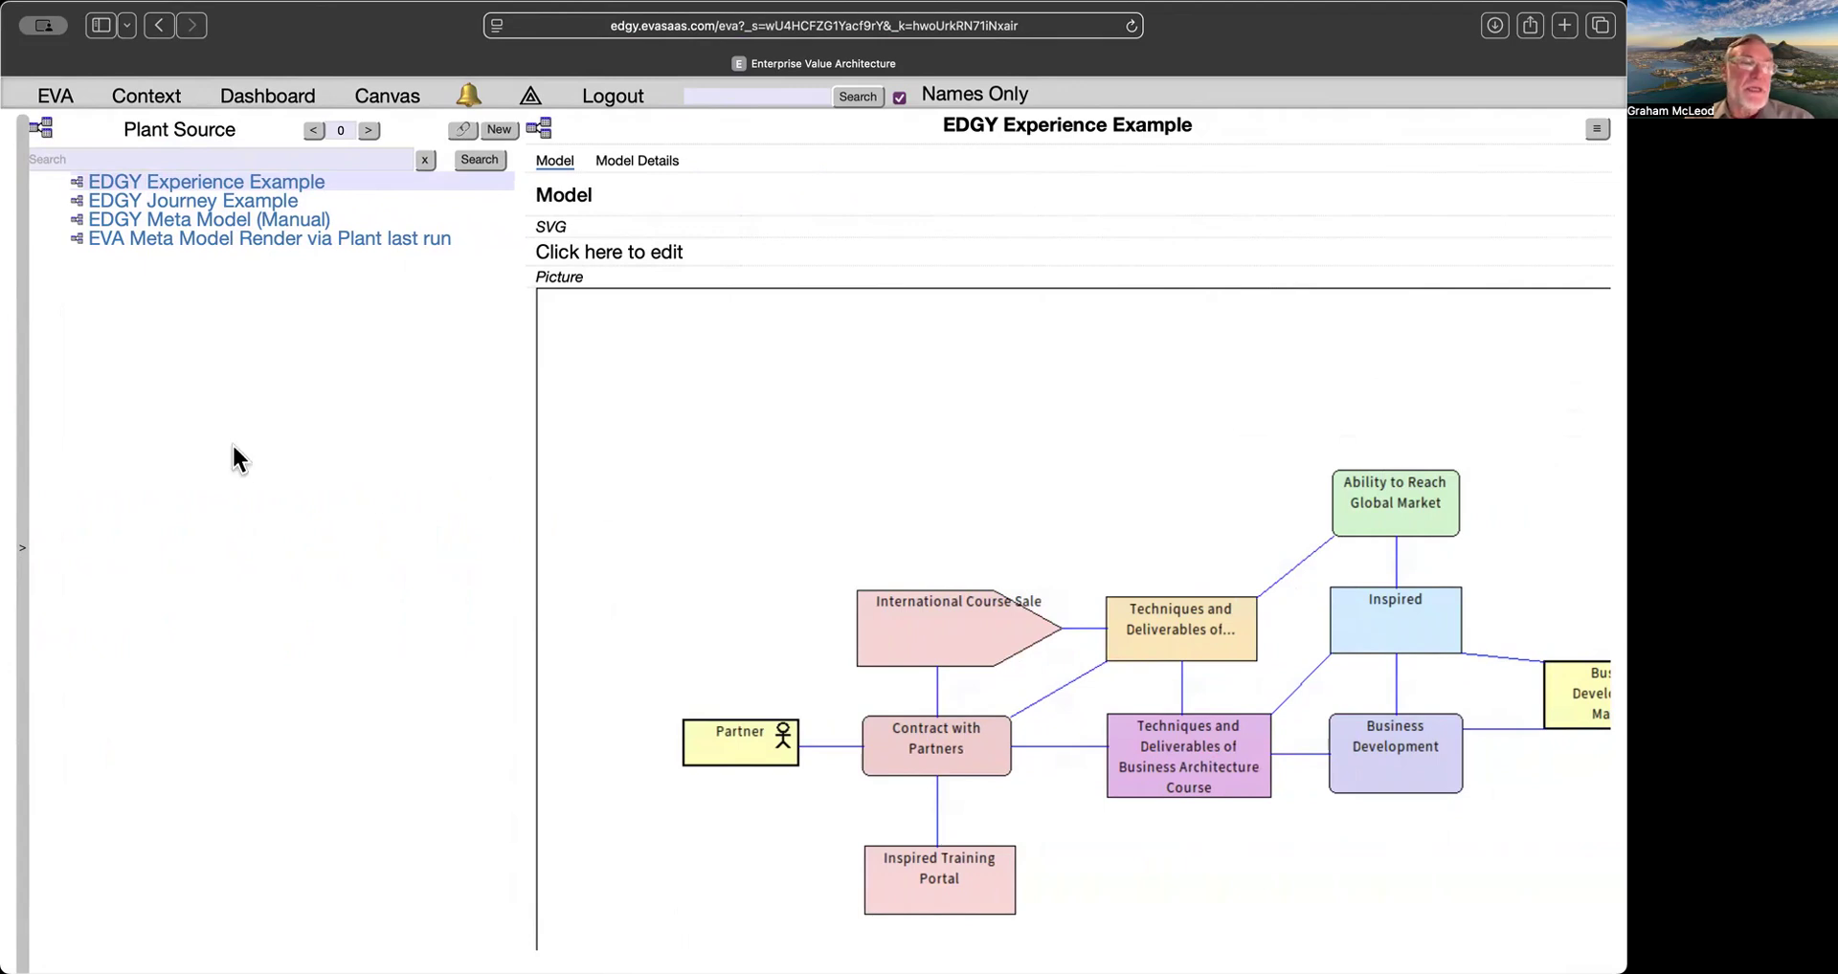
click(21, 542)
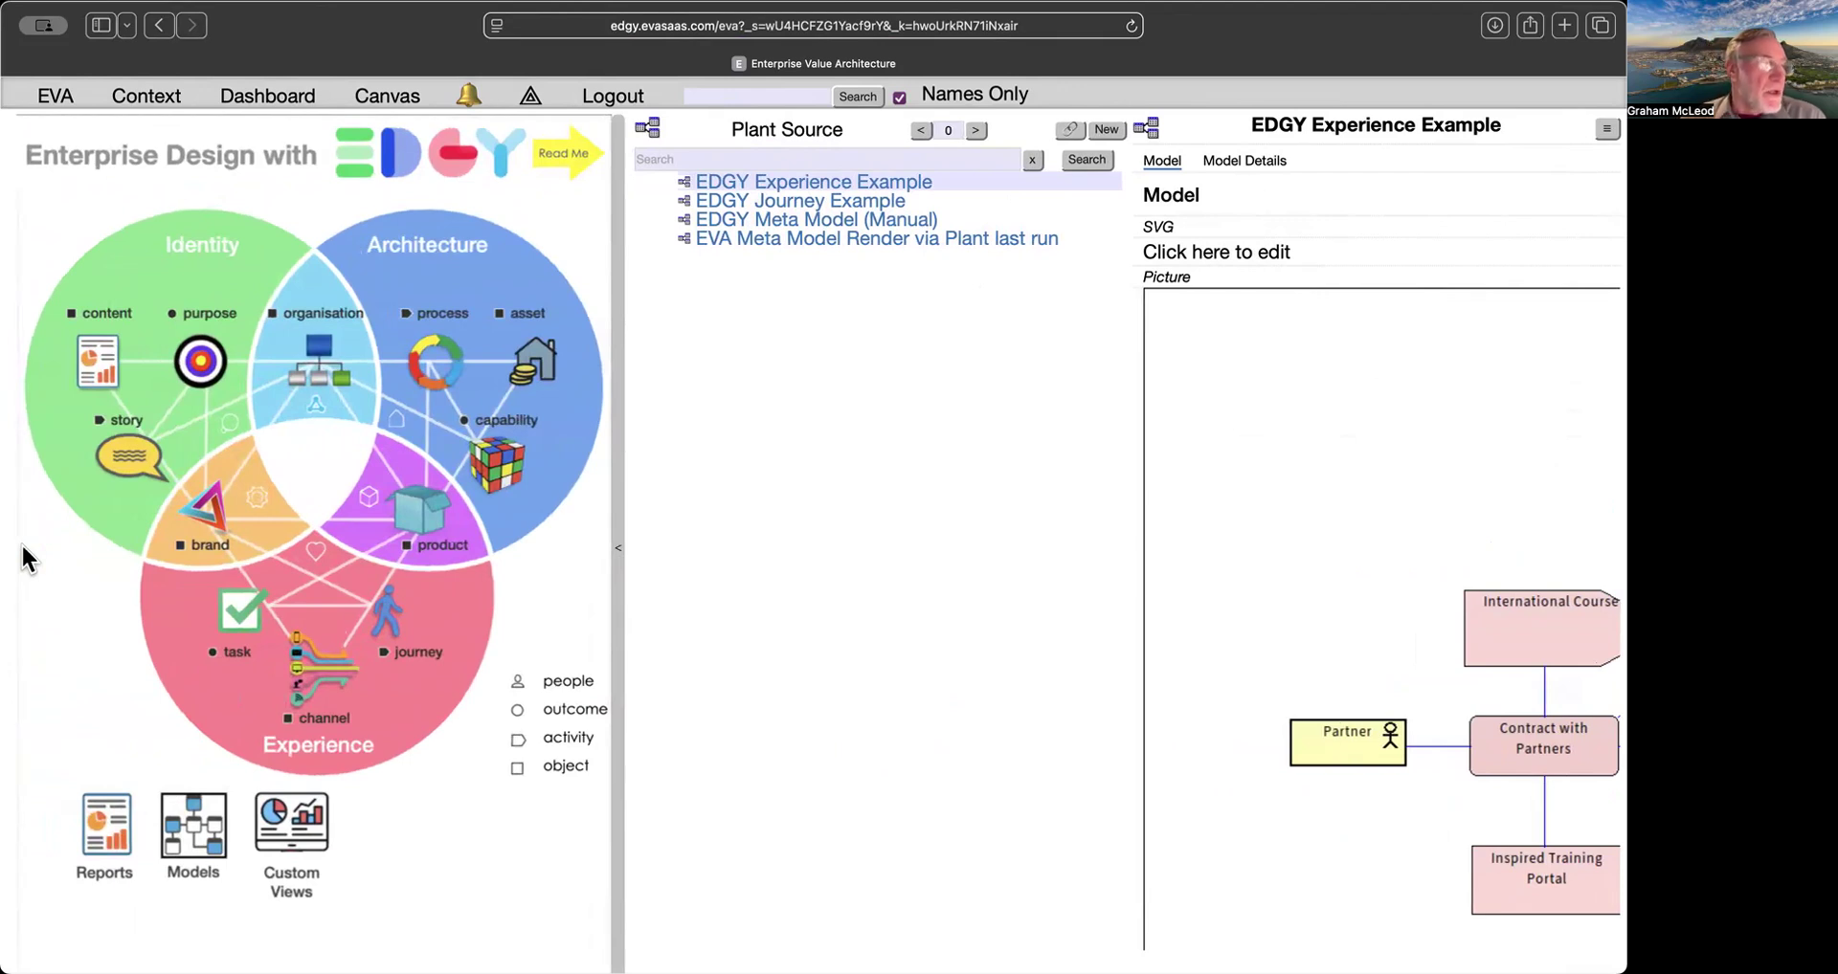
View the Assets Supporting Capabilities custom view and close it.
click(272, 844)
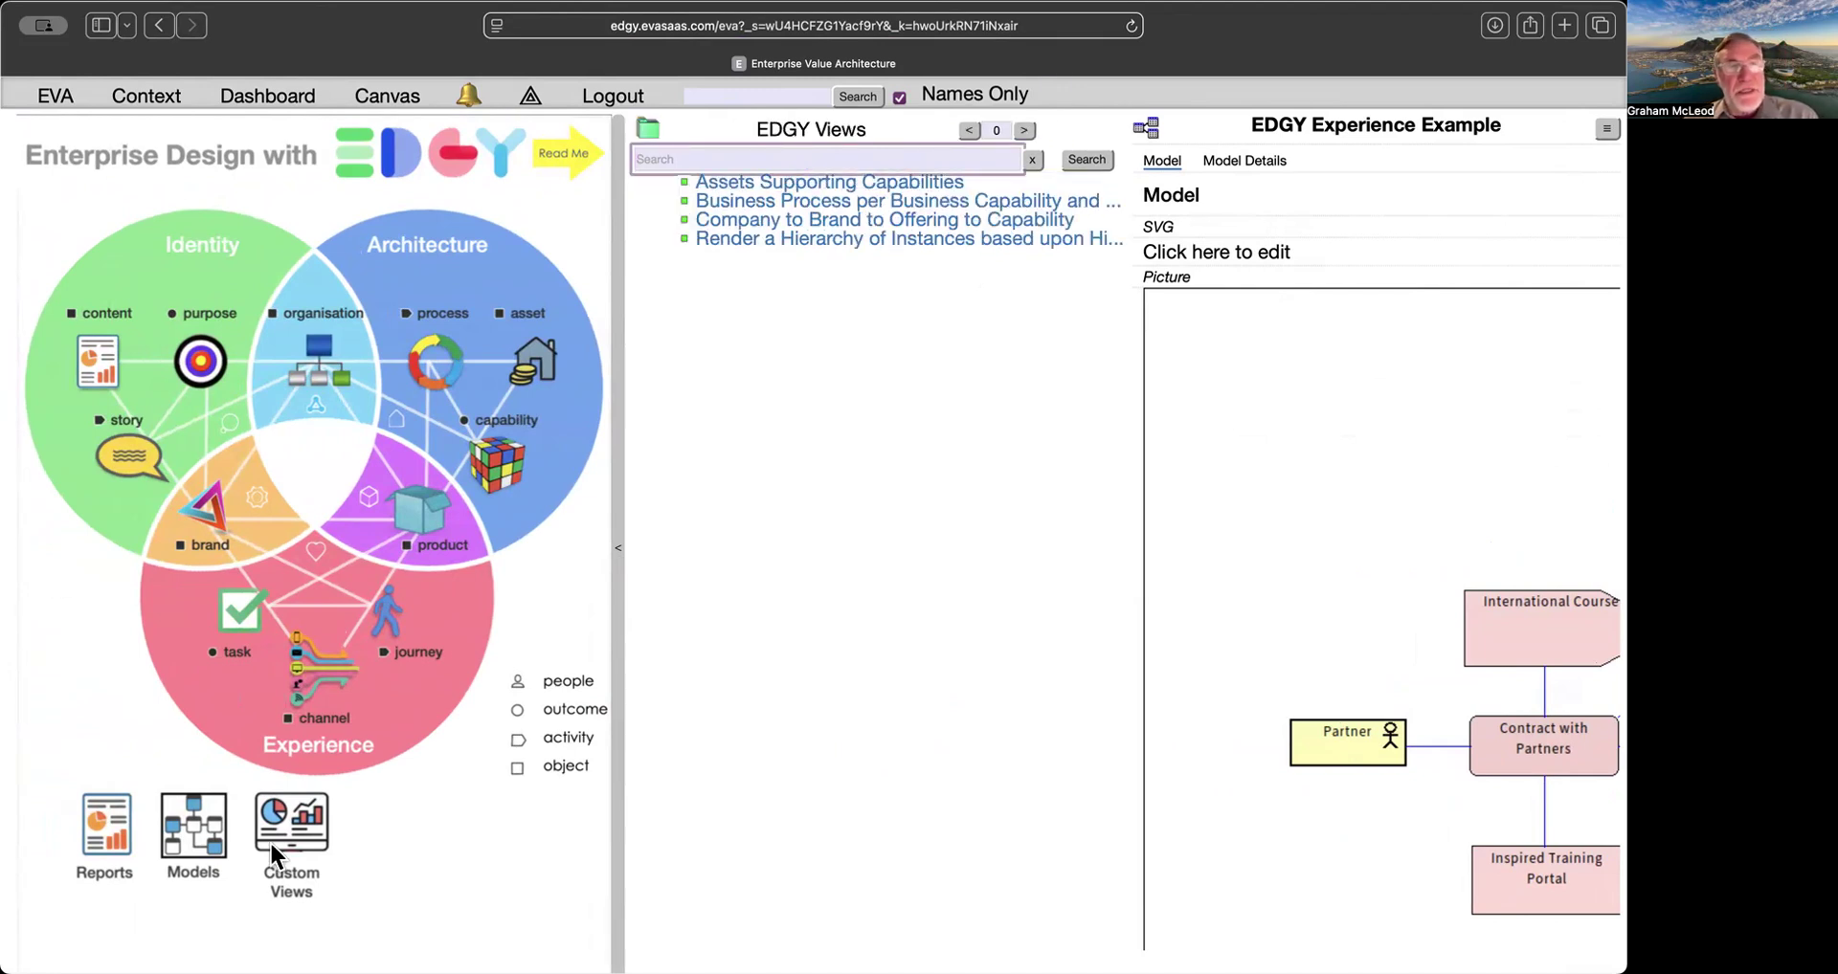
click(793, 184)
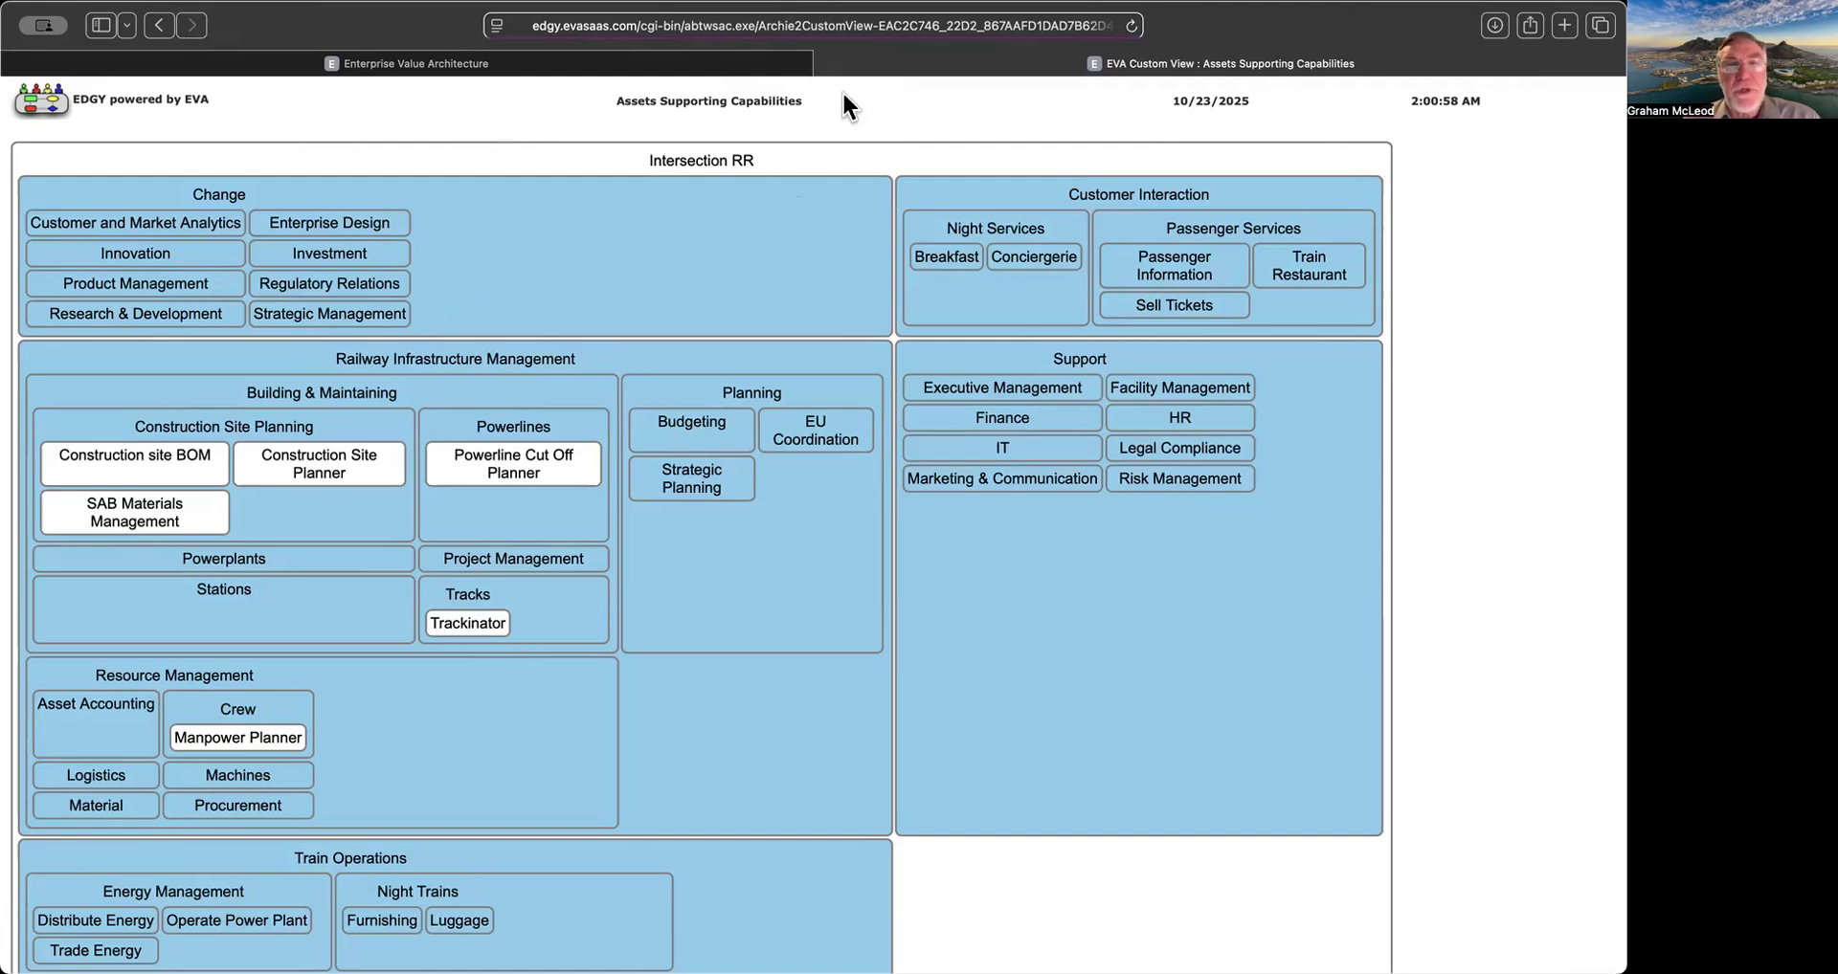
click(819, 62)
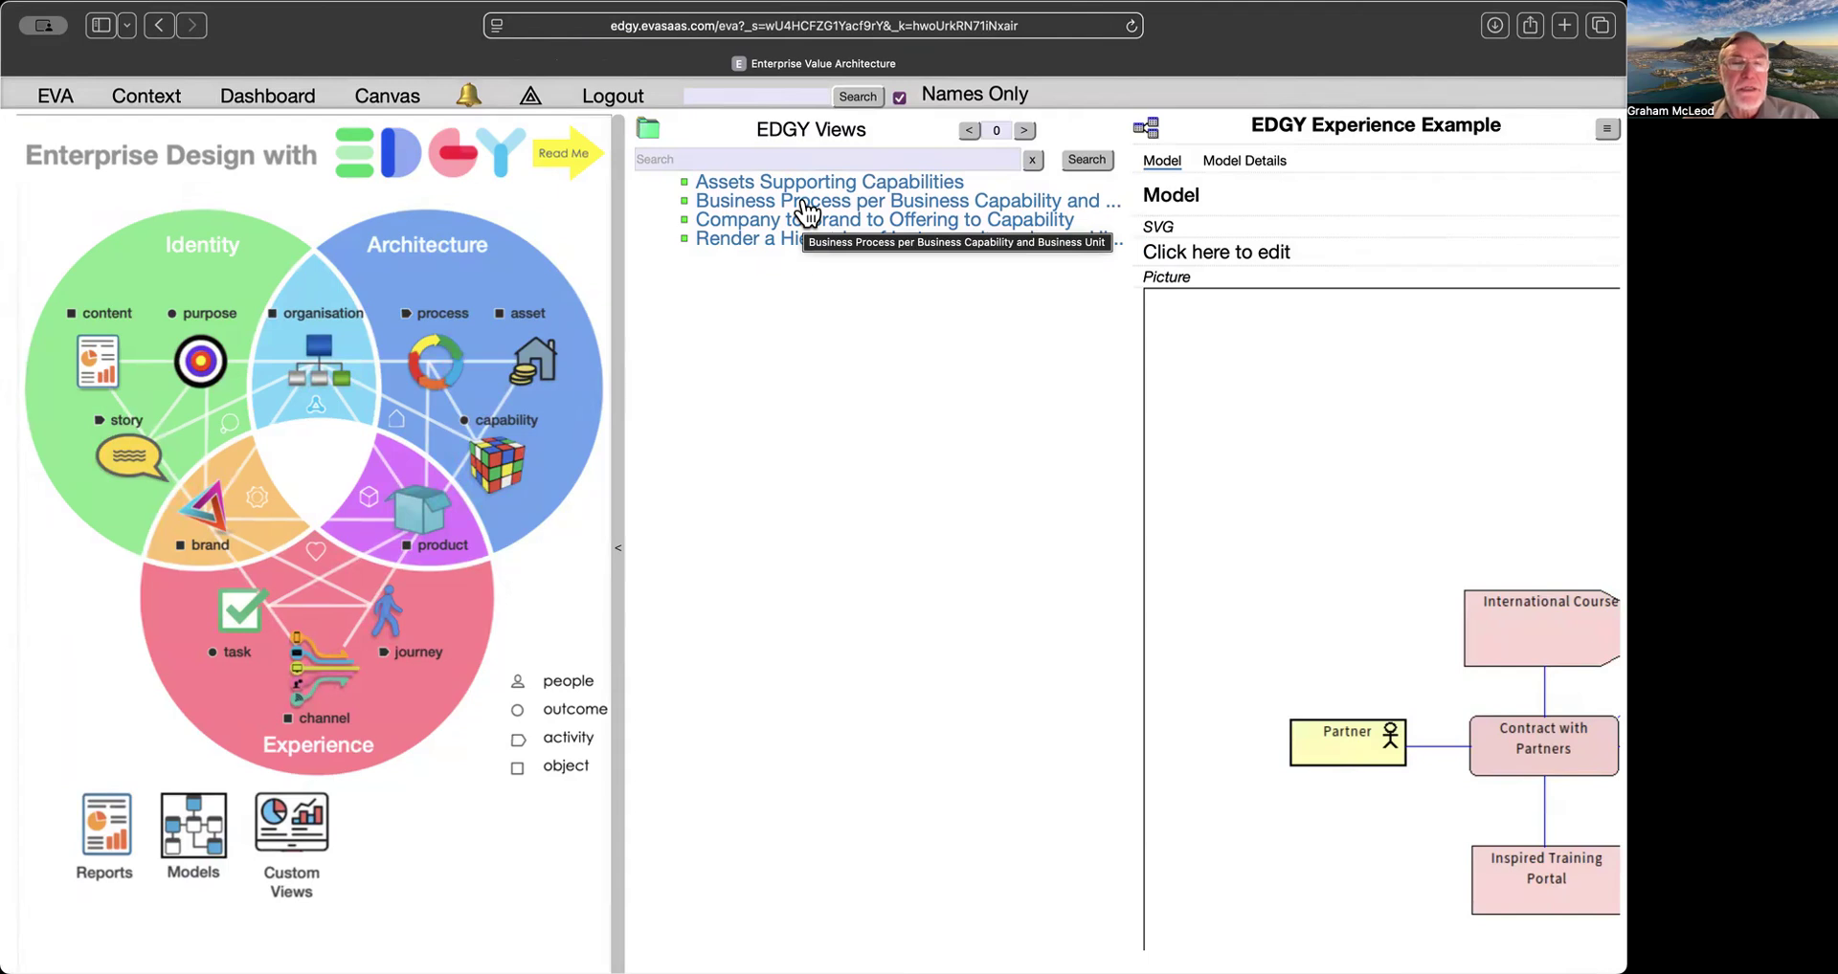
View the Business Process per Business Capability and Business Unit matrix, inspect EduCo Dubai's details from it, and close both.
click(807, 209)
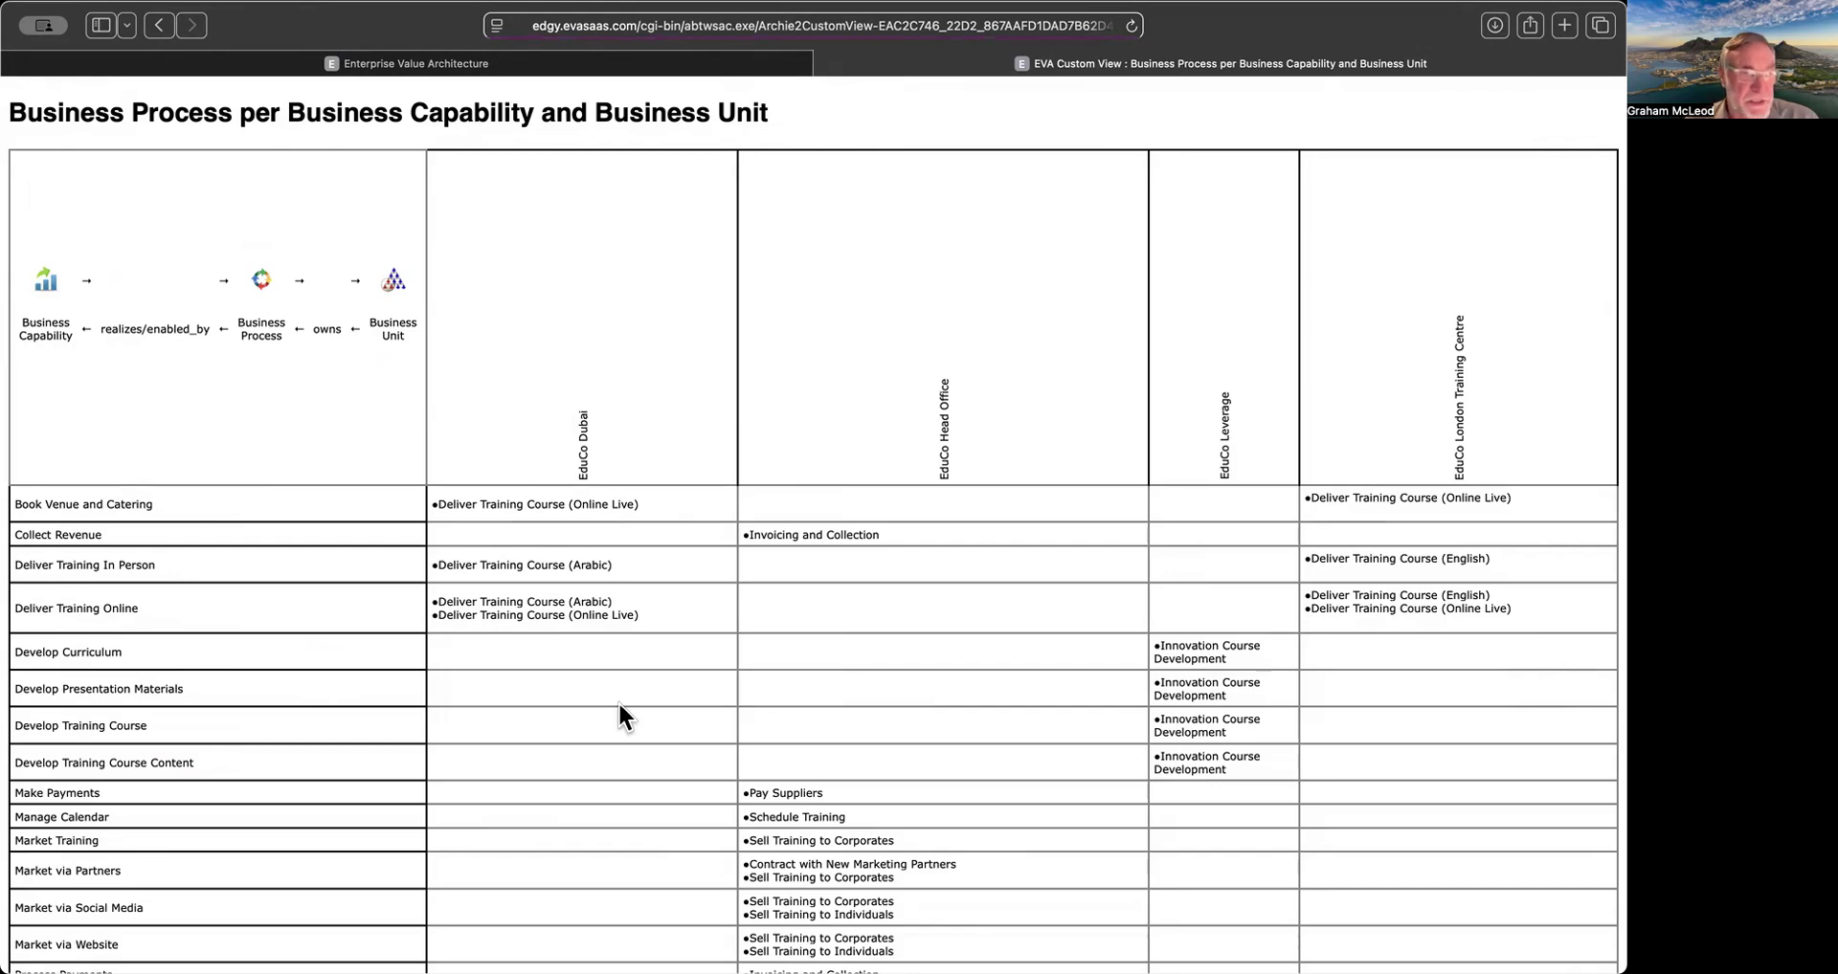
click(584, 459)
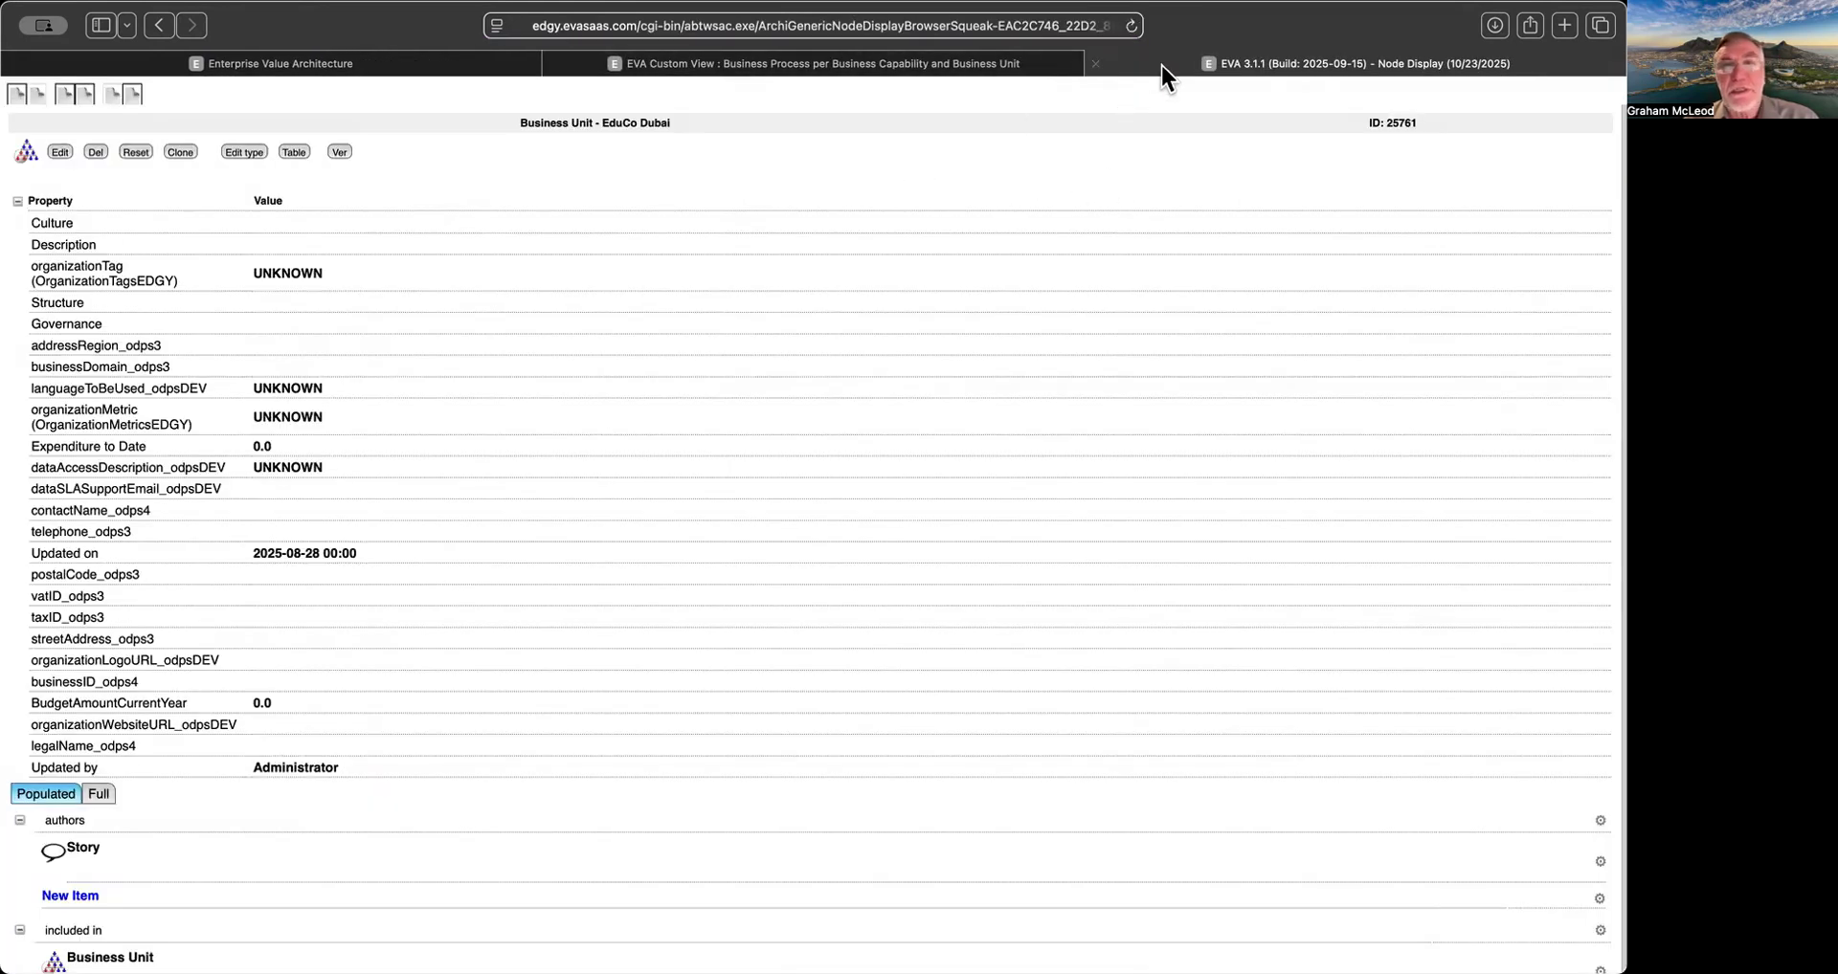
click(1094, 63)
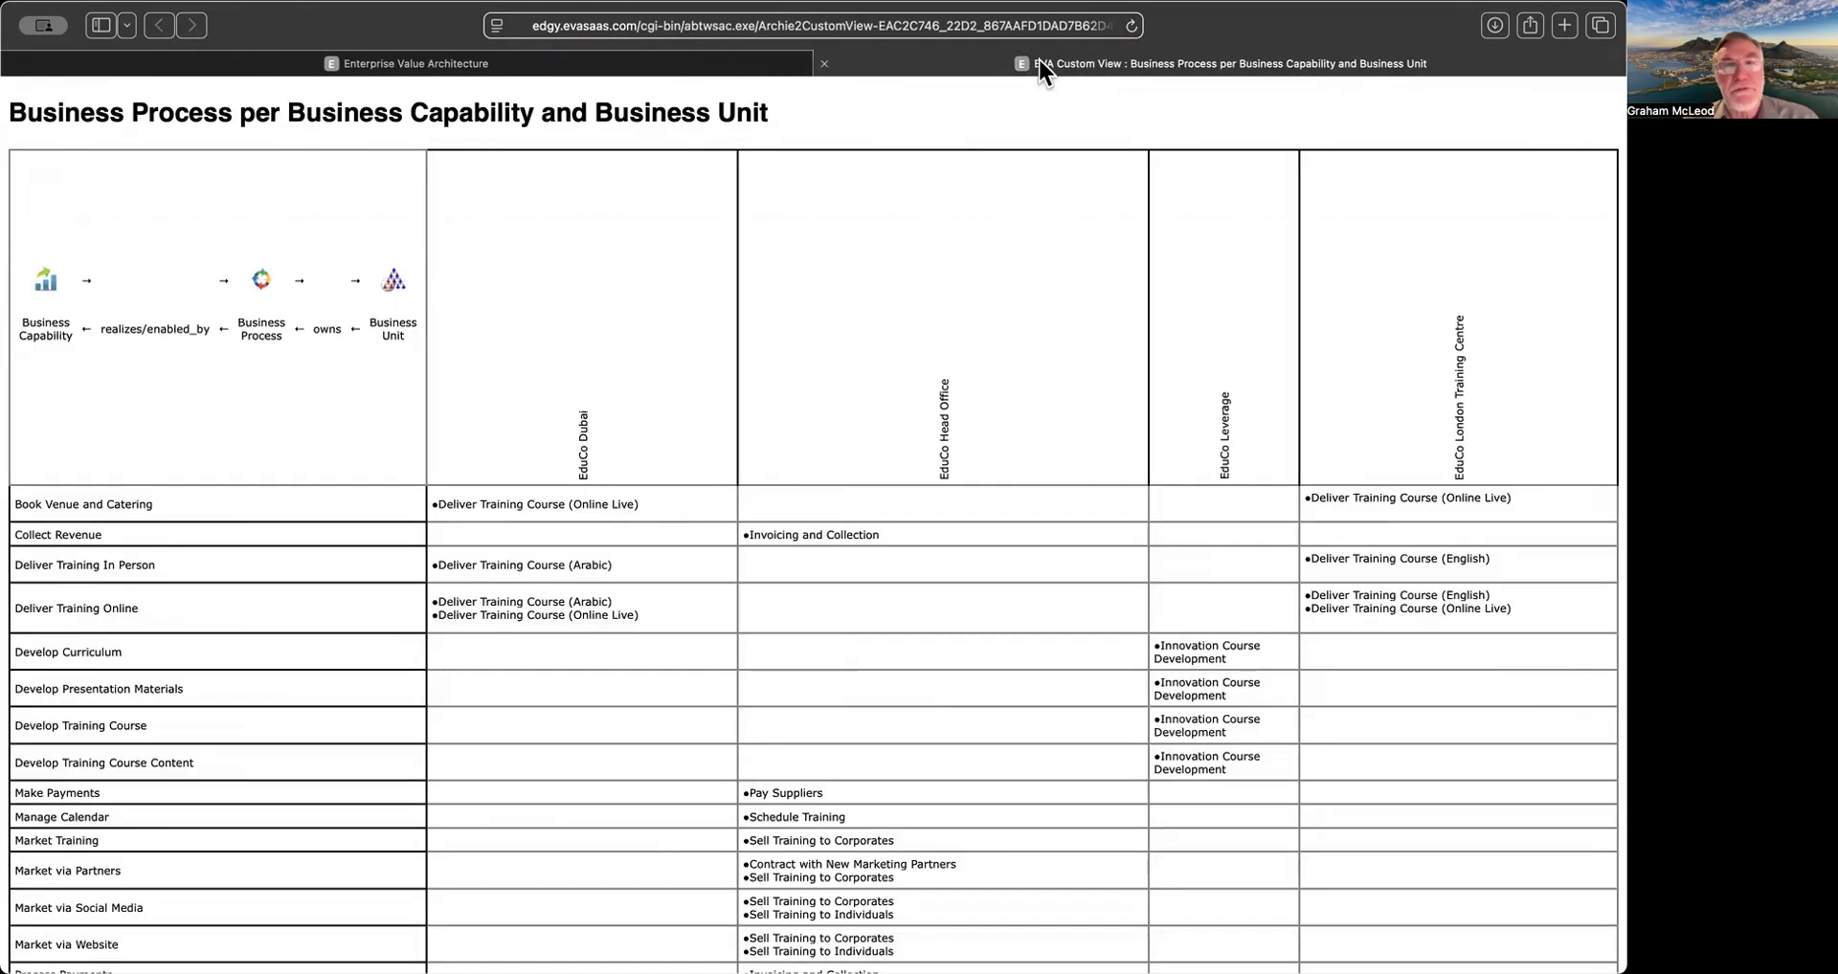
click(825, 63)
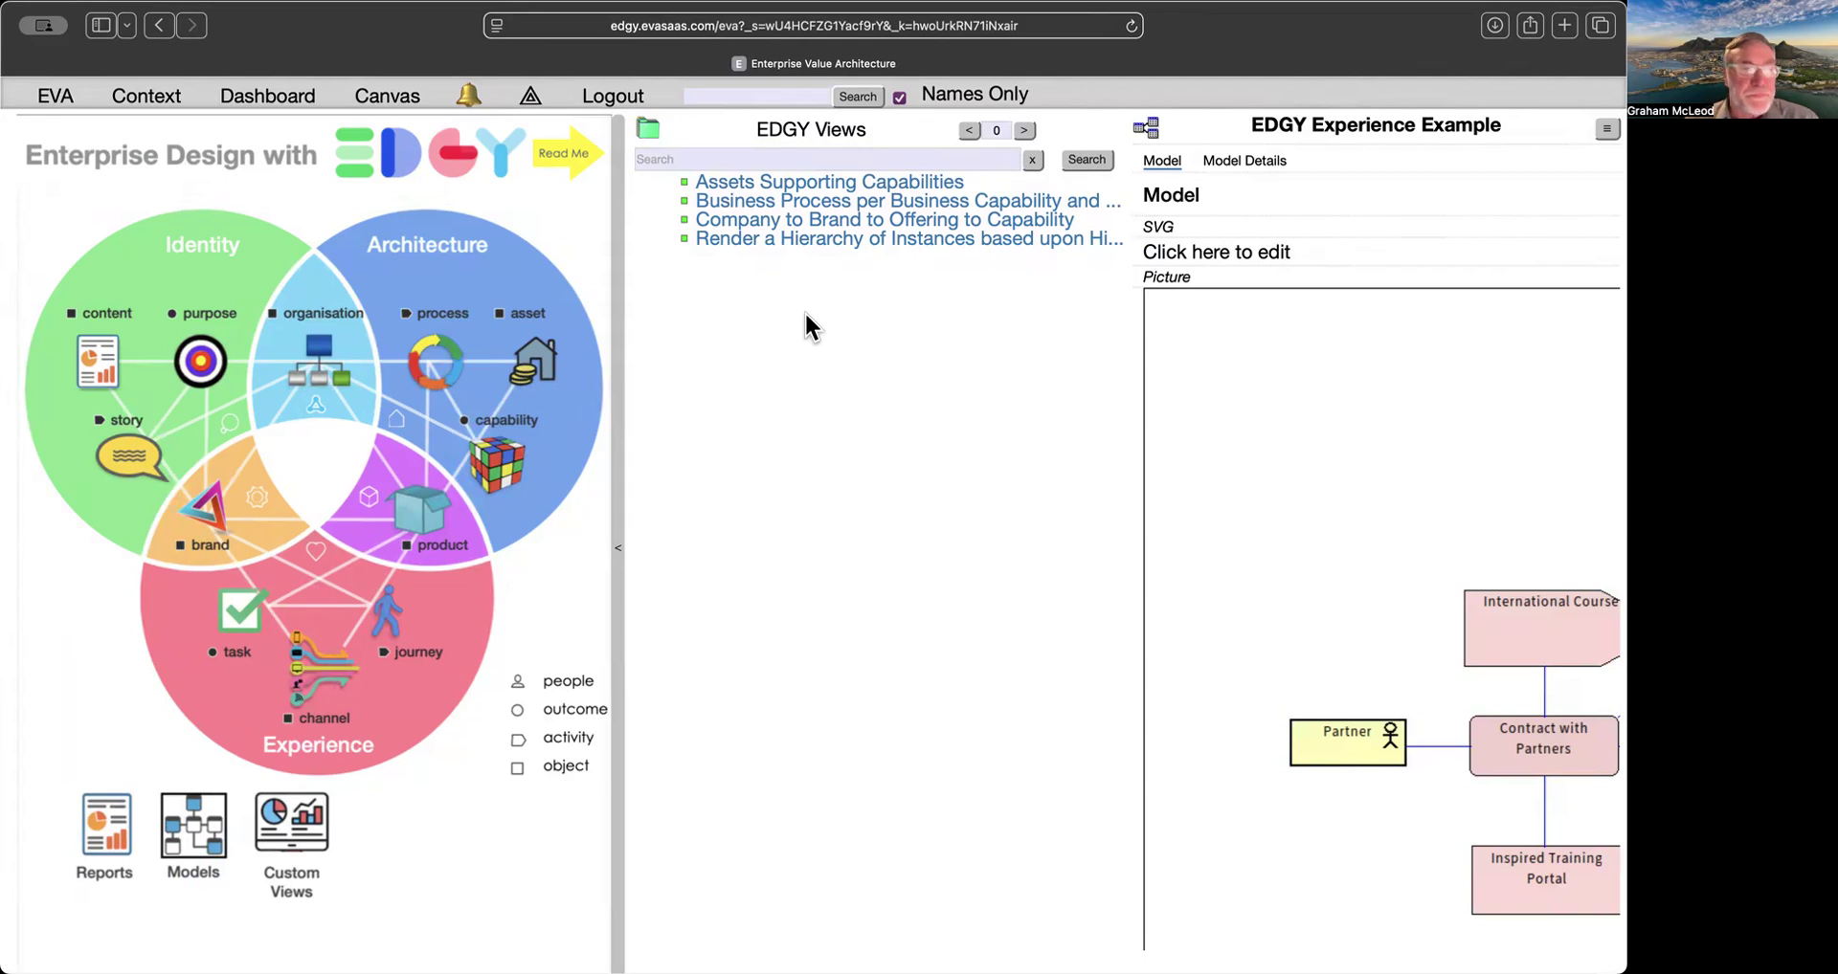
Render the Business Capability hierarchy for Deliver World Class Training Profitably, using the includes relationship and colours from capabilityTag.
click(820, 254)
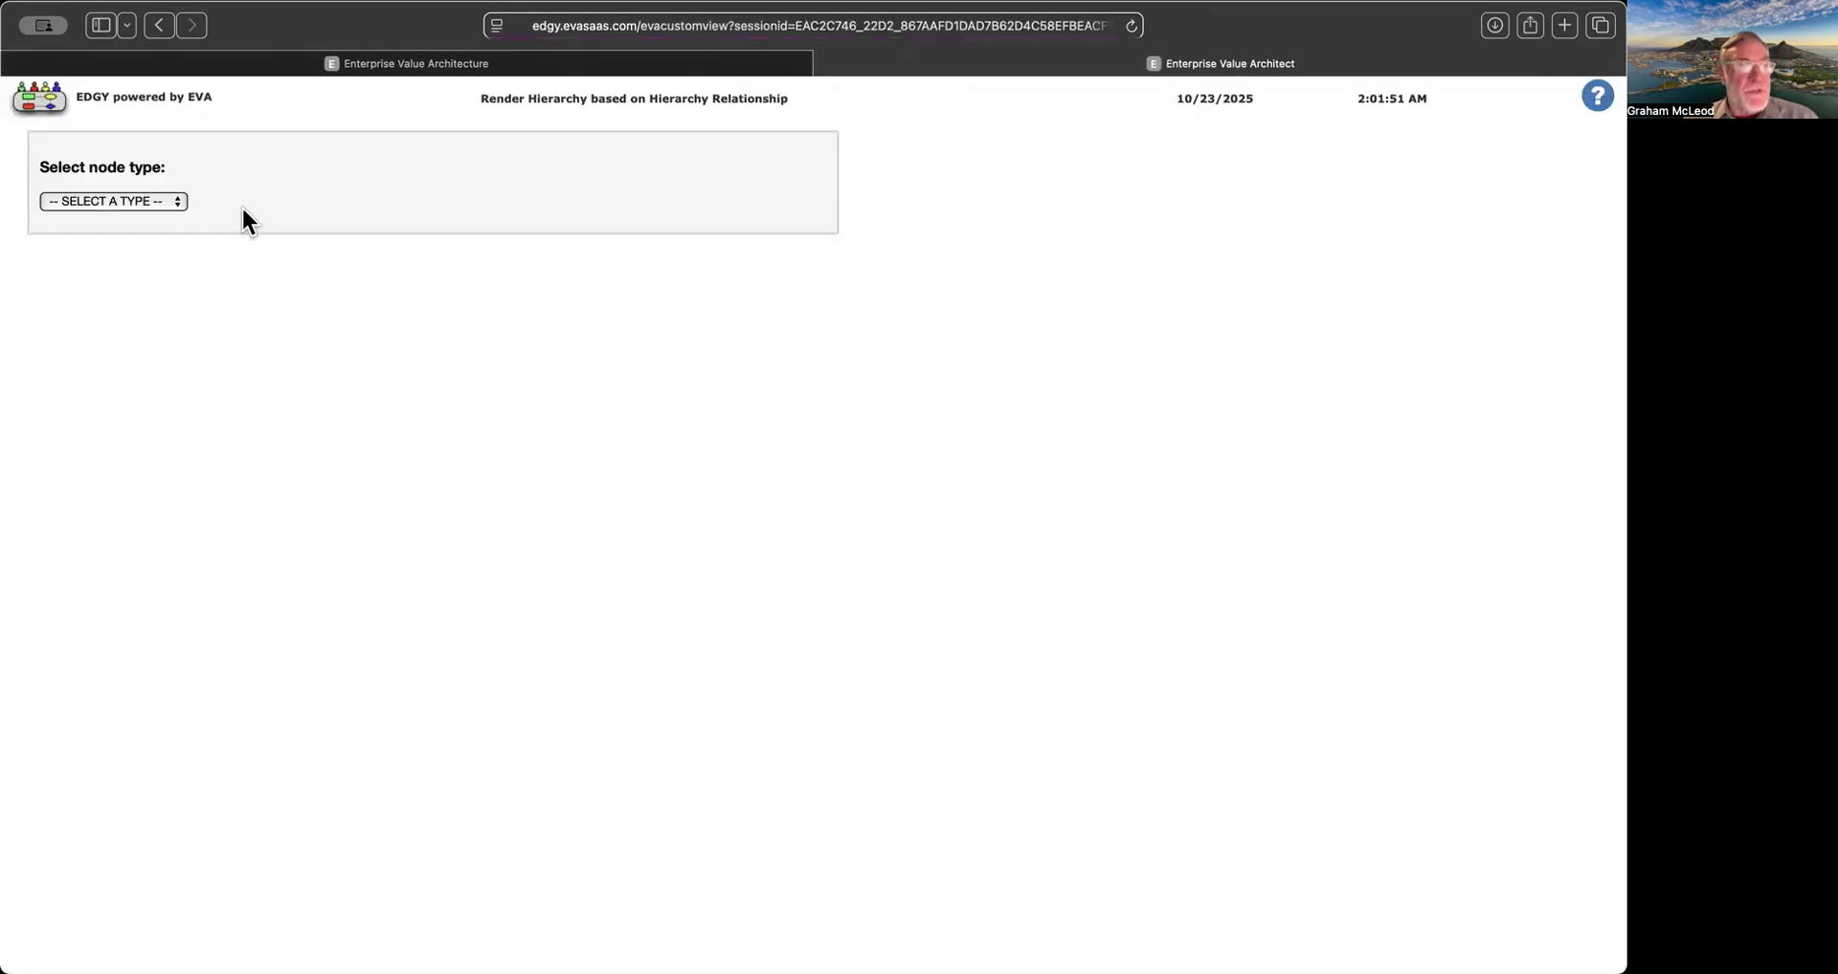
click(177, 205)
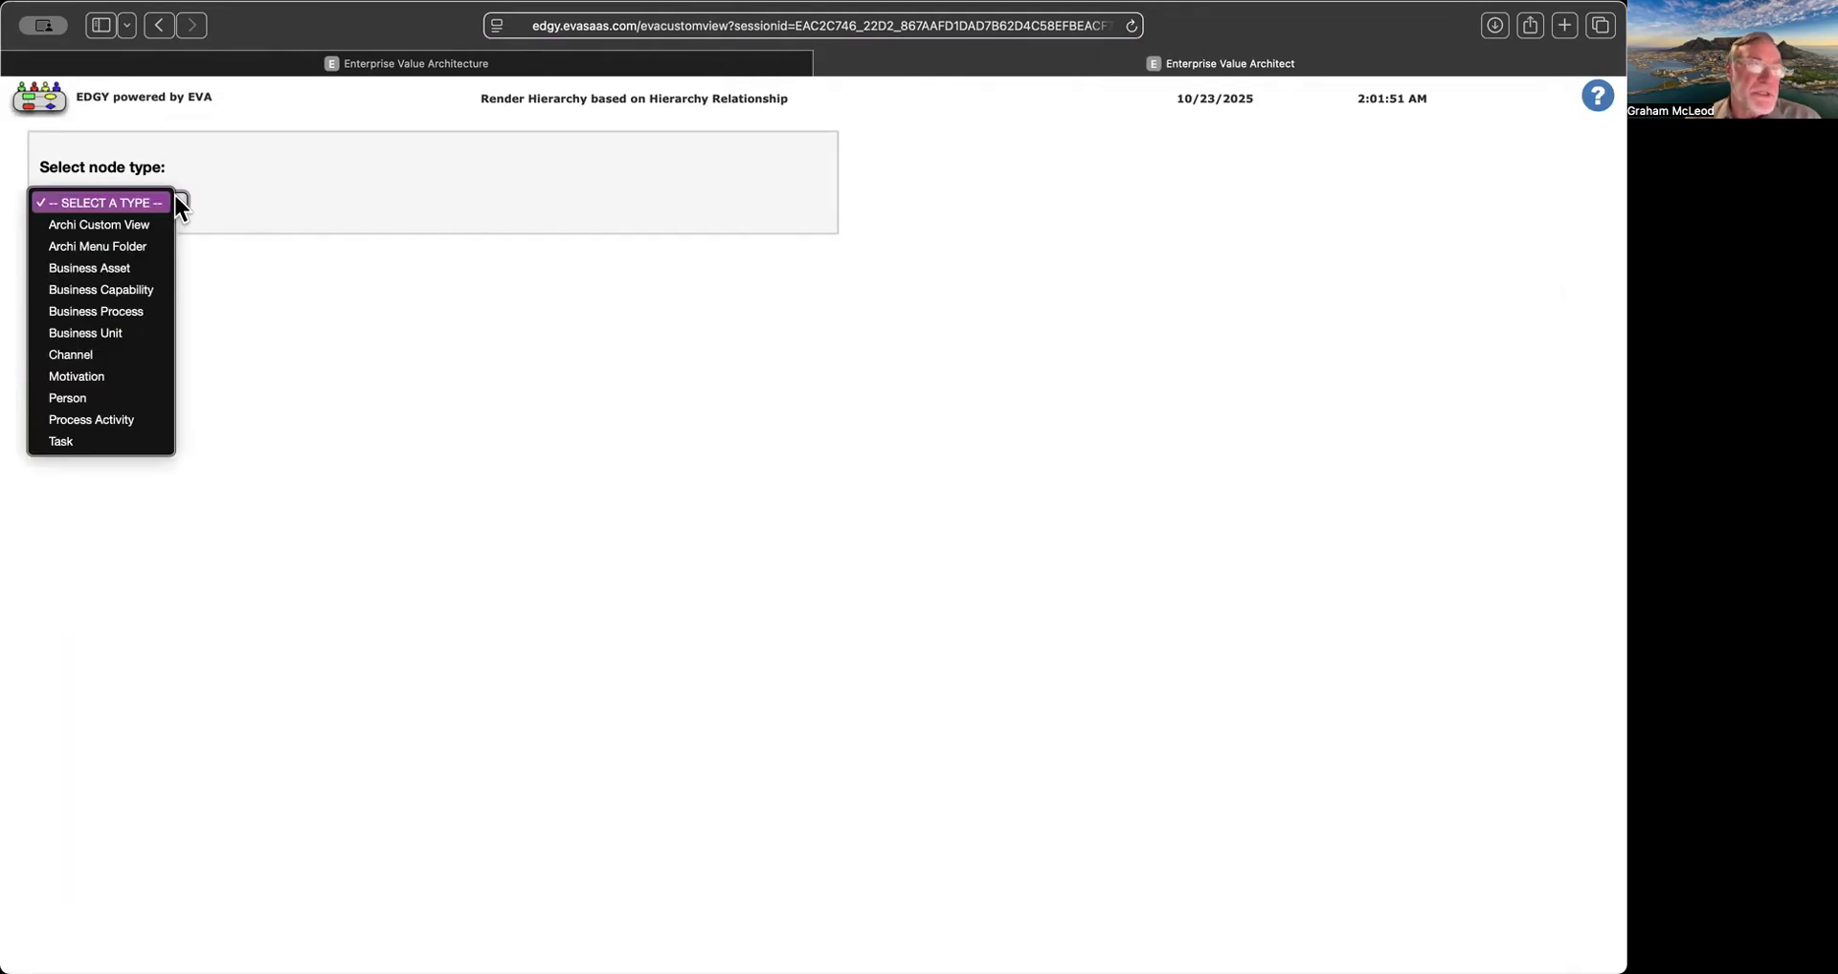
click(154, 289)
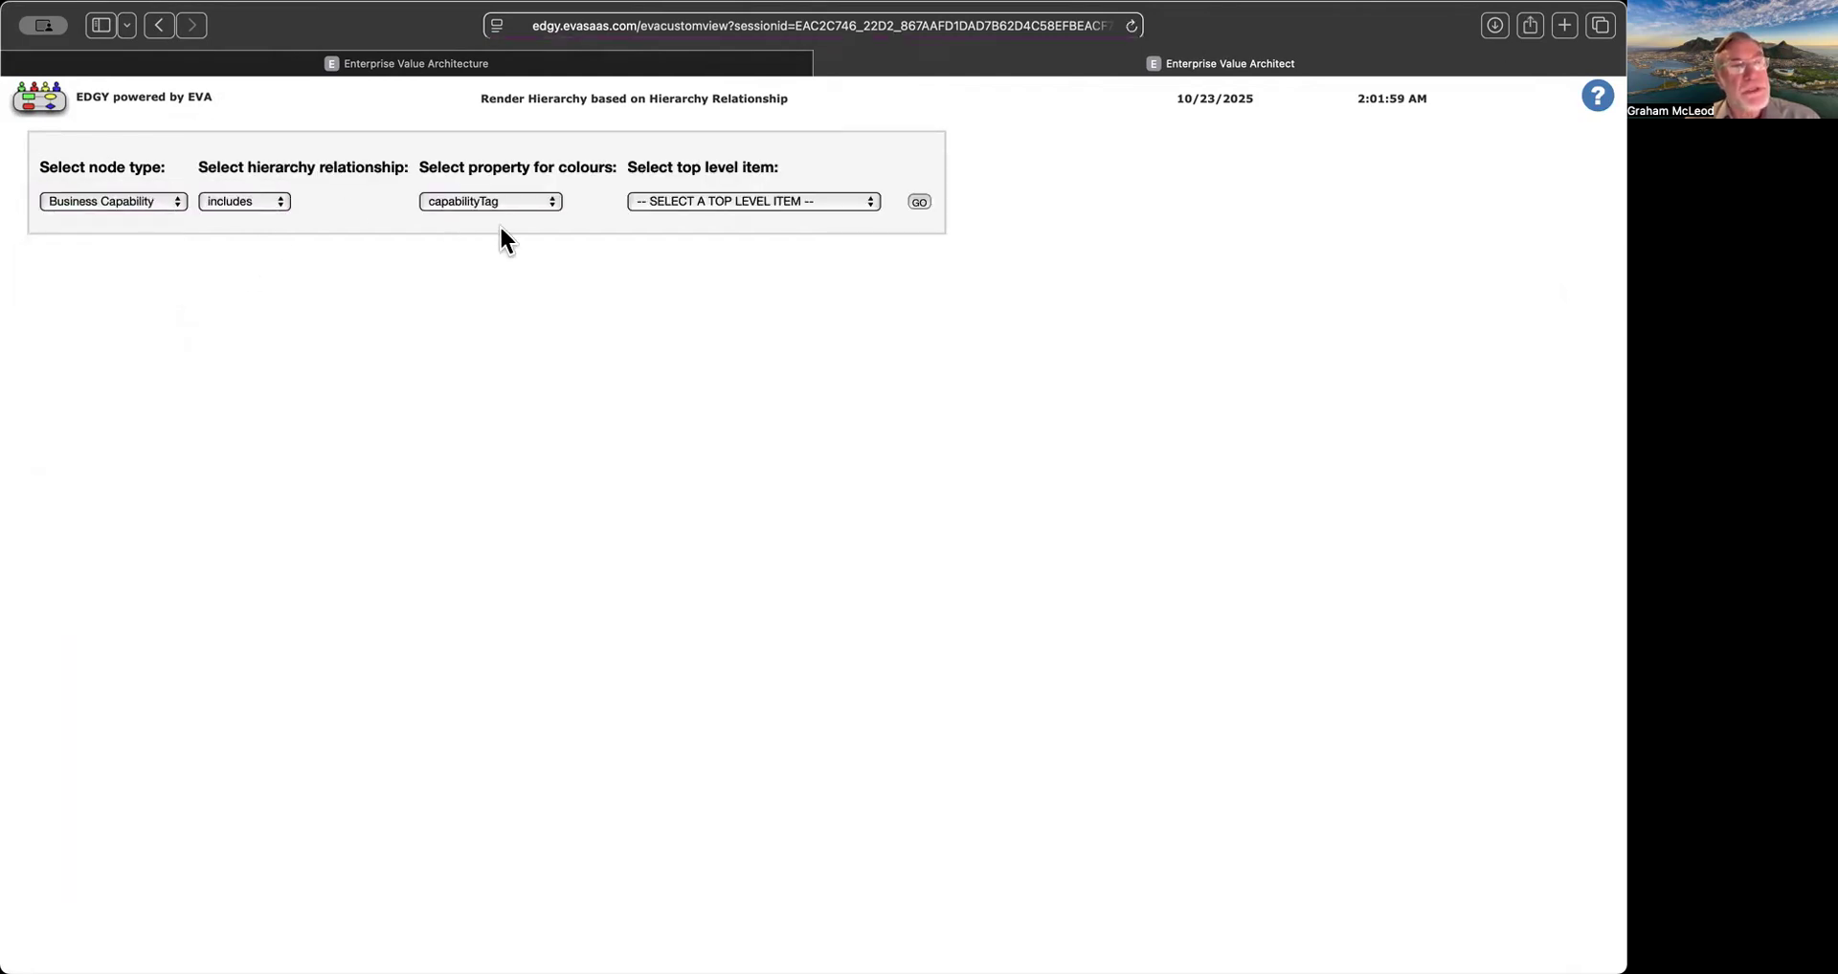
click(553, 205)
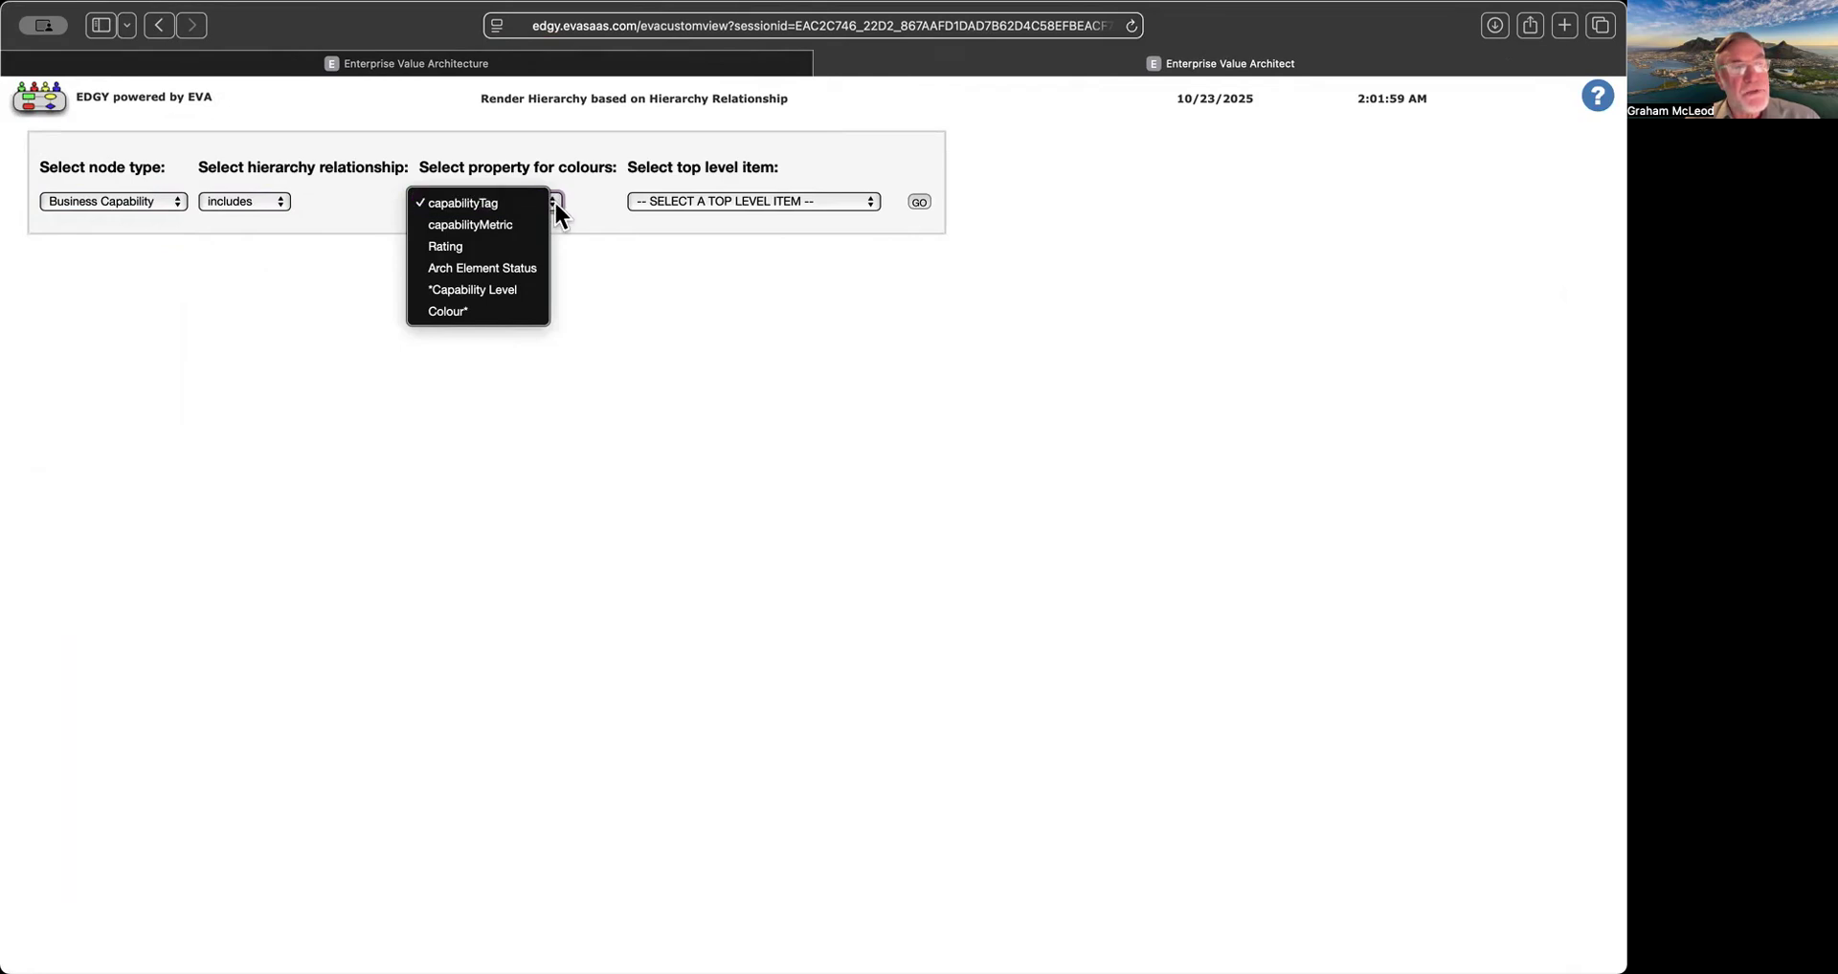
click(555, 209)
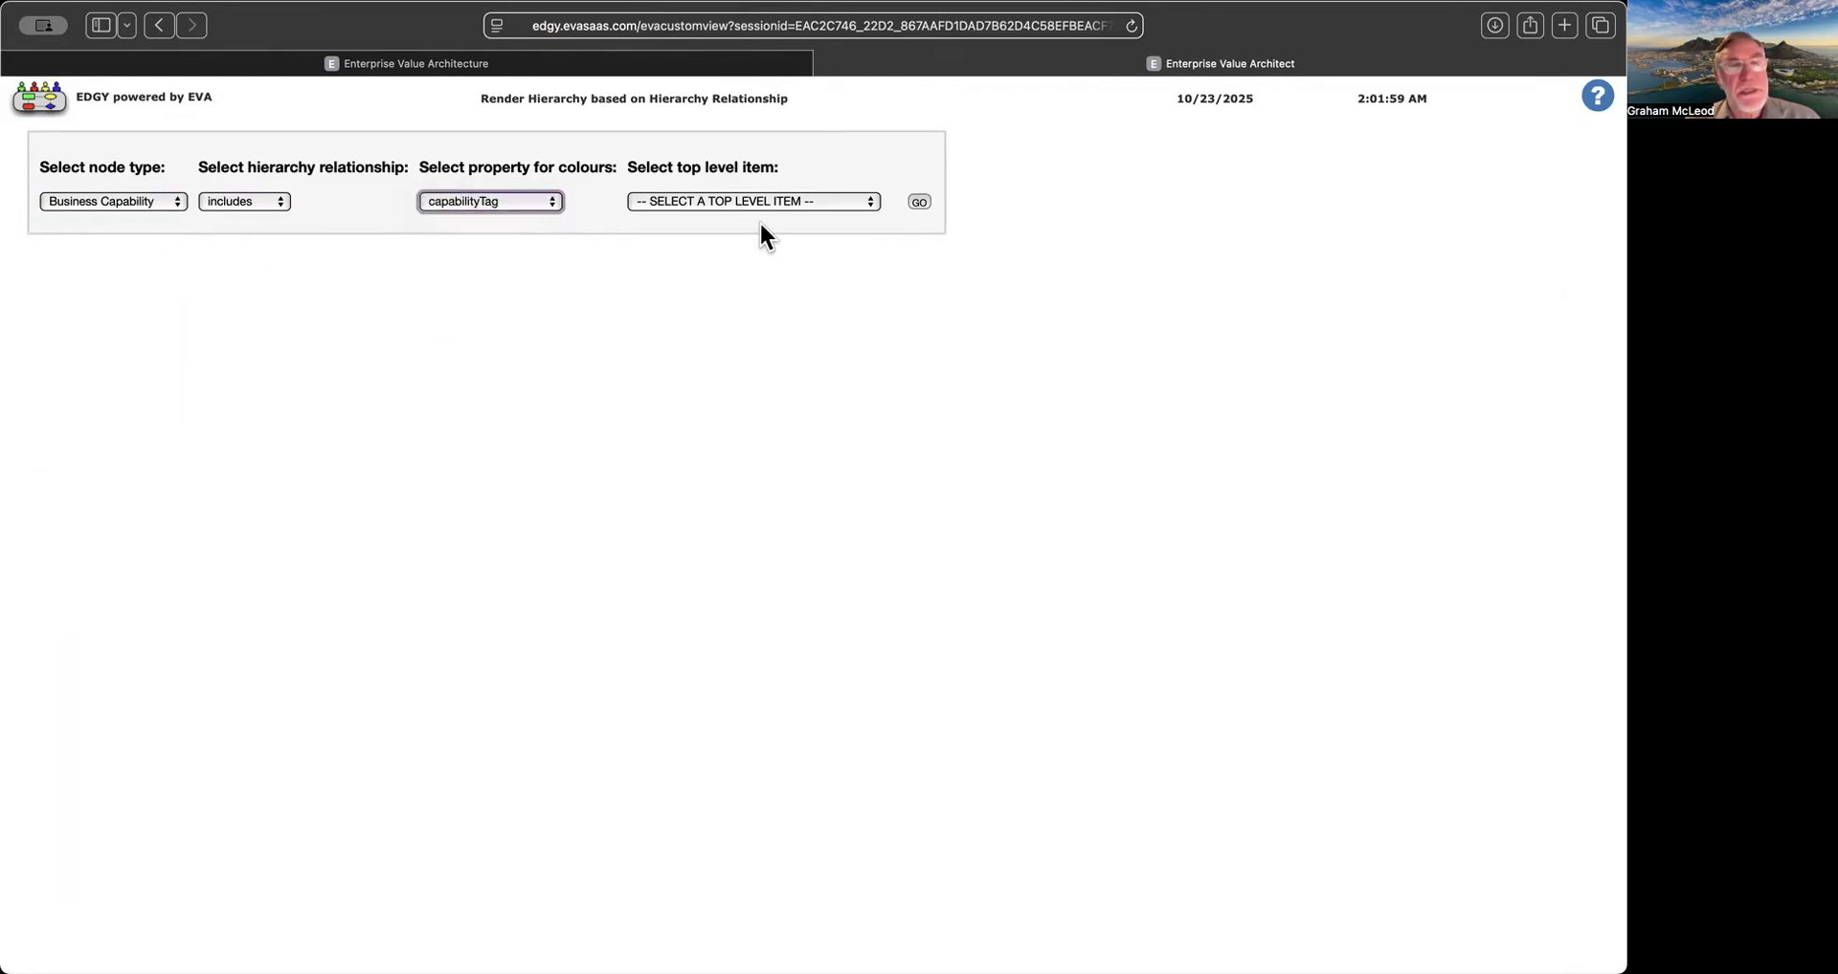
click(872, 204)
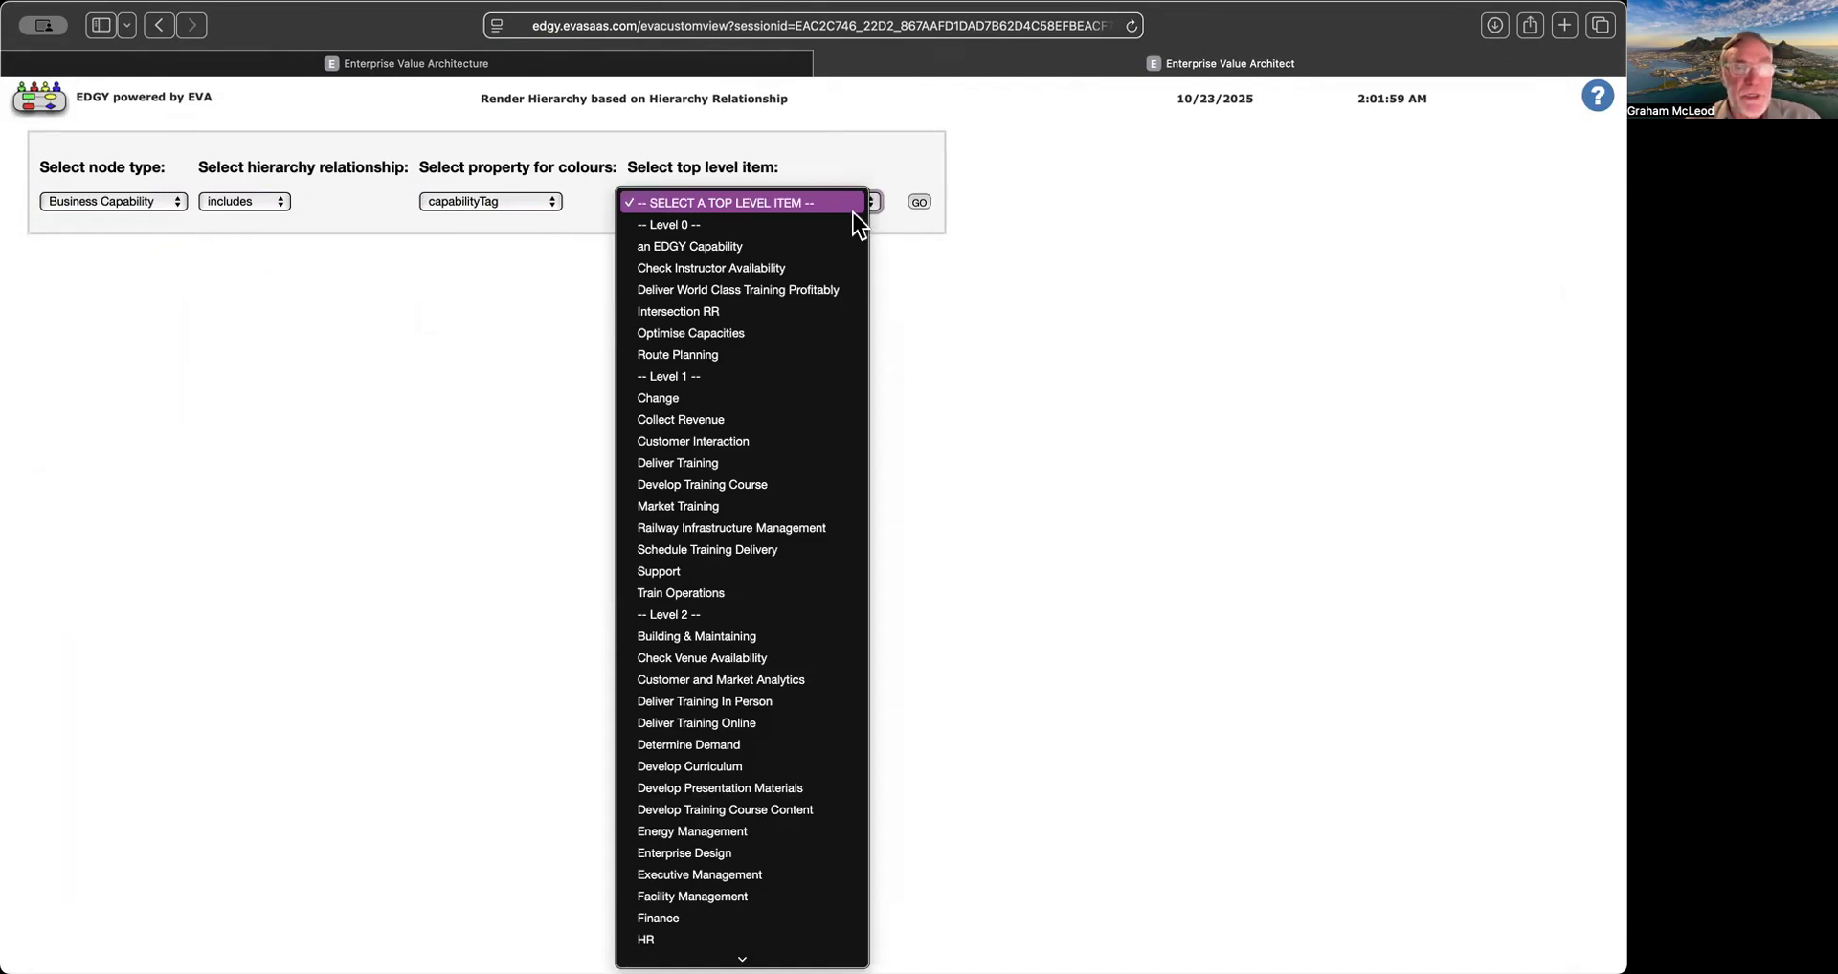
click(818, 289)
click(921, 205)
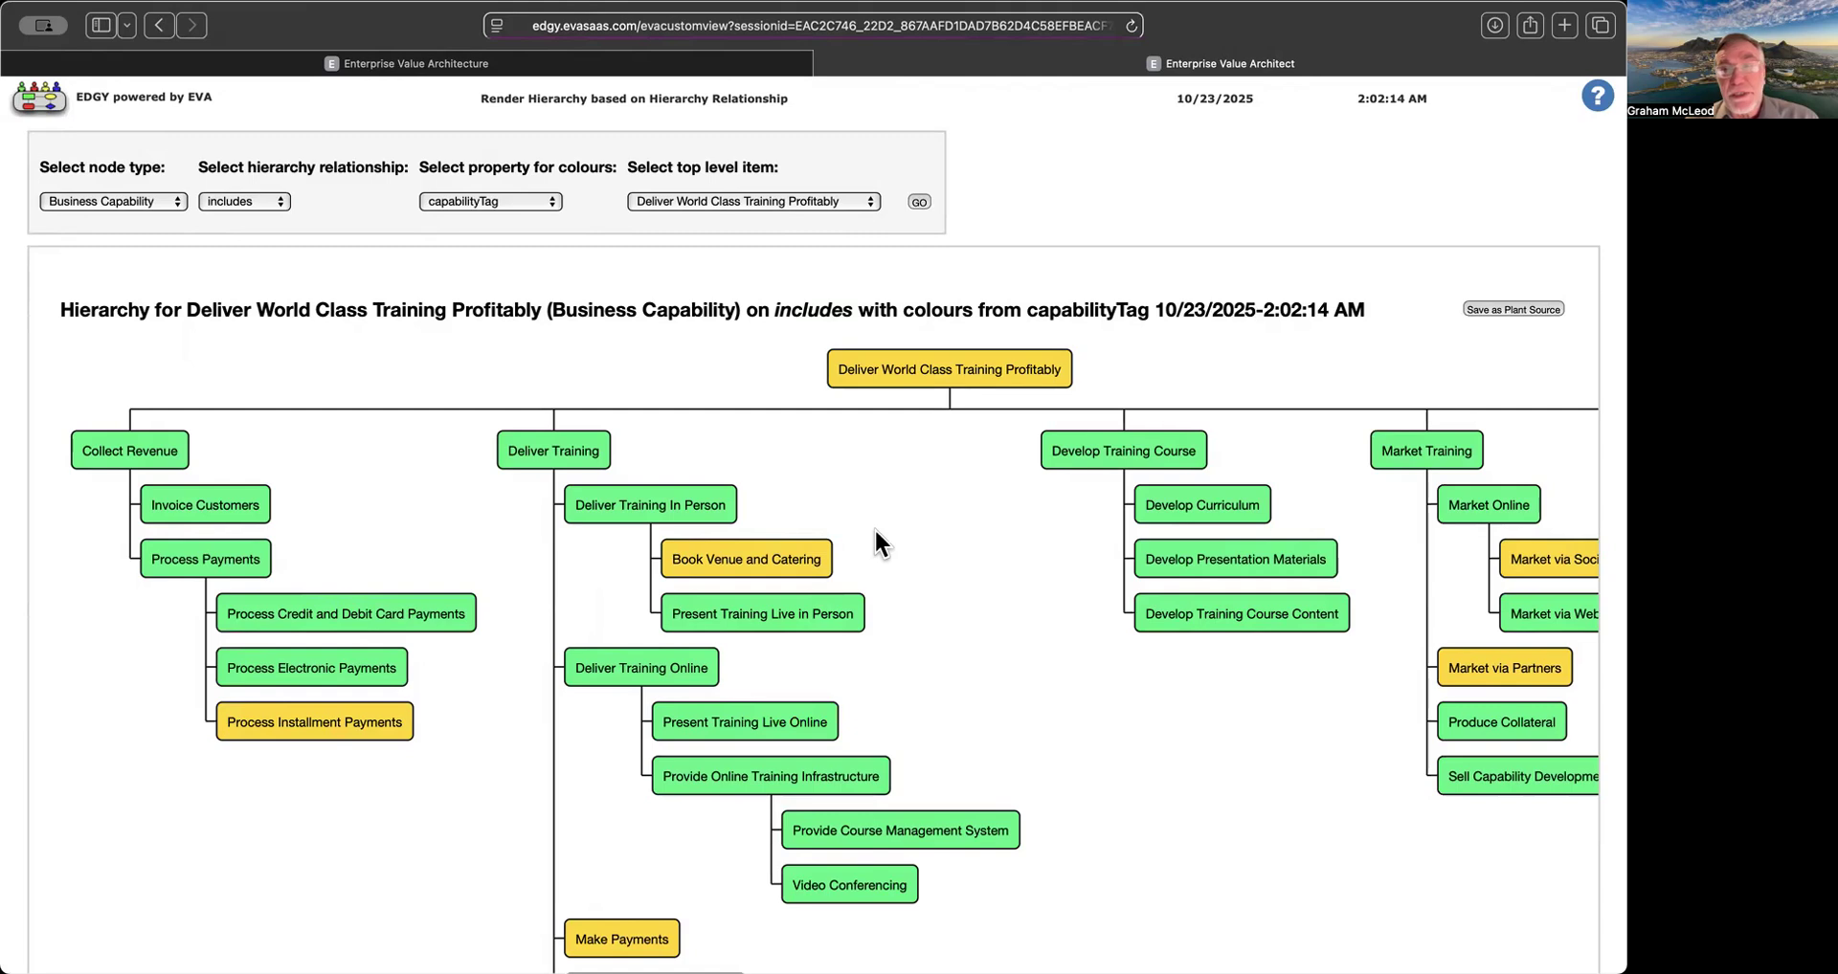
Inspect the Develop Curriculum capability's details from the rendered hierarchy, and close both the details and the hierarchy view.
scroll(874, 530, right, 5)
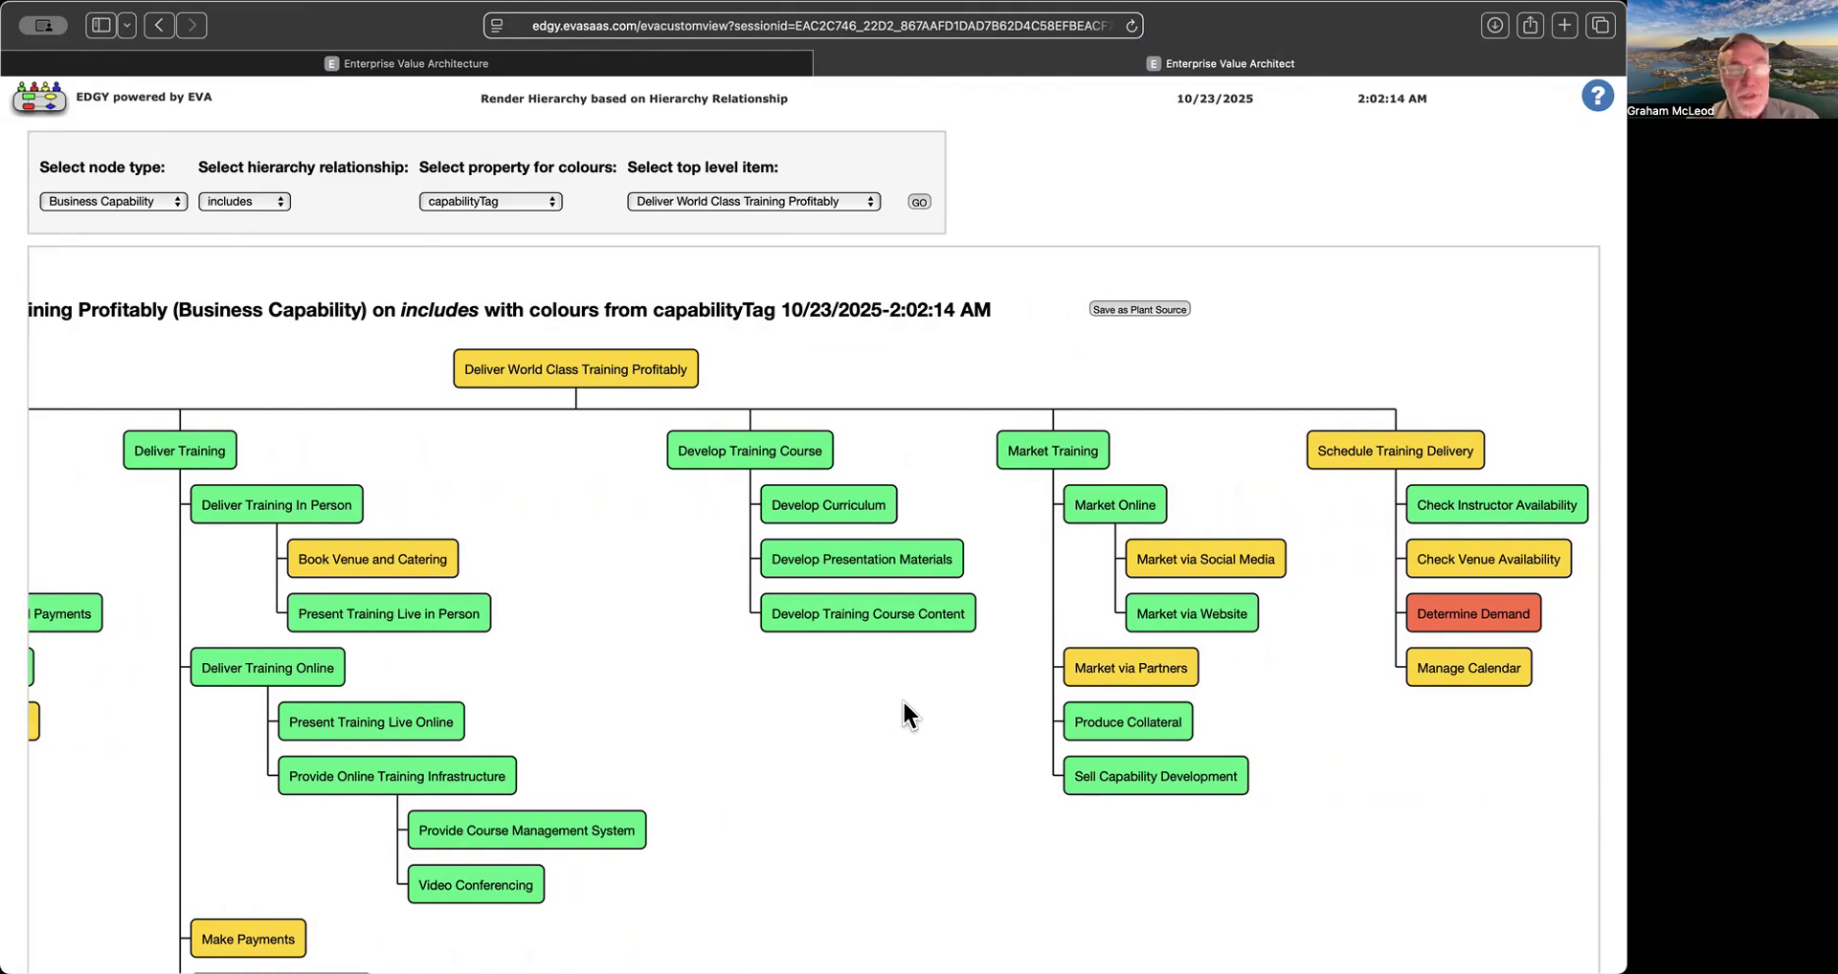
click(836, 502)
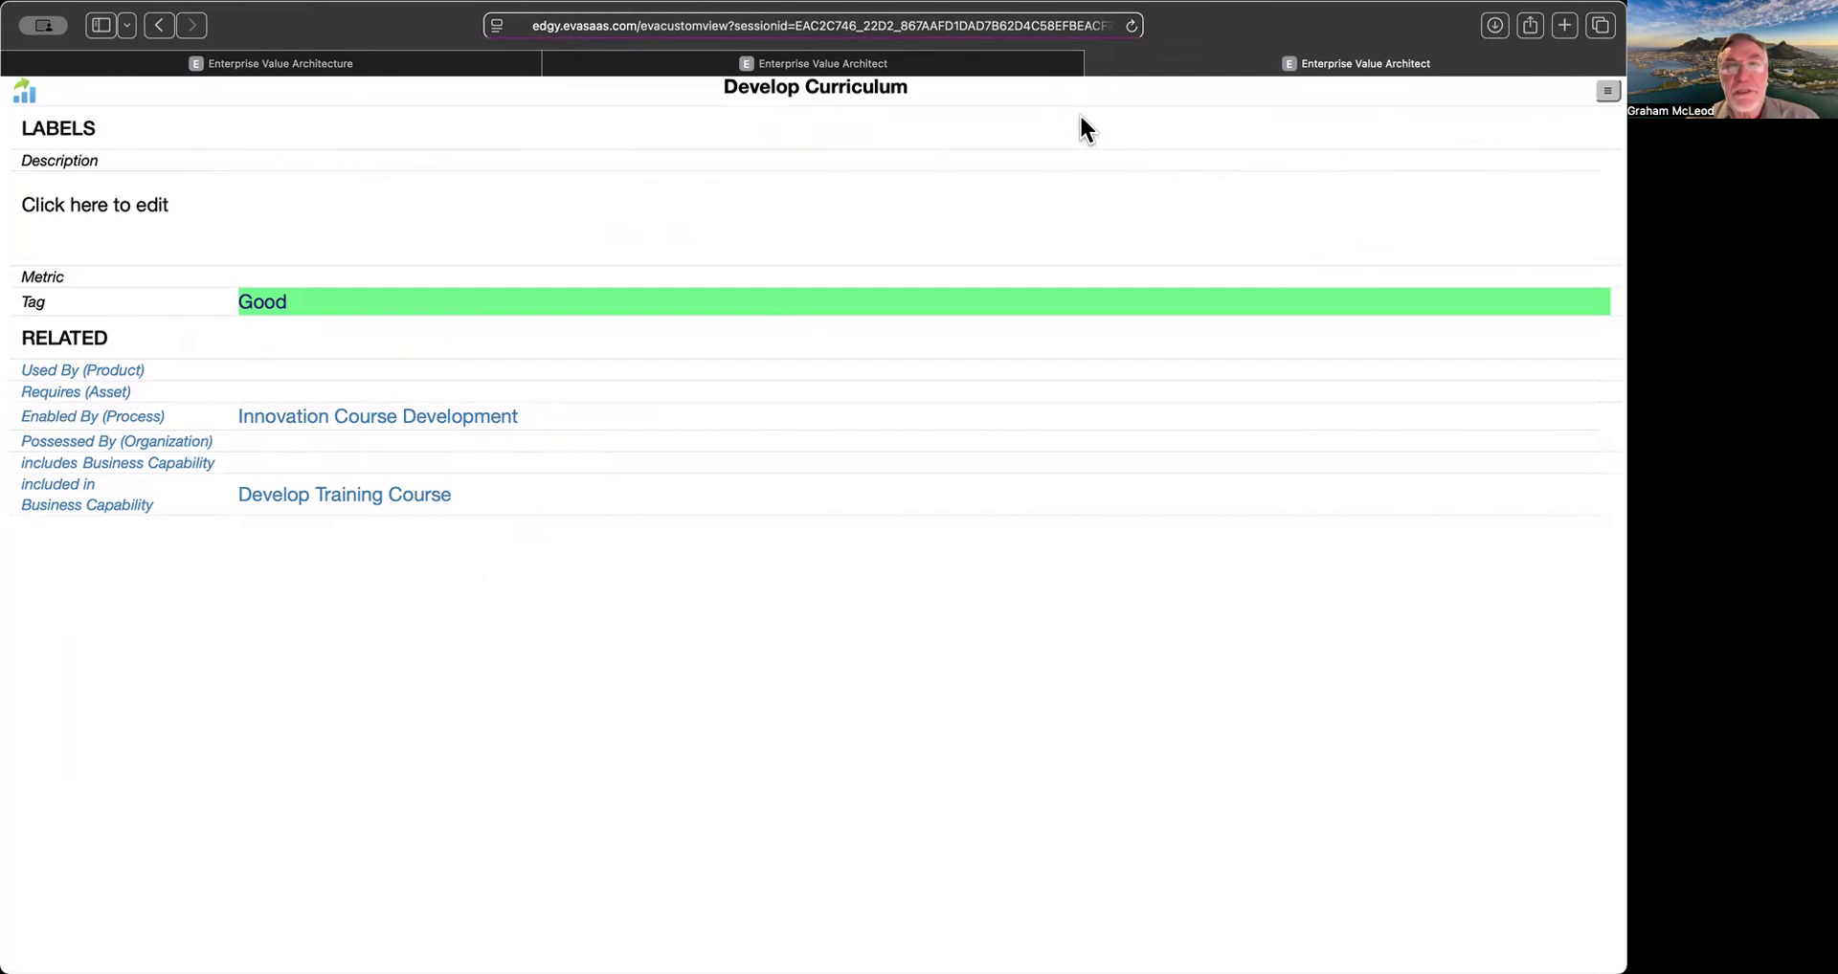
click(1093, 67)
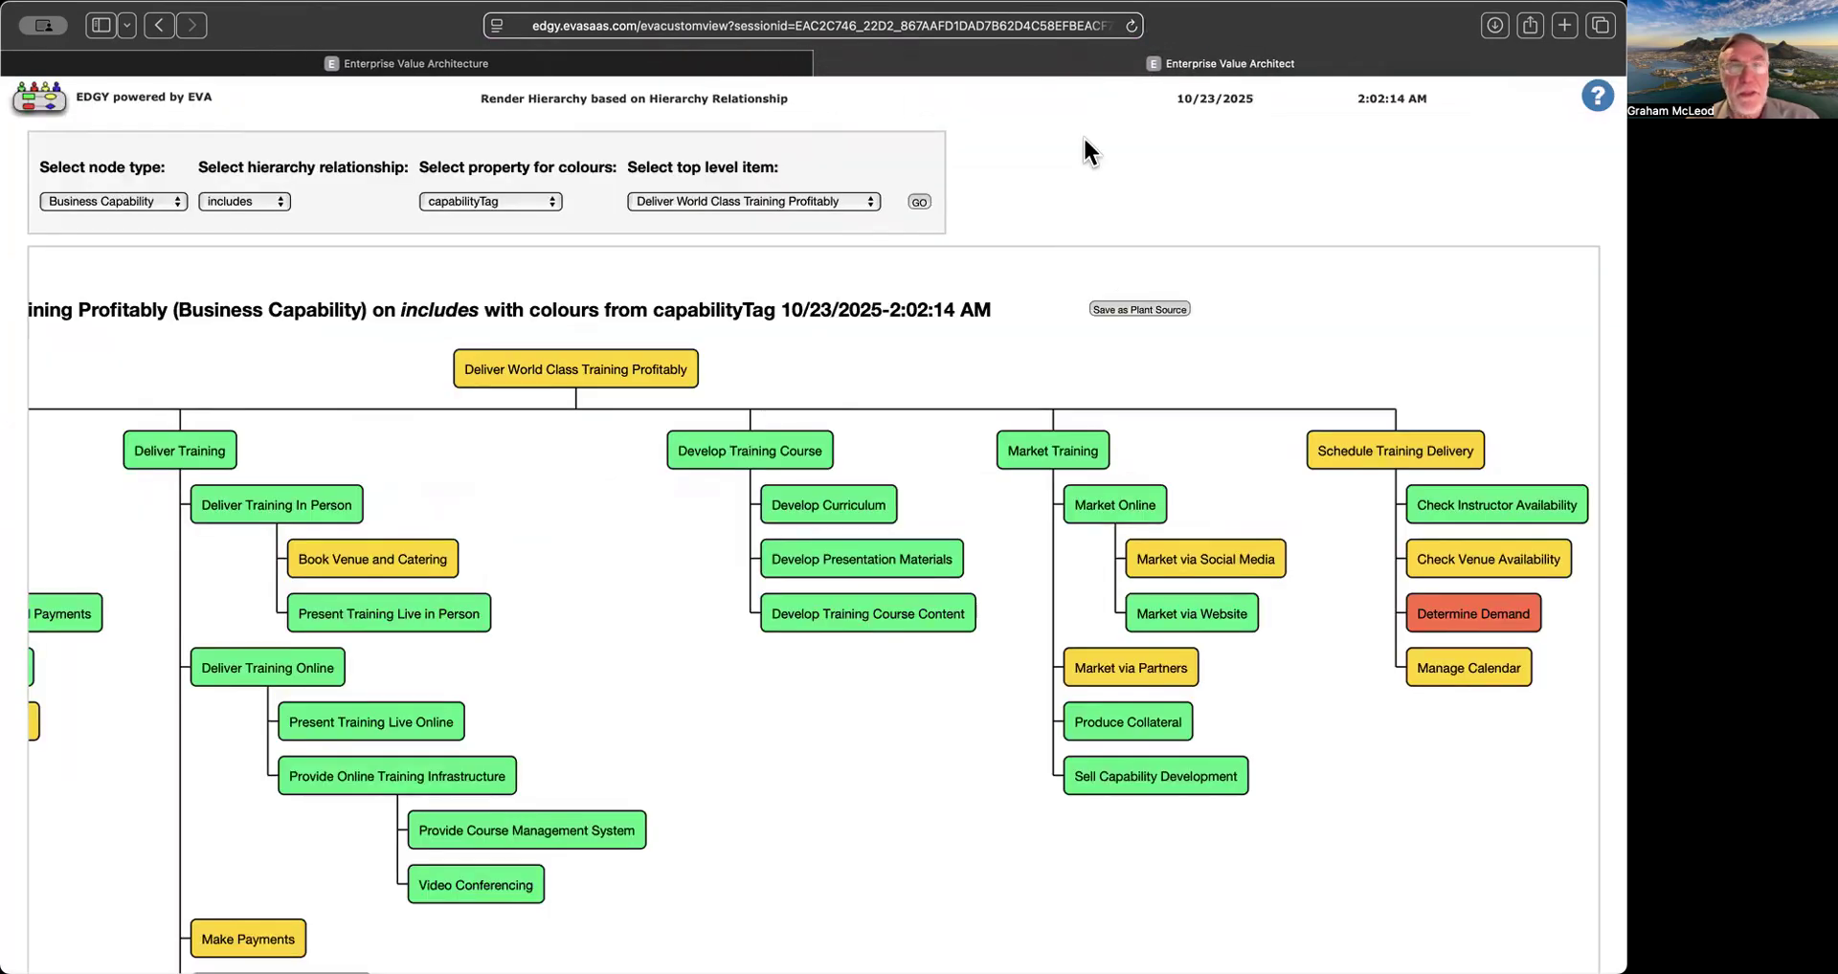
click(824, 64)
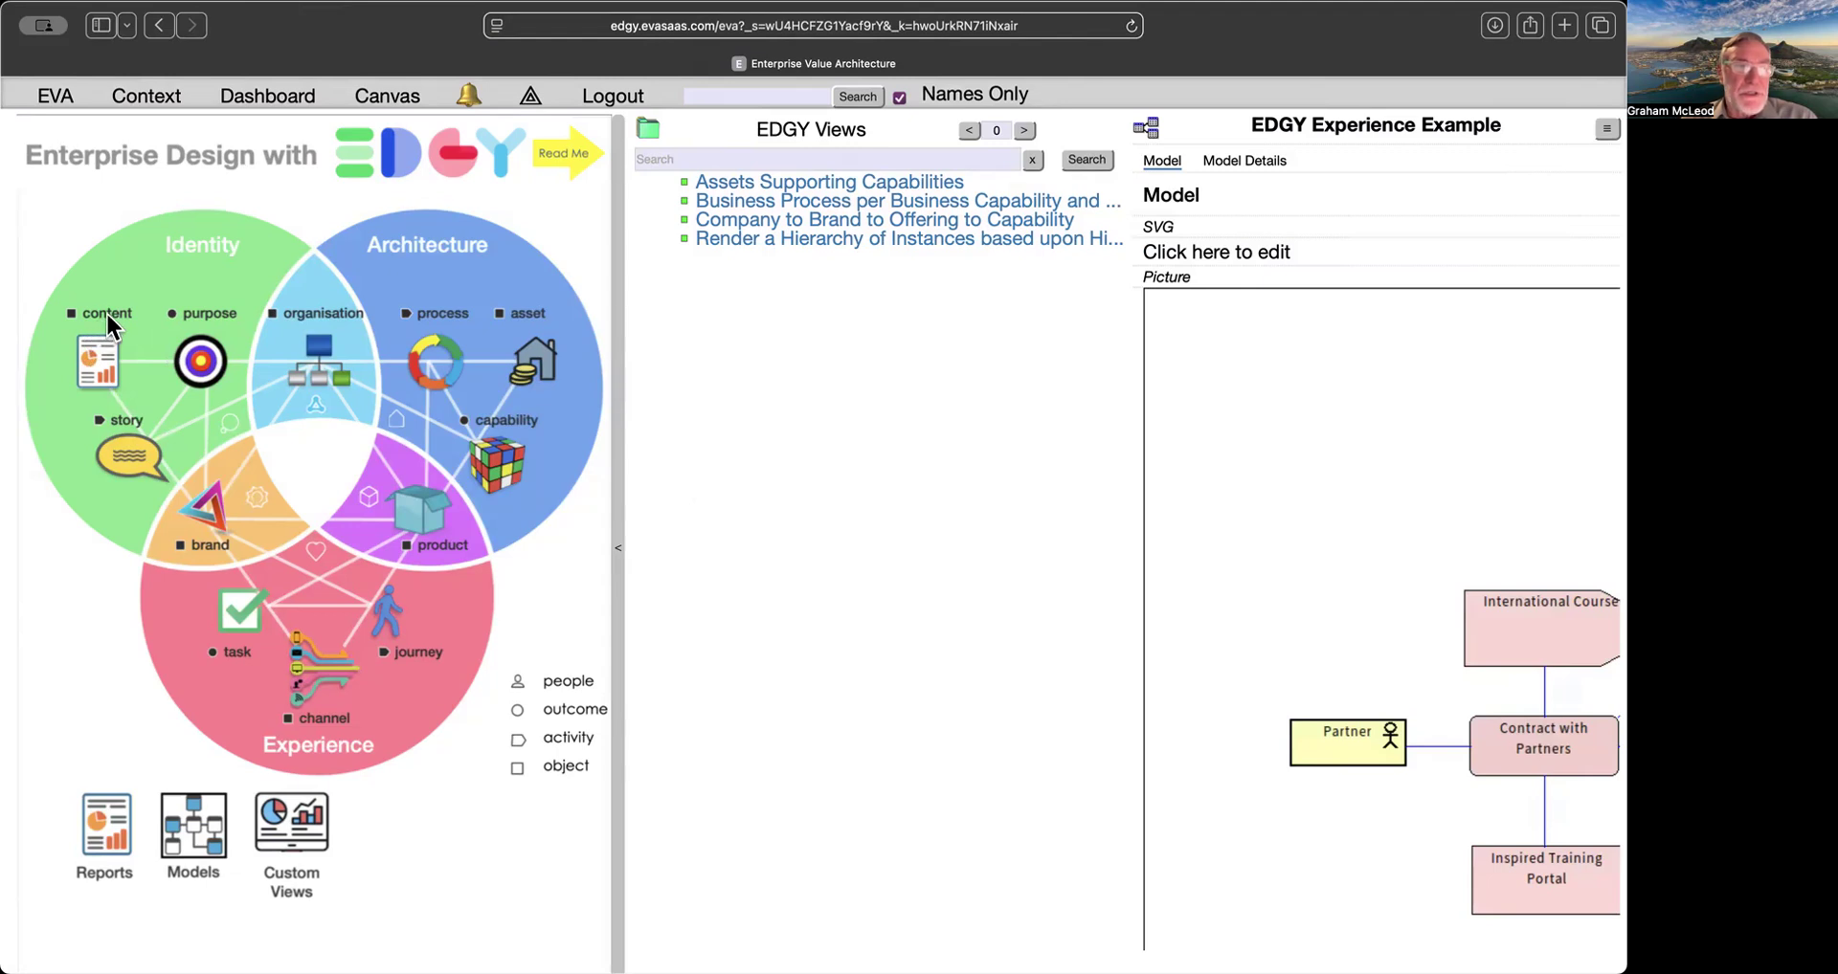
View the Contact Details artefact from the Identity facet's content element with the dashboard graphic collapsed.
click(100, 354)
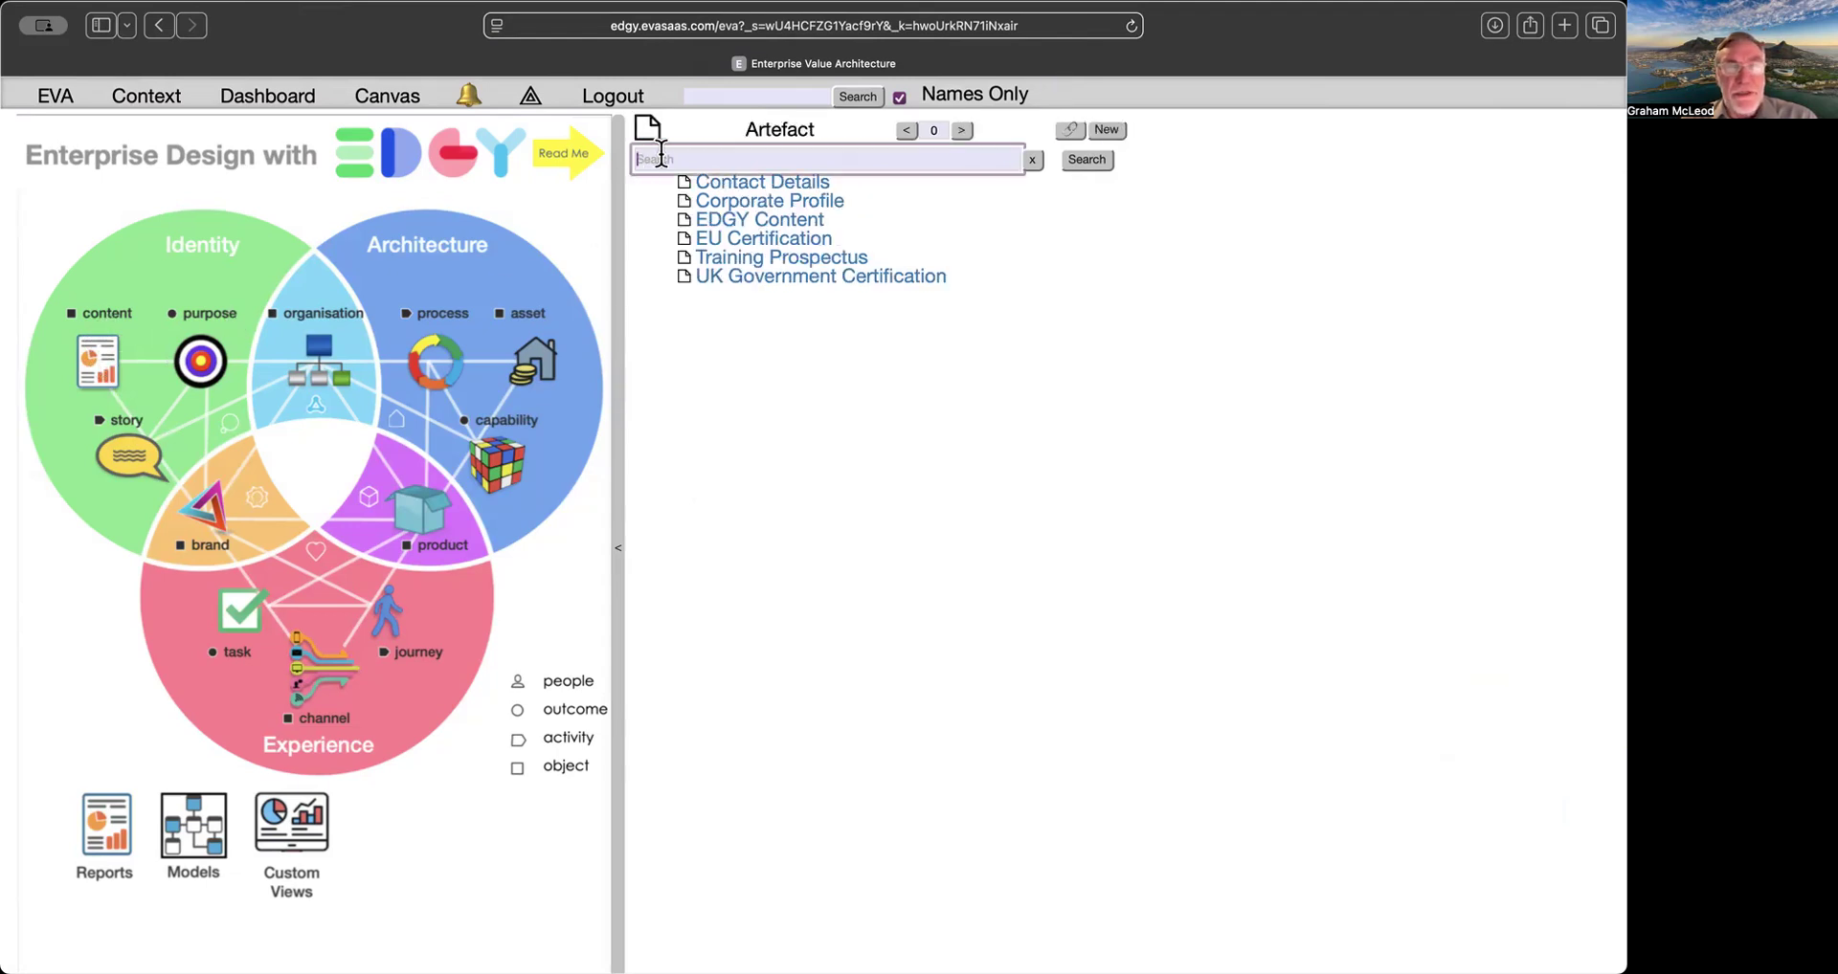
click(731, 186)
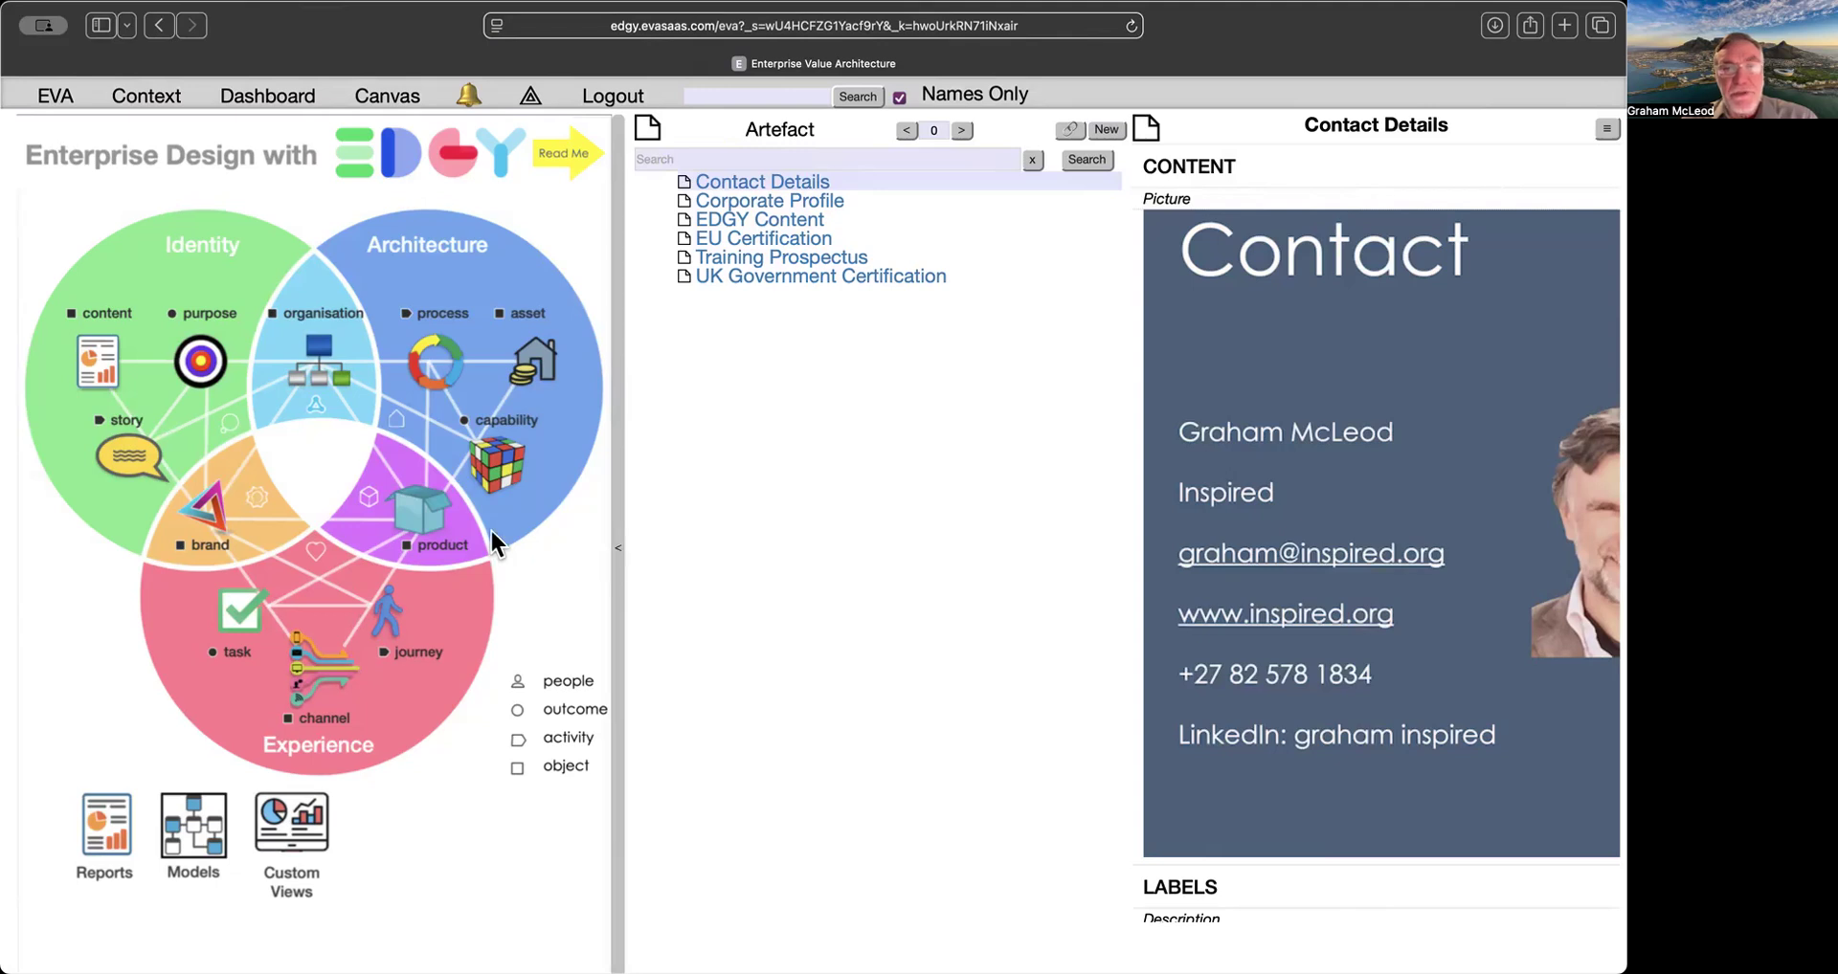
click(617, 550)
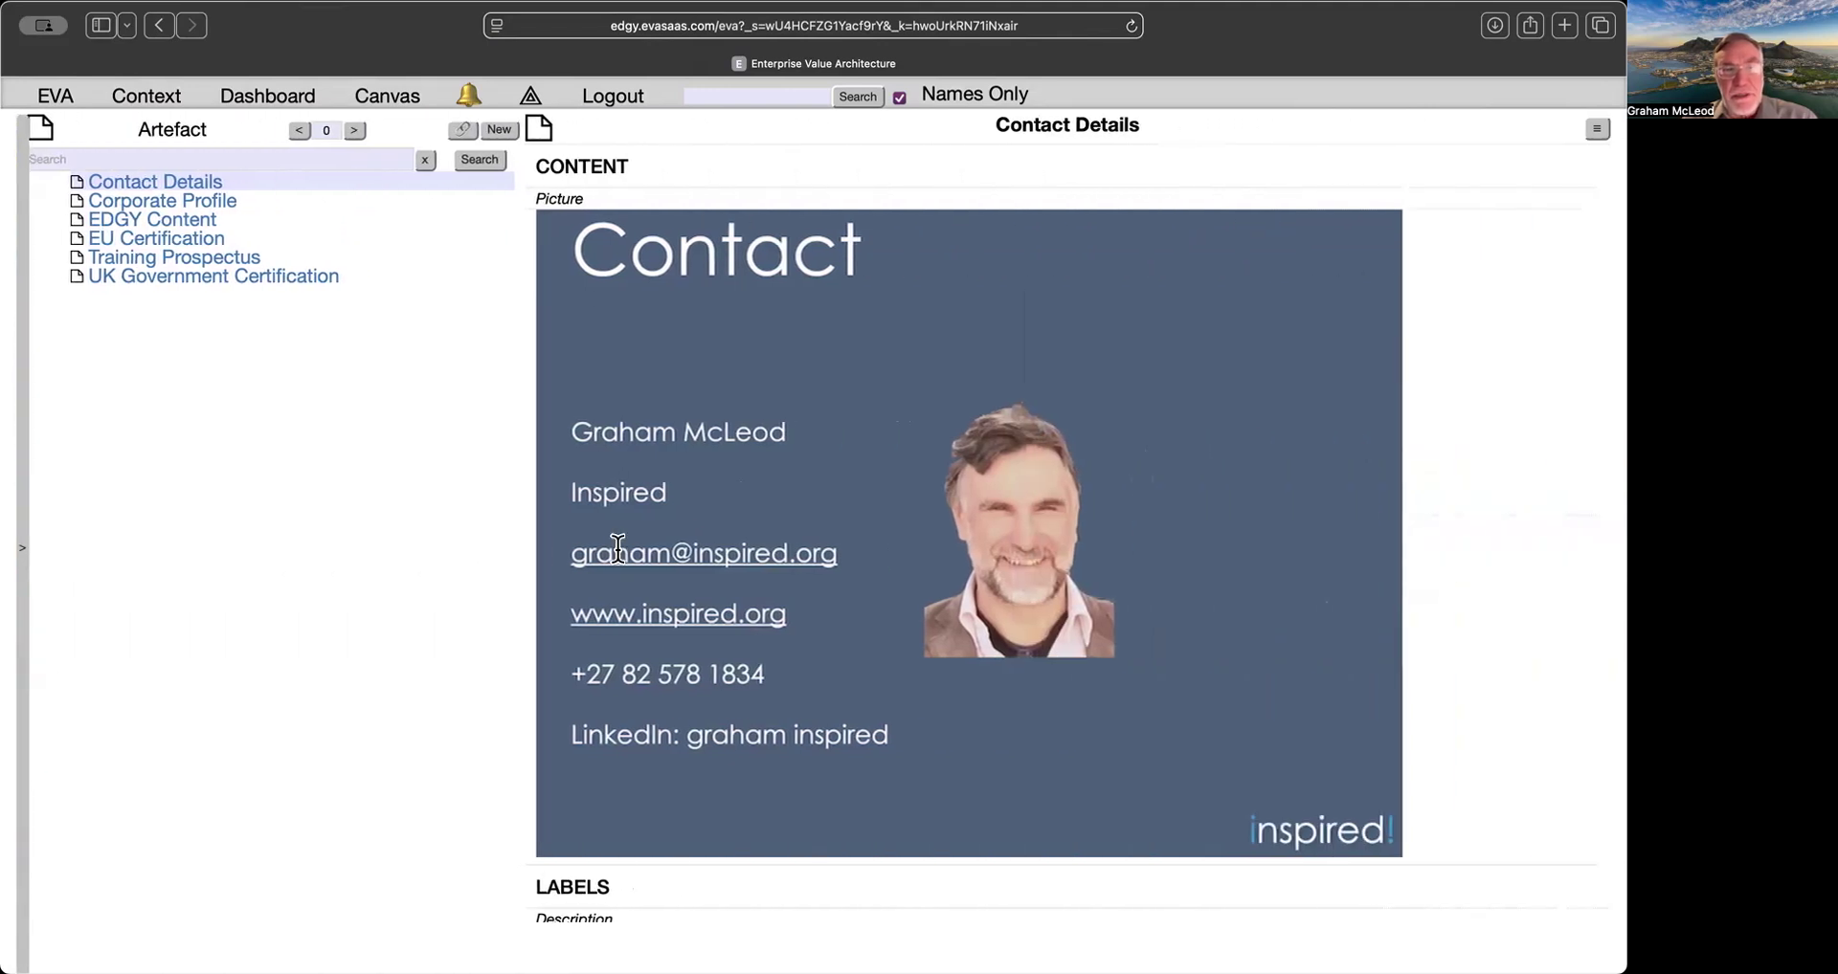